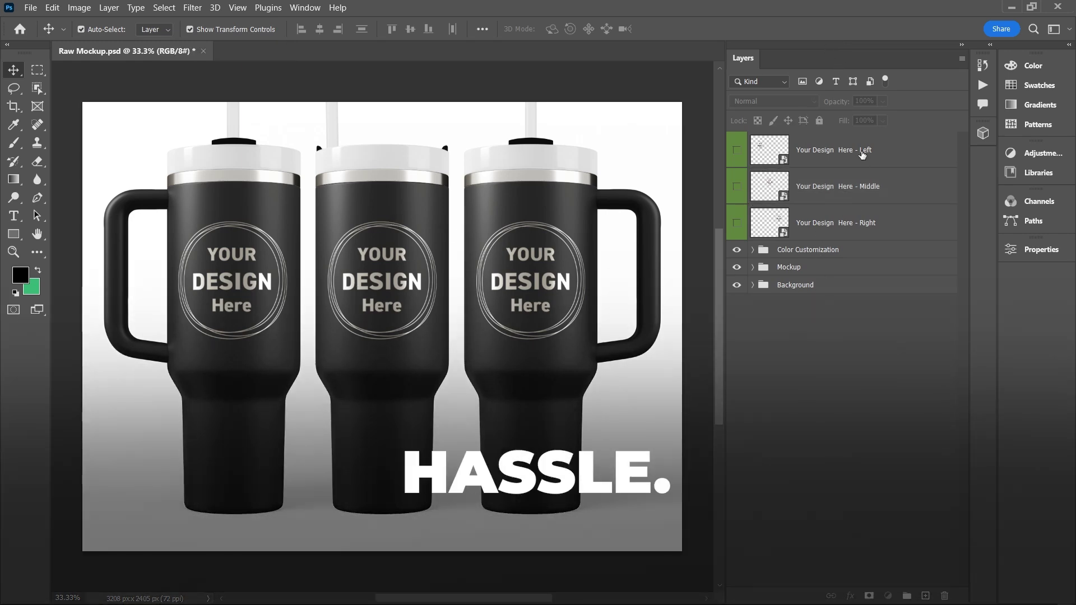
- Fill the Left smart object with the Nurse Flowers-Dupe pattern, then save and close it
left_click(797, 164)
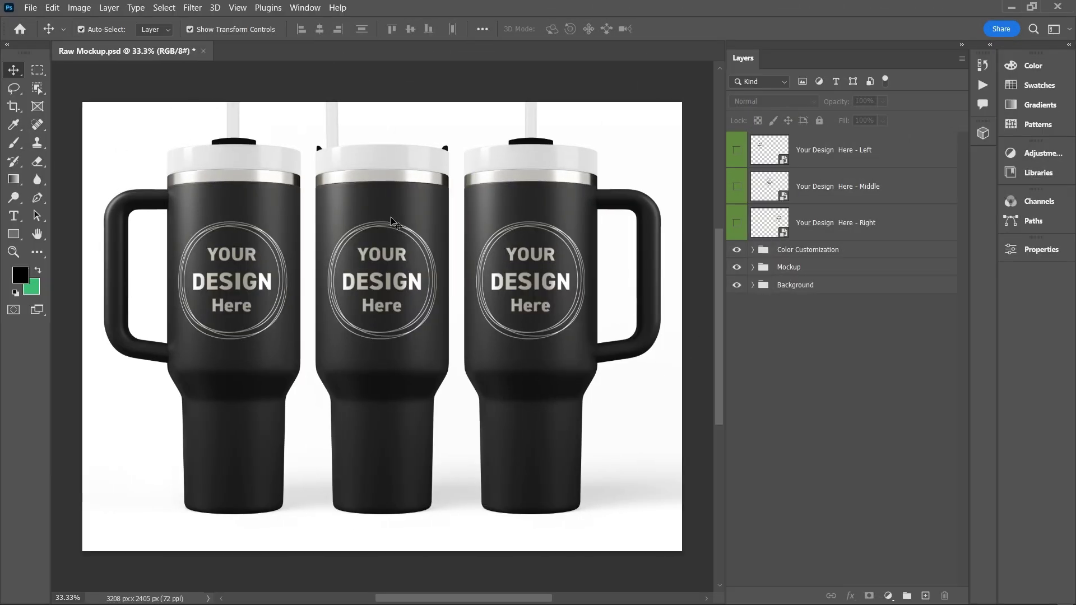
left_click(862, 155)
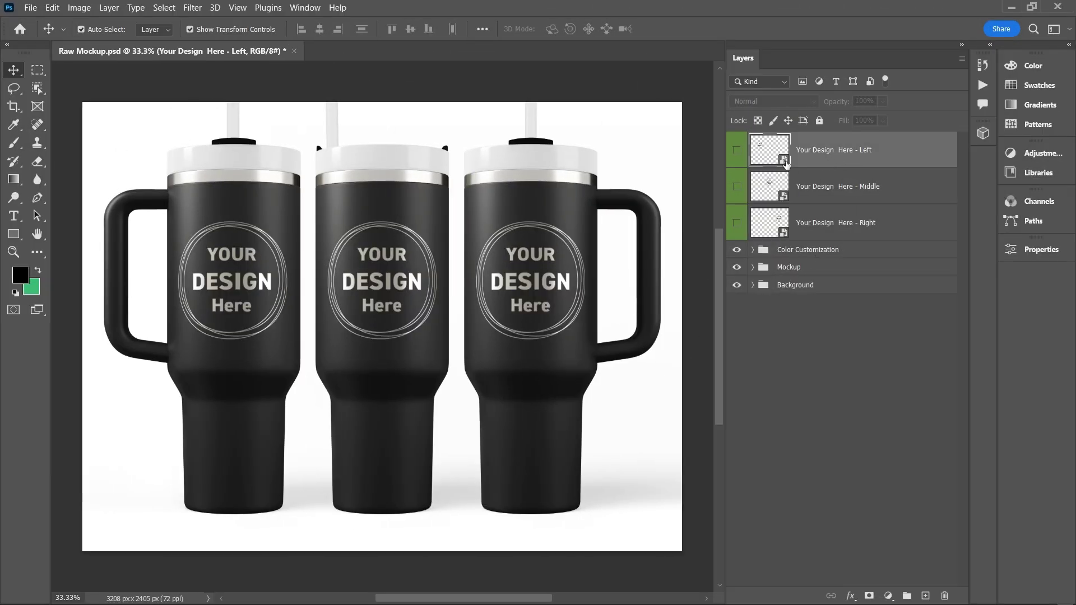
double_click(784, 161)
left_click_drag(711, 555, 640, 538)
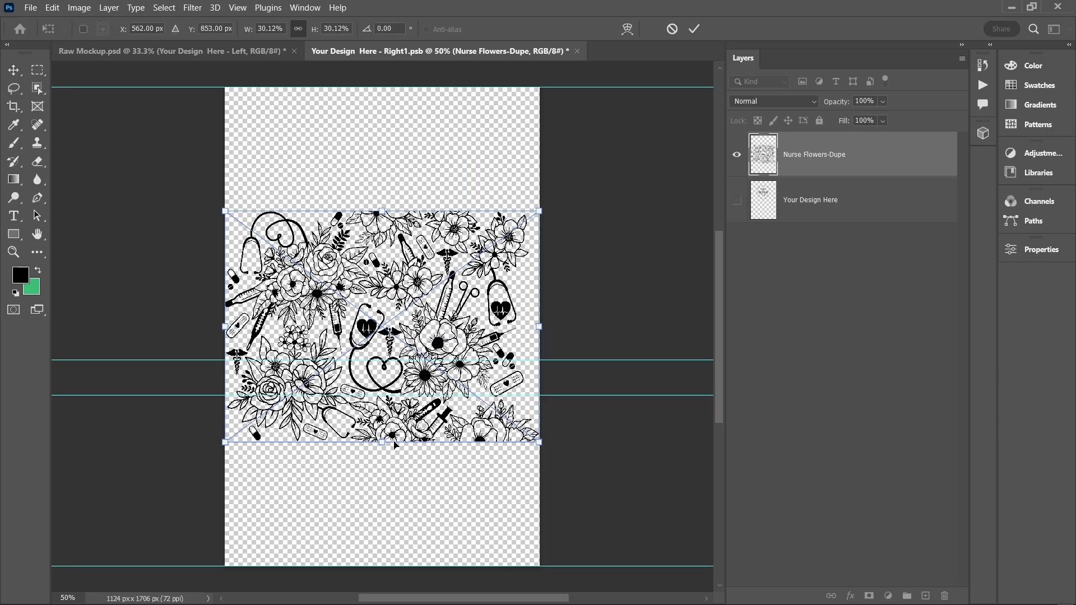
left_click_drag(384, 439, 382, 564)
key("Return")
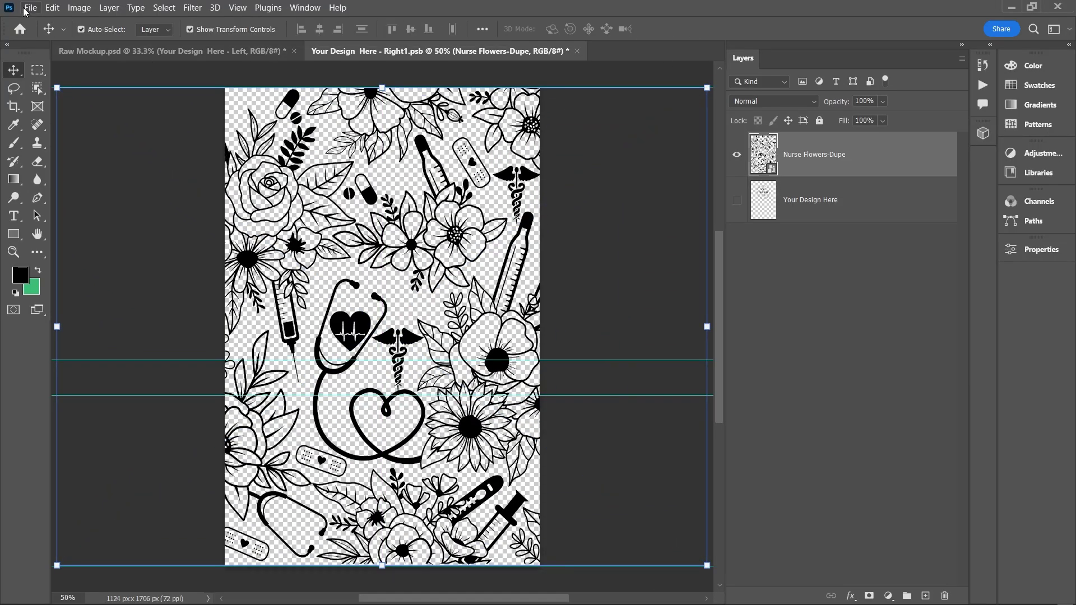
left_click(30, 8)
left_click(51, 156)
left_click(572, 51)
- Stretch the nurse flowers pattern across the Middle smart object, then save and close it
left_click(804, 182)
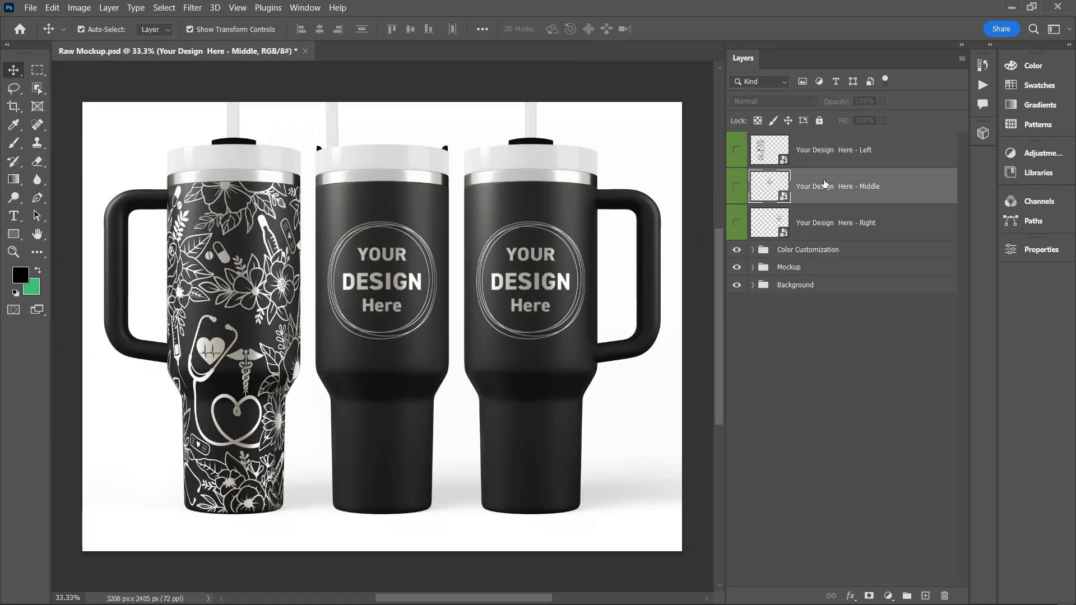
double_click(776, 195)
left_click_drag(631, 259, 458, 442)
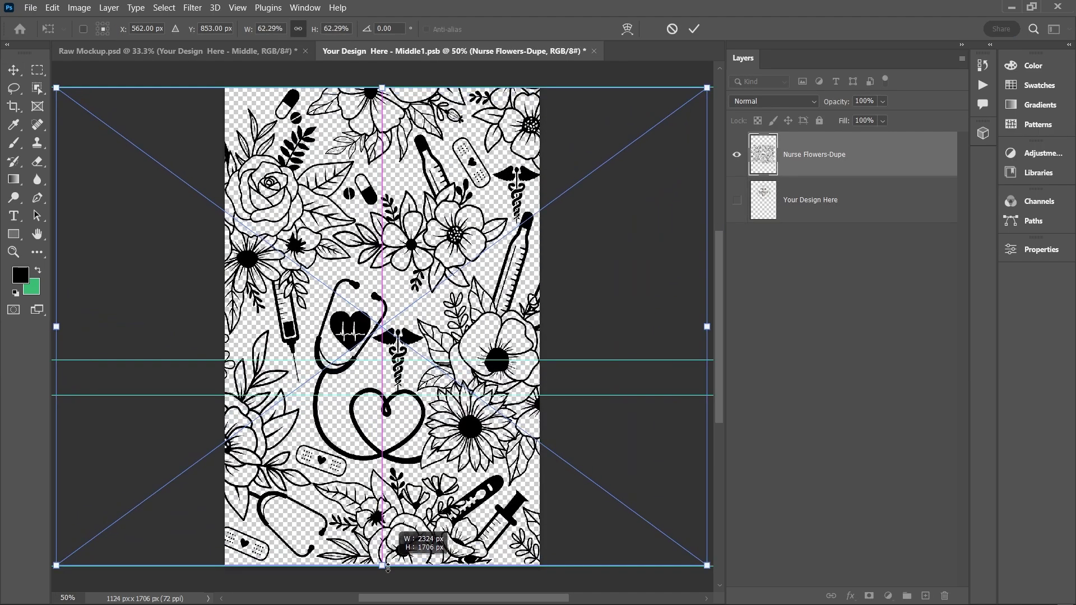
left_click(28, 7)
left_click(61, 156)
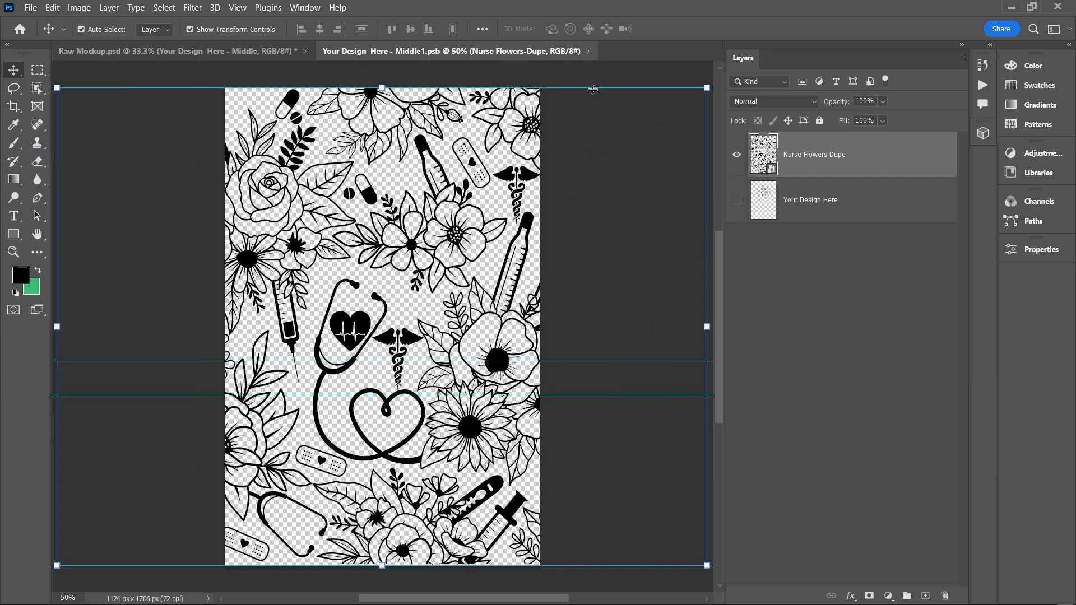
left_click(588, 50)
- Hide the Right smart object's placeholder, scale the pattern to fill, and save
left_click(807, 194)
double_click(757, 193)
left_click(736, 153)
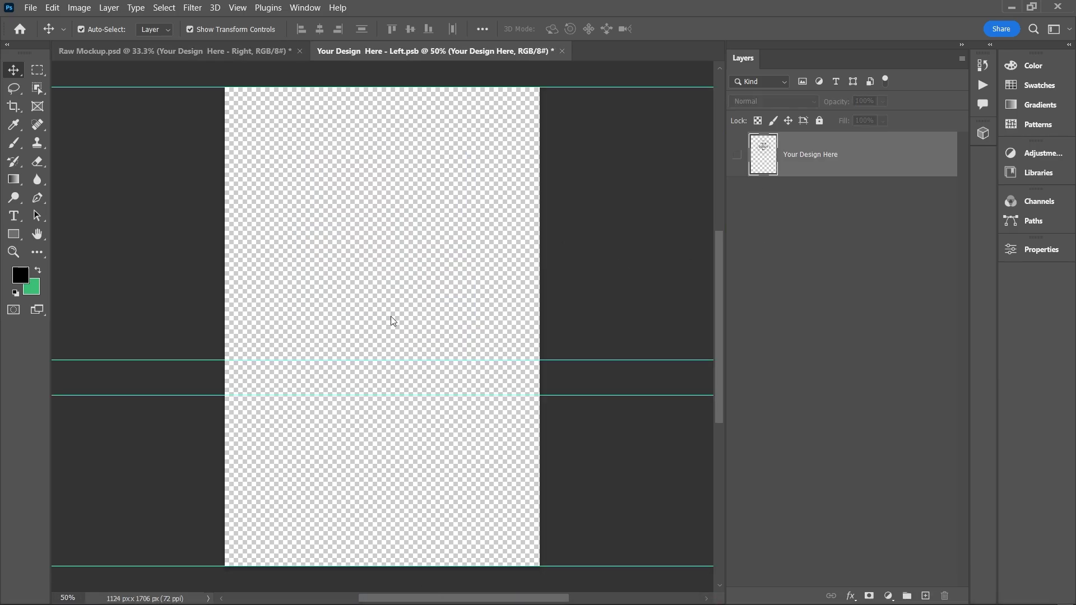
left_click_drag(391, 320, 391, 320)
key("Return")
left_click(30, 8)
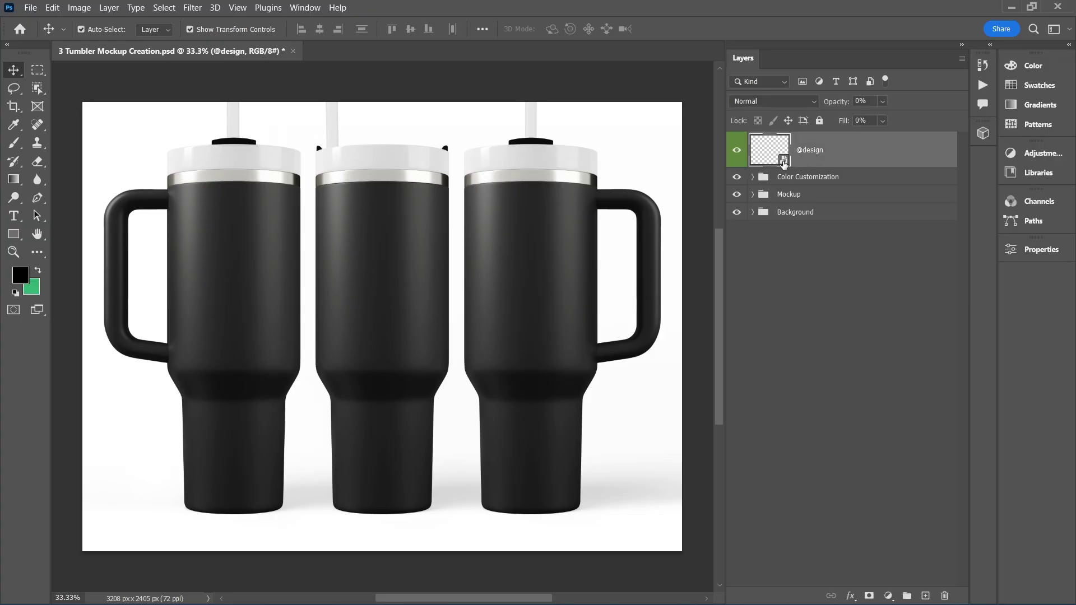
double_click(784, 163)
left_click_drag(704, 356, 346, 314)
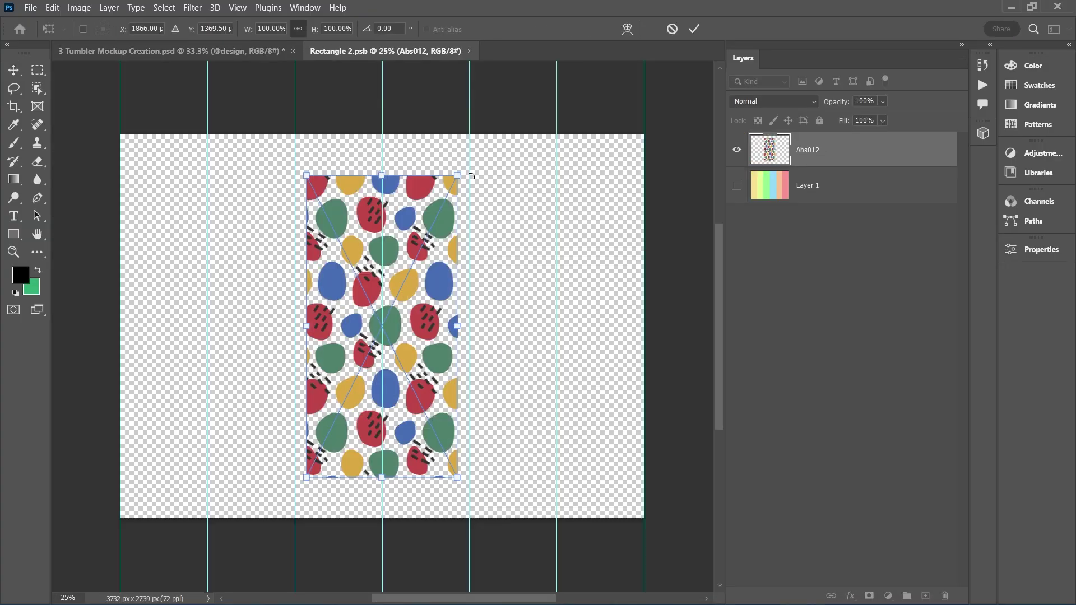
left_click_drag(470, 175, 517, 301)
left_click_drag(533, 402, 647, 507)
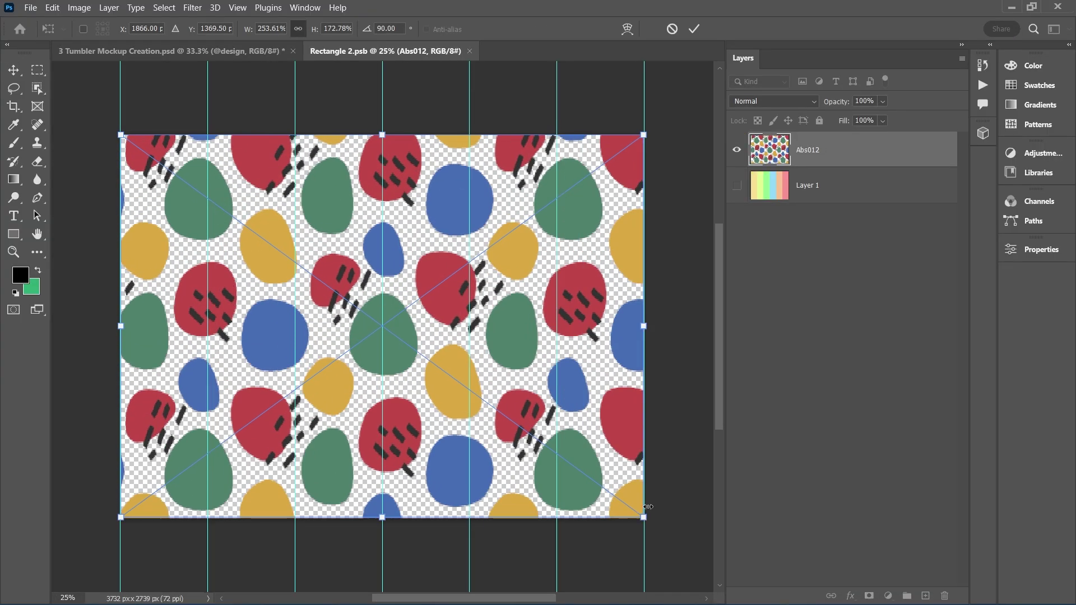
left_click(694, 29)
left_click(31, 8)
left_click(51, 154)
left_click(469, 51)
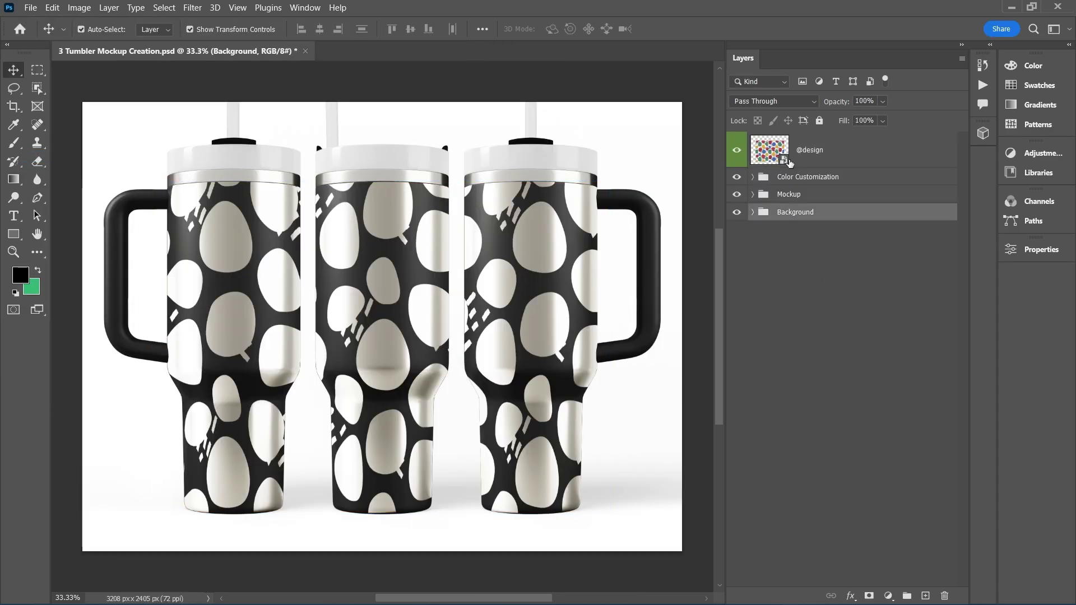
- Replace it with the Abs013 striped pattern, rotated back and stretched to fill, then save
double_click(789, 162)
left_click(736, 185)
left_click_drag(785, 356, 337, 260)
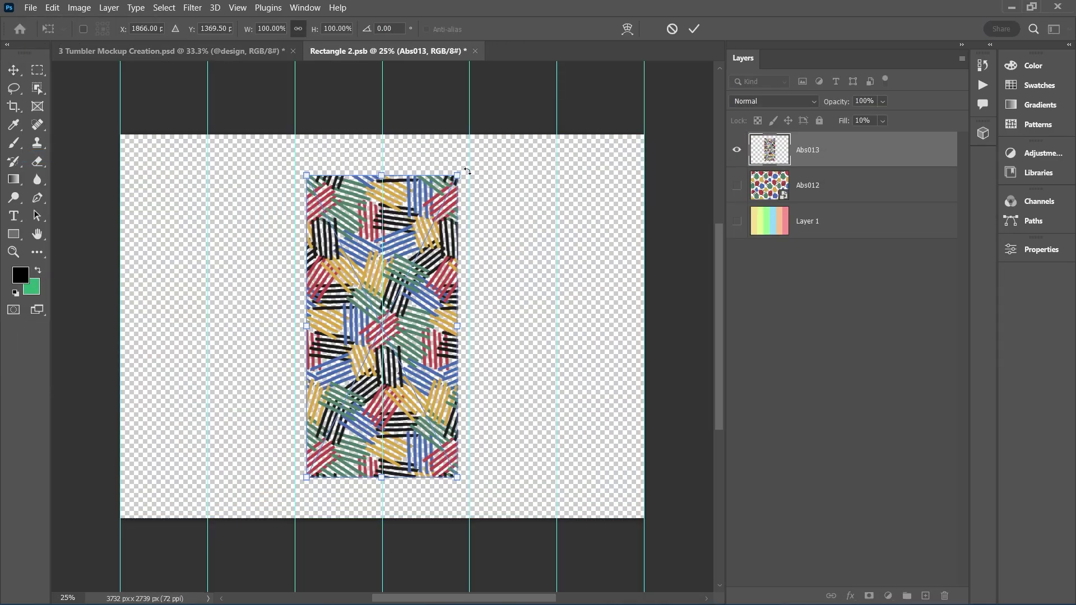
left_click_drag(466, 170, 226, 242)
left_click_drag(303, 252, 193, 134)
left_click_drag(423, 283, 644, 518)
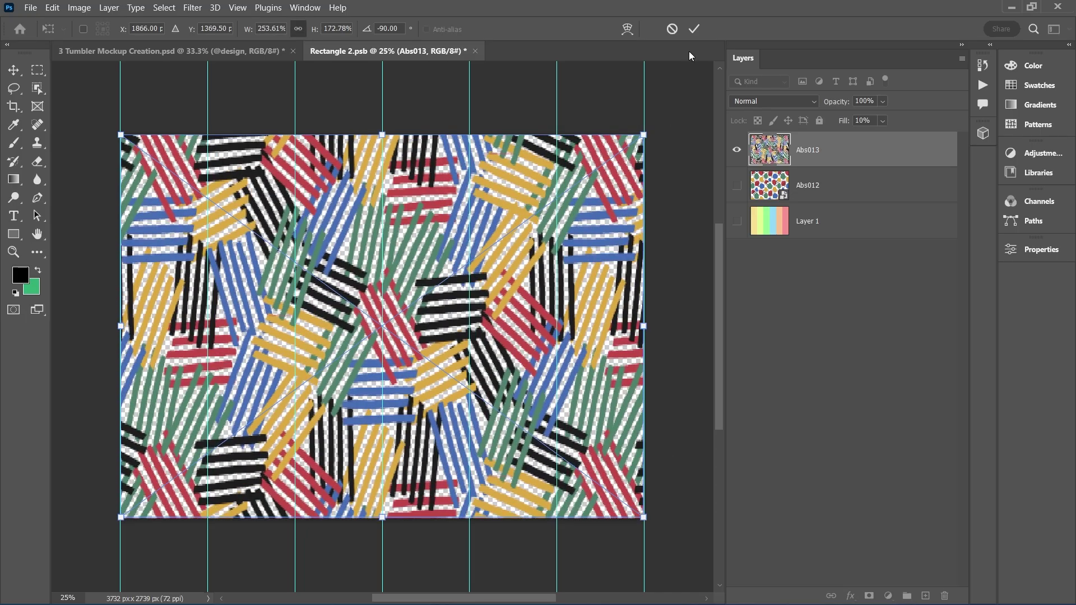
left_click(694, 29)
left_click(30, 7)
left_click(51, 153)
left_click(475, 50)
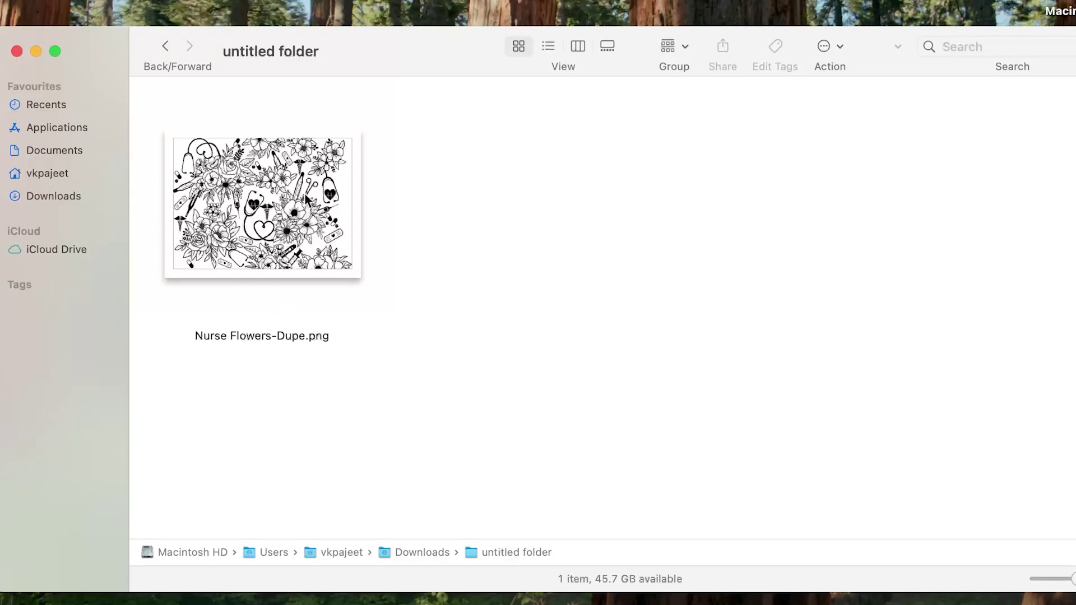
- Show Get Info for Nurse Flowers-Dupe.png and centre the info window on screen
left_click(298, 199)
right_click(294, 198)
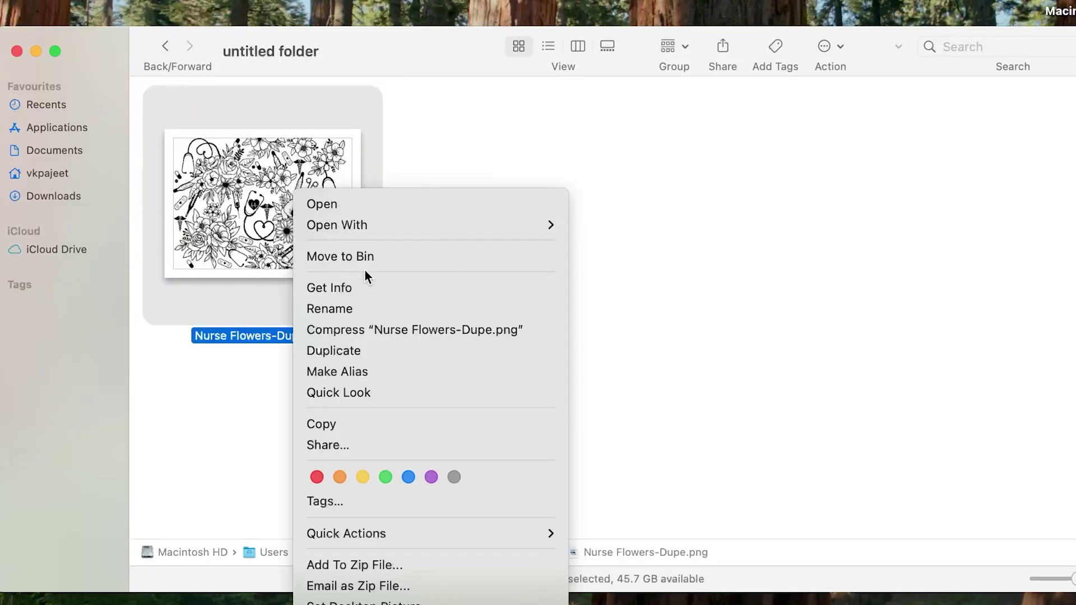
left_click(367, 286)
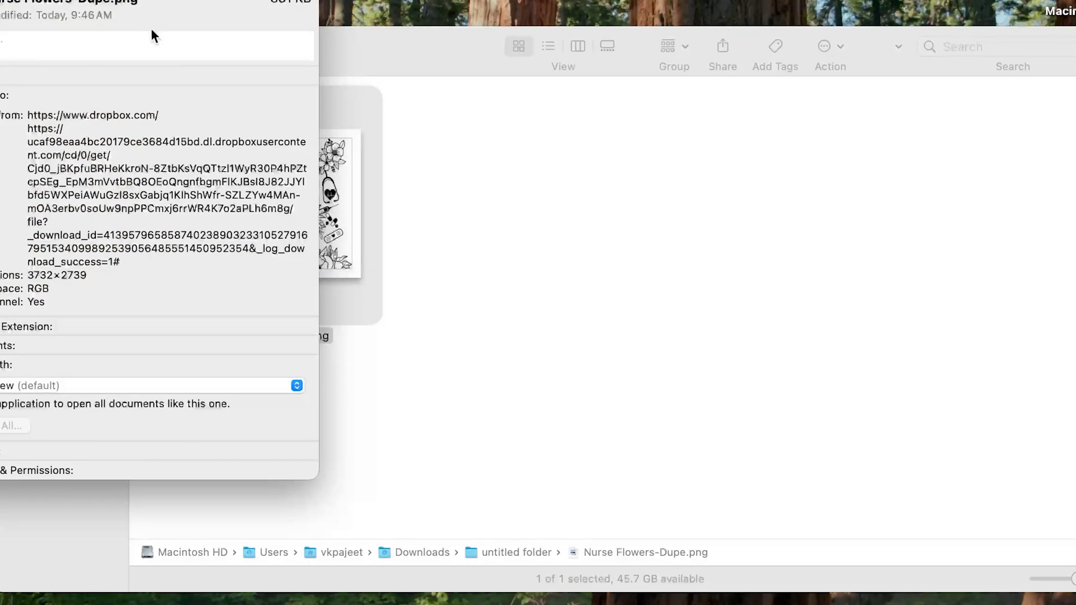
left_click_drag(168, 3, 665, 4)
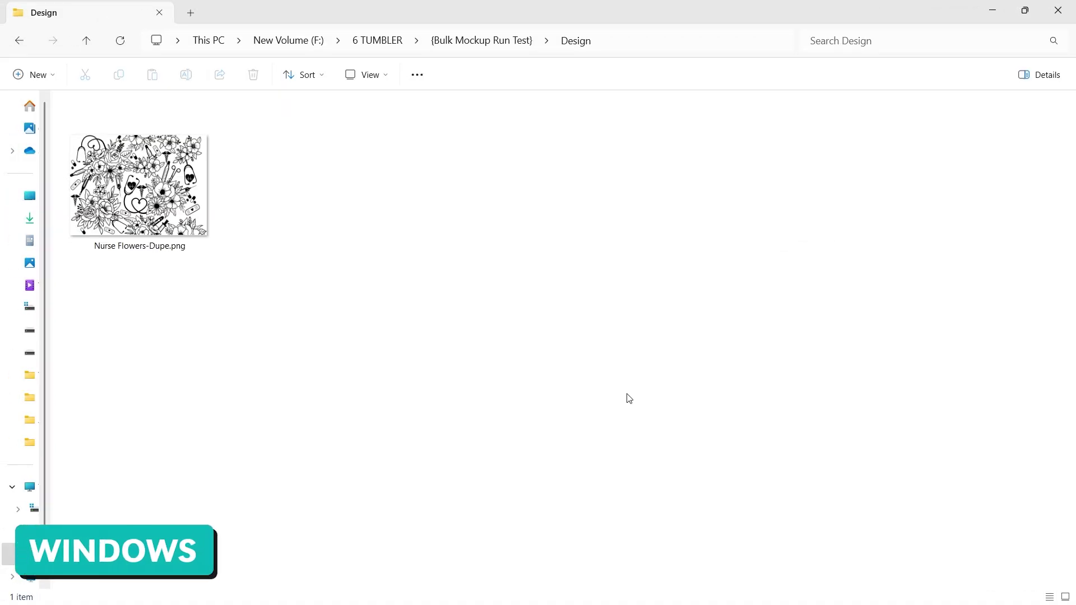
- Open the Details properties of Nurse Flowers-Dupe.png to check its 3732 x 2739 dimensions
left_click(150, 212)
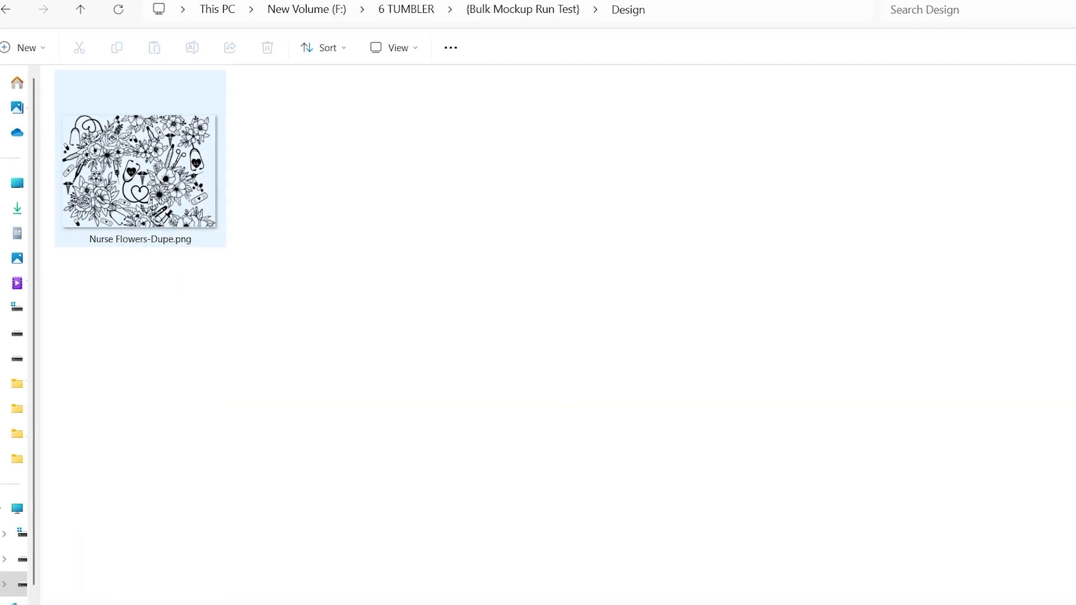
right_click(153, 148)
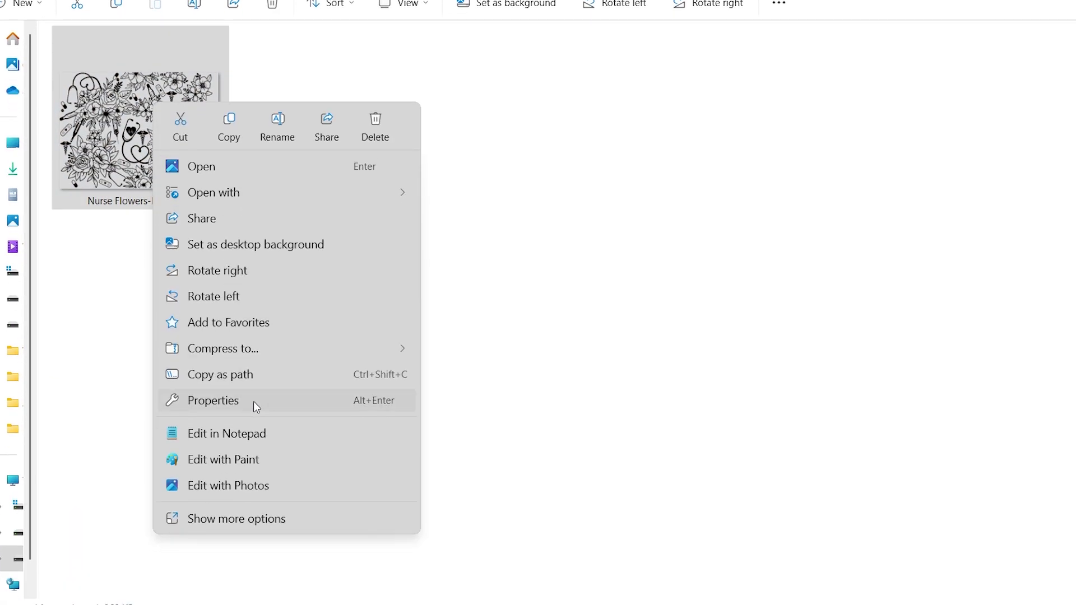
left_click(253, 400)
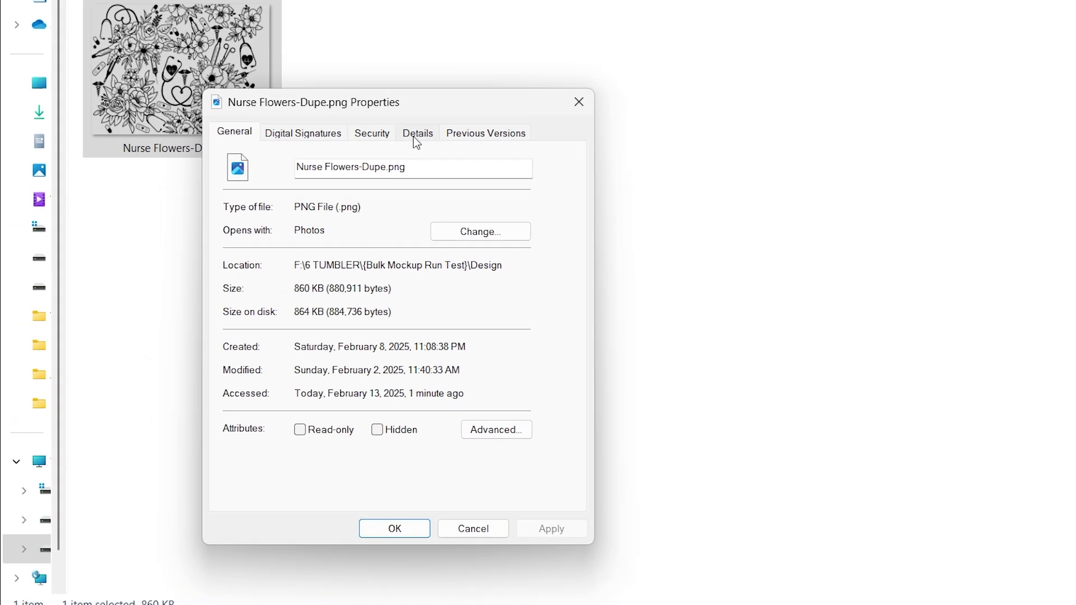
left_click(417, 135)
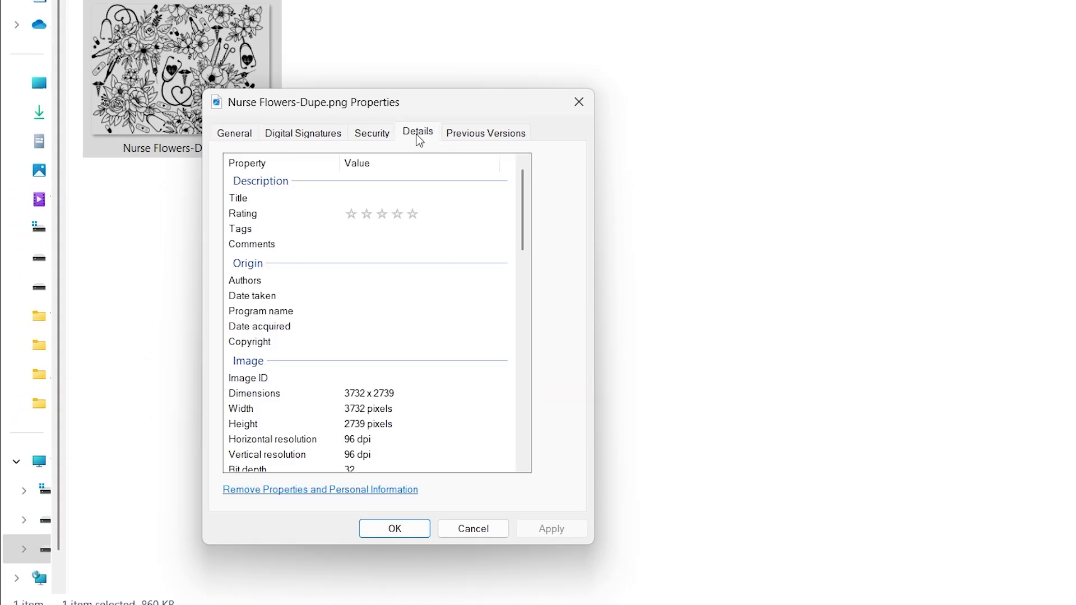
left_click_drag(519, 244, 526, 283)
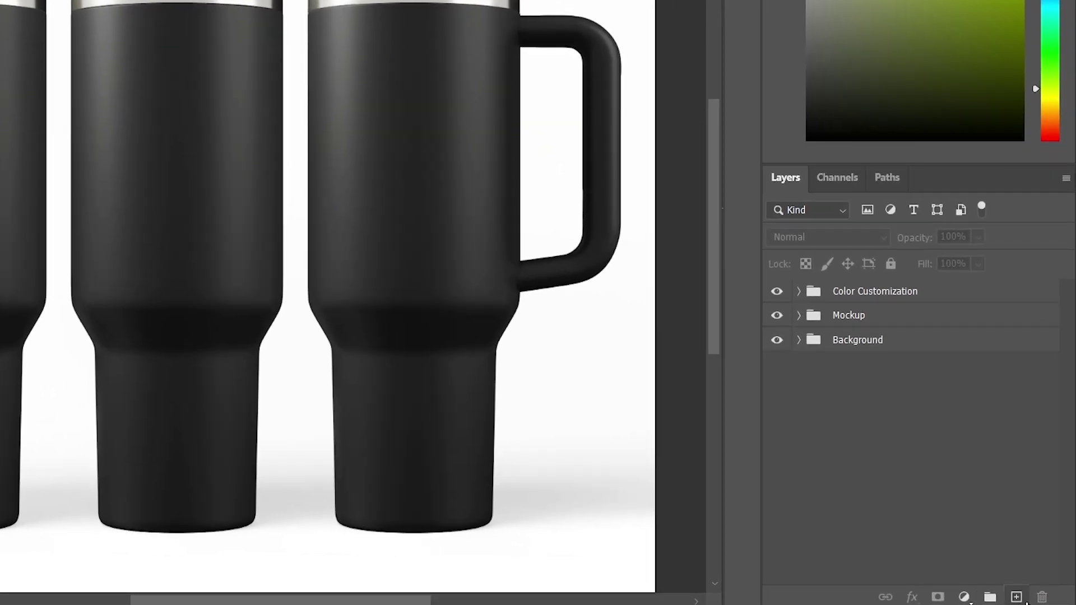
- Add Layer 1, then quick-select the left tumbler body across all layers, excluding the handle
left_click(1032, 596)
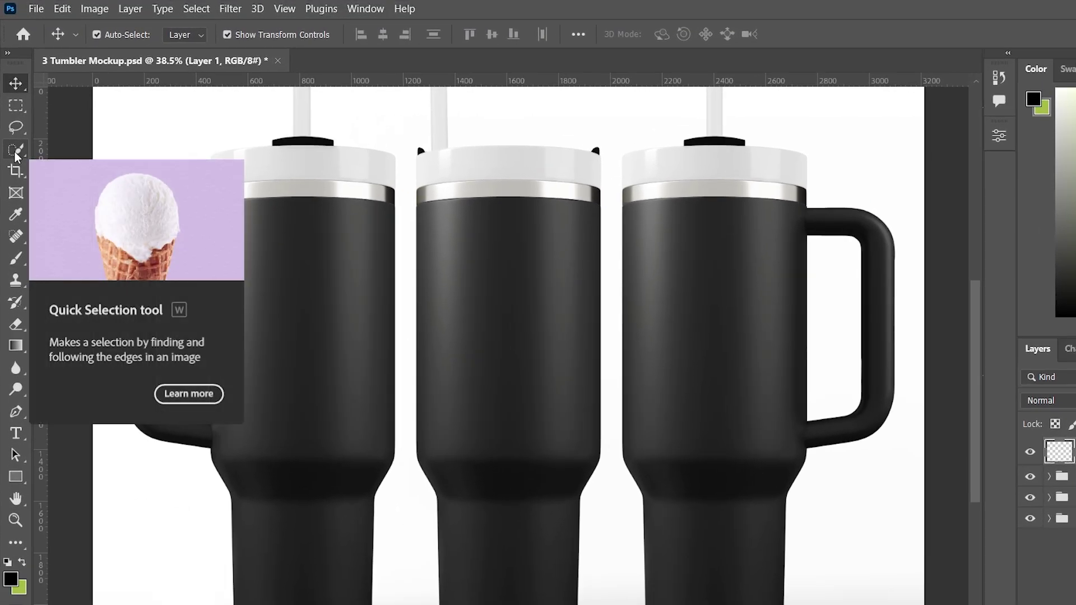
left_click(14, 125)
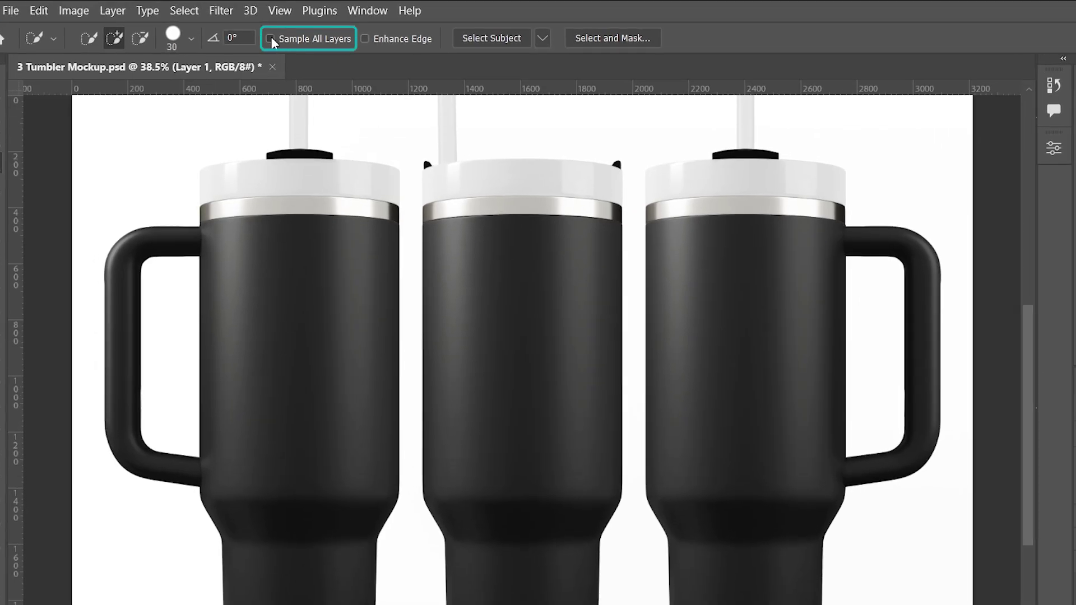
left_click(271, 39)
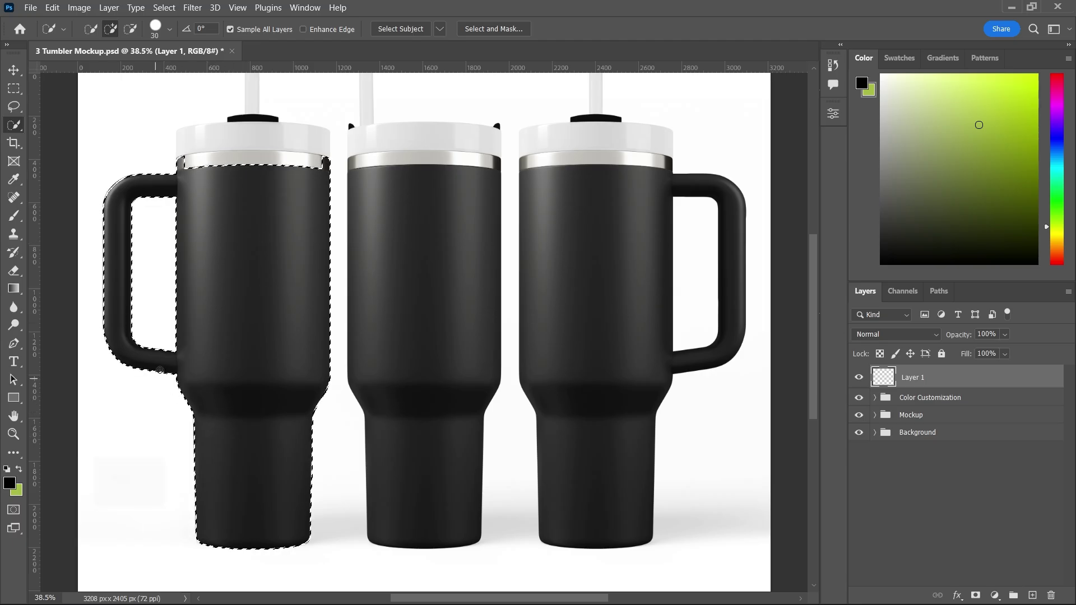
key("alt")
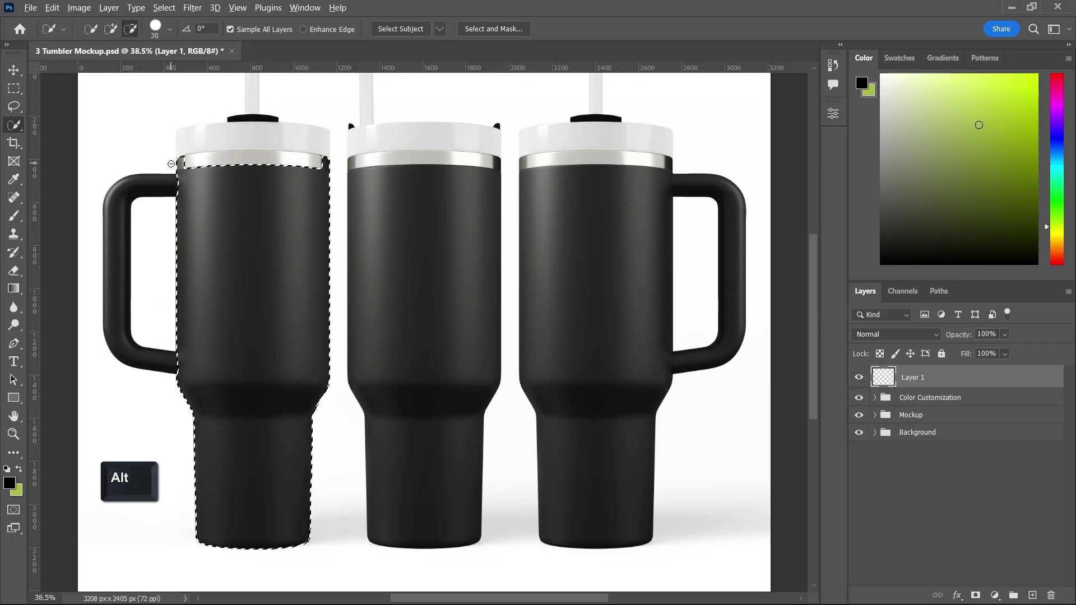
left_click(311, 159, "alt")
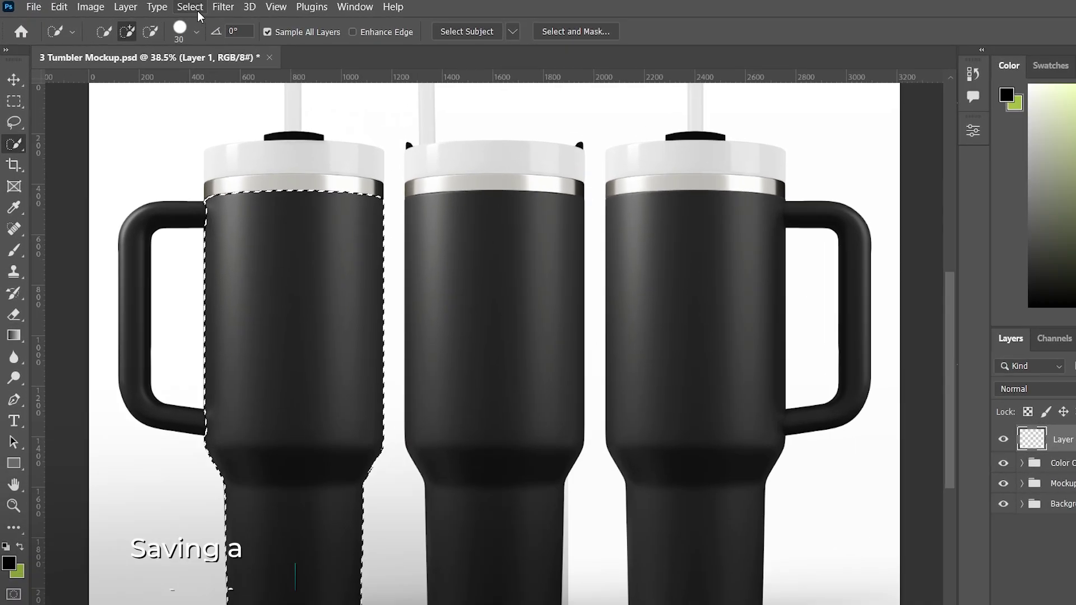
- Save the left tumbler selection as a channel named Zone 1
left_click(164, 8)
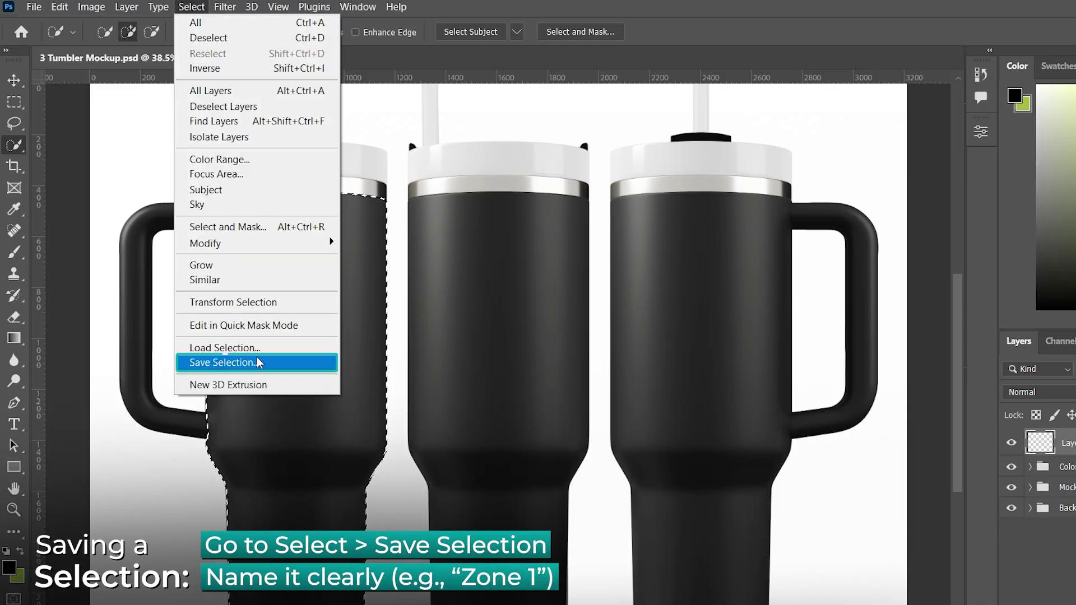
left_click(267, 367)
type("Zone 1")
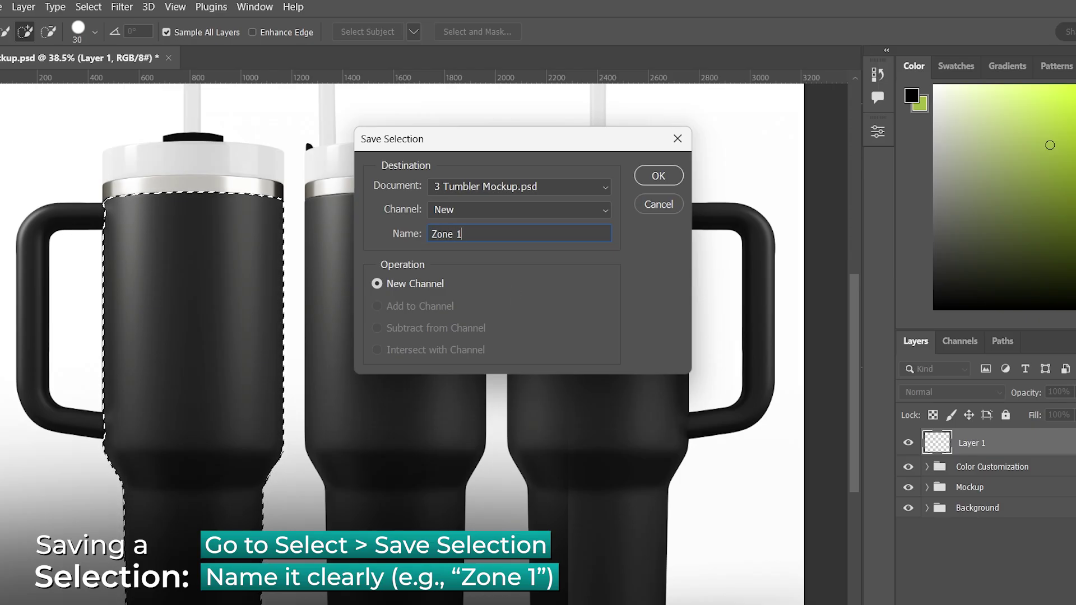
left_click(661, 179)
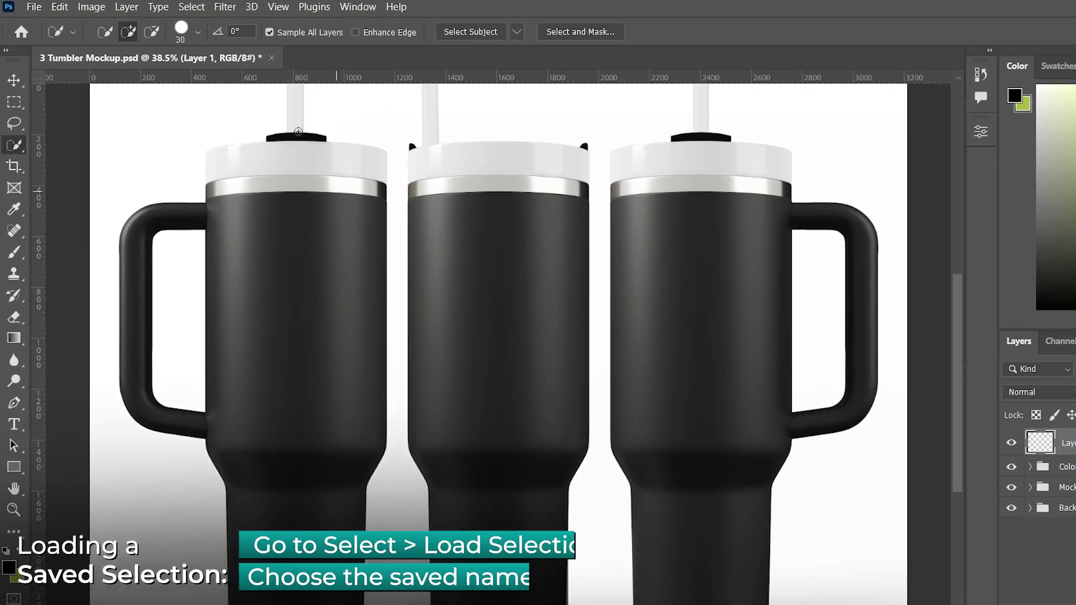
- Reload the Zone 1 channel as the selection to verify it
left_click(193, 10)
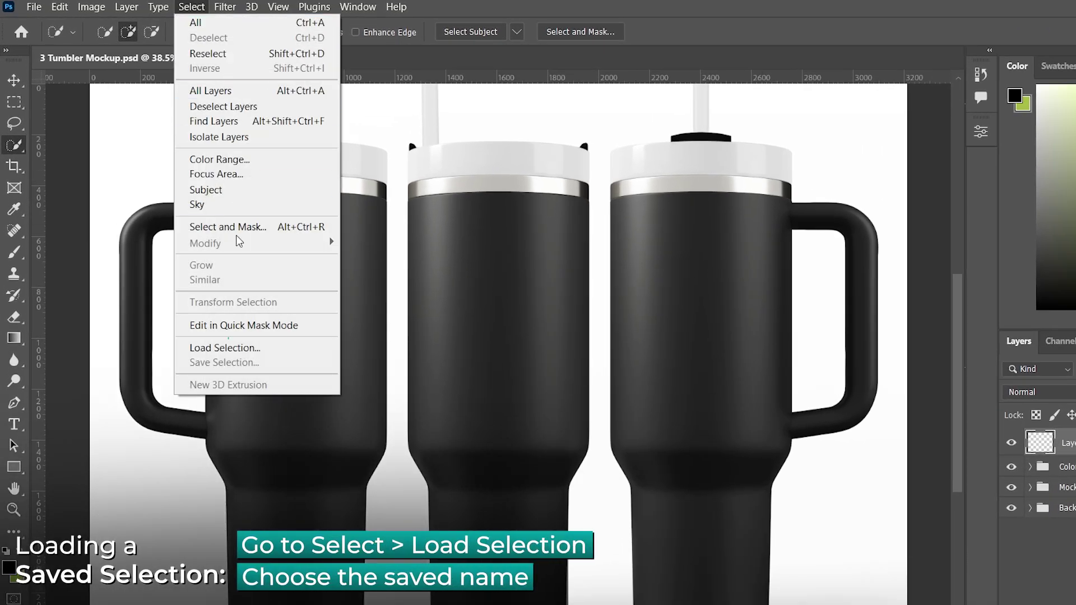
left_click(278, 351)
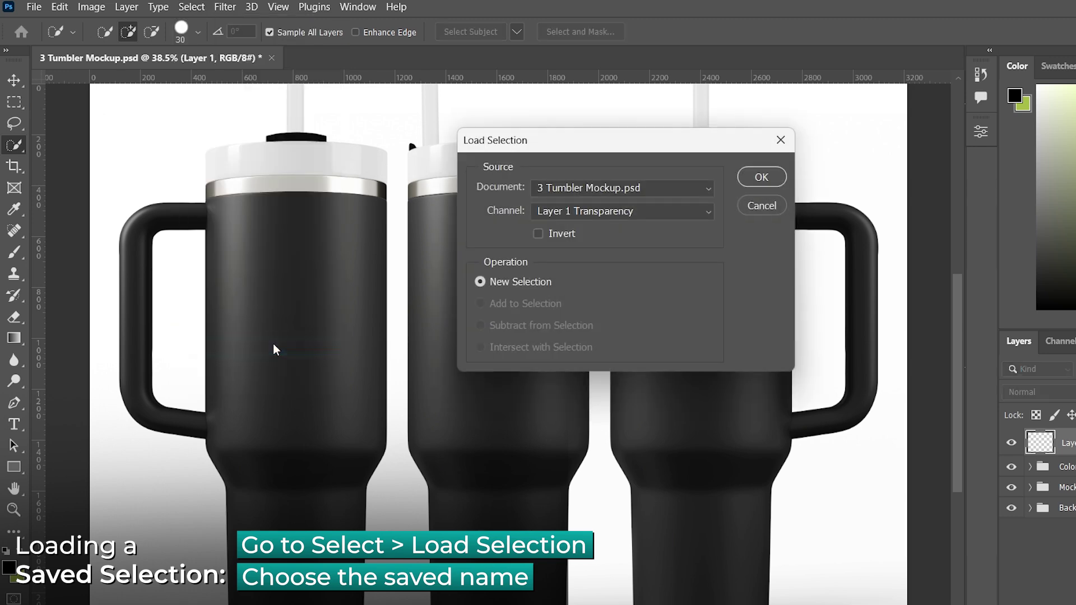
left_click(538, 210)
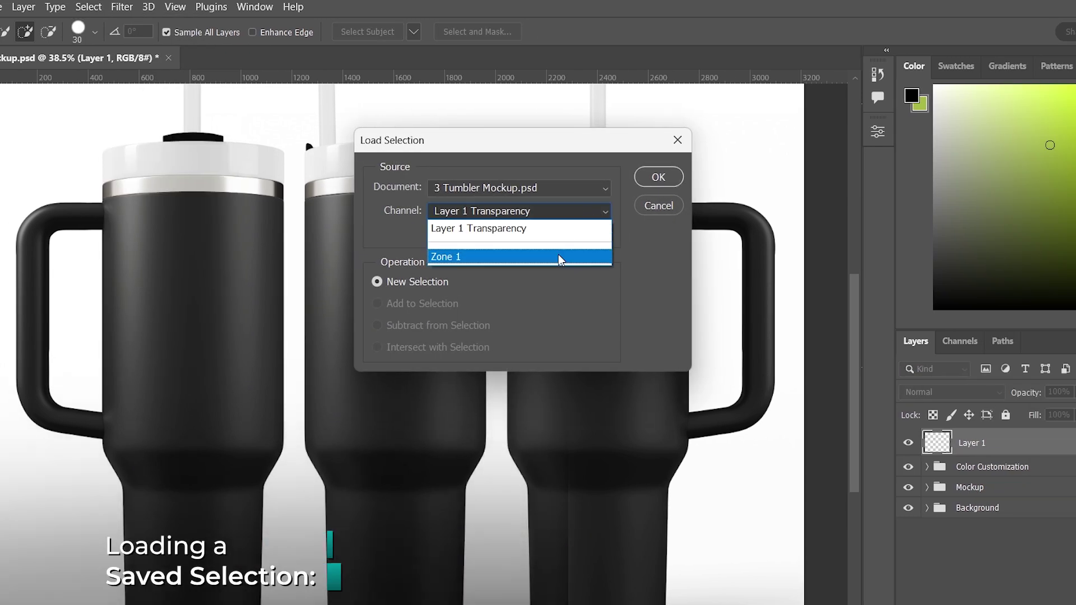
left_click(505, 257)
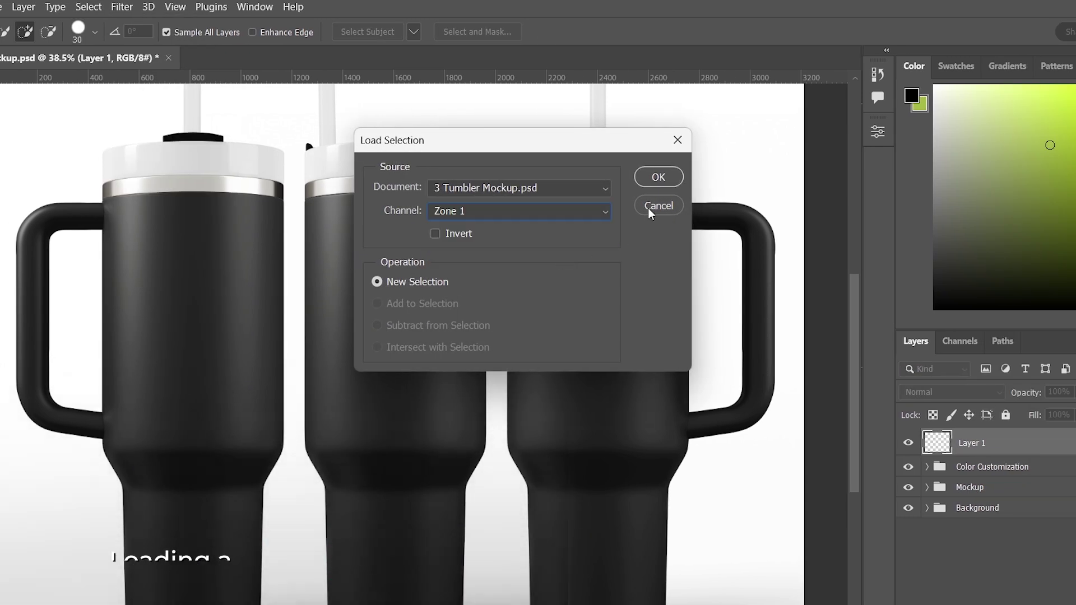
left_click(658, 176)
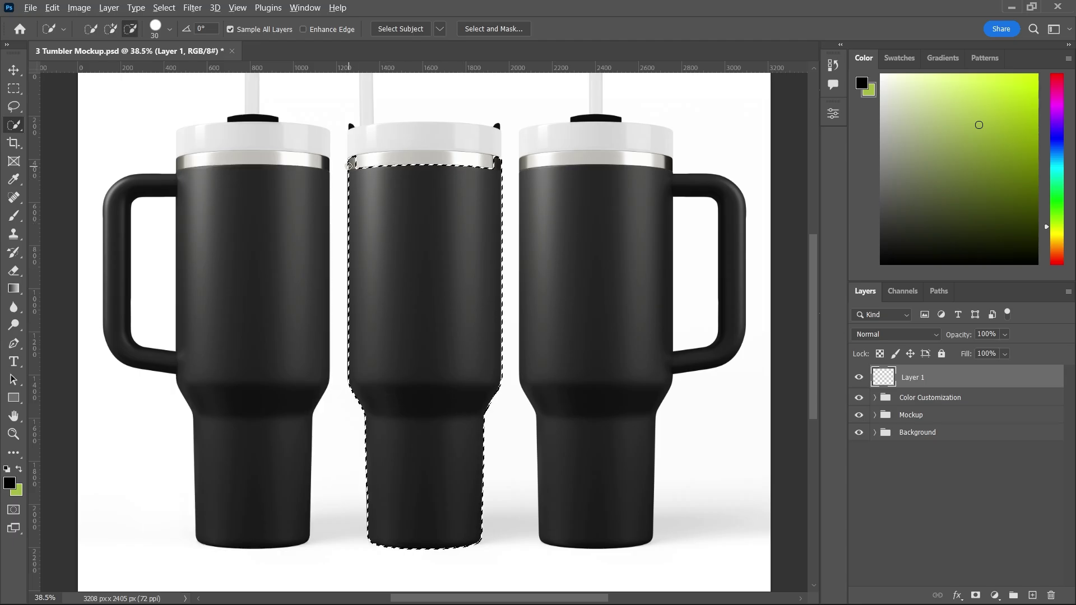
- Save the middle tumbler selection as Zone 2
left_click(164, 7)
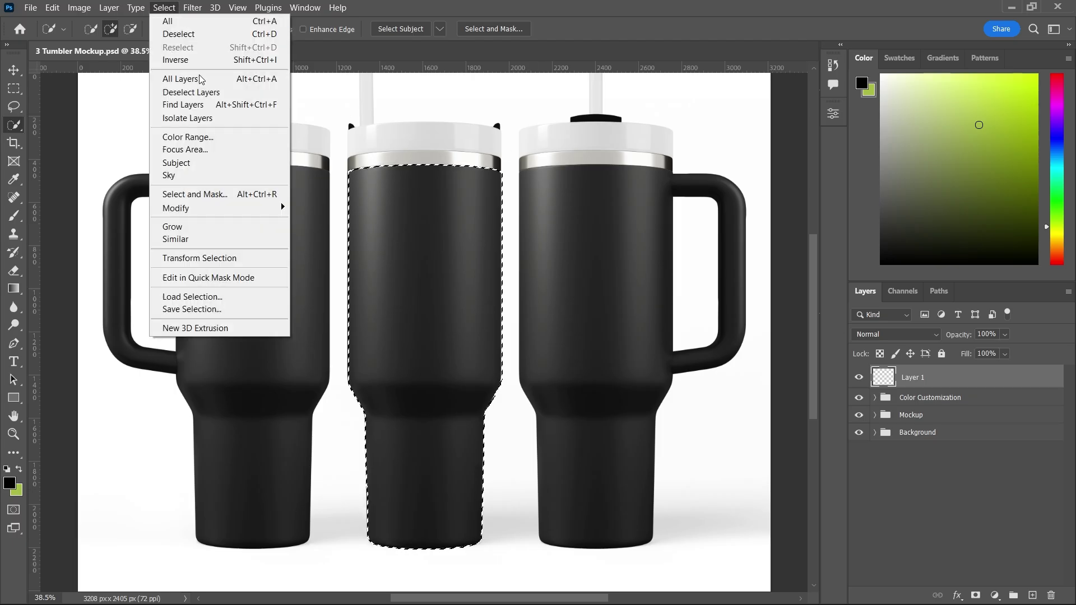
left_click(236, 308)
type("Zone 2")
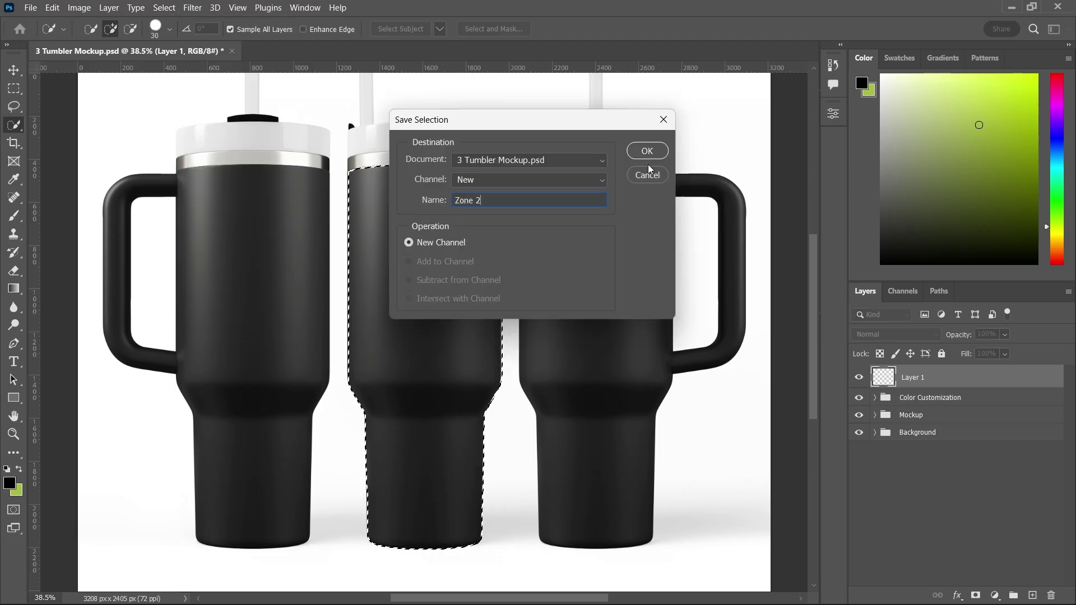
left_click(649, 151)
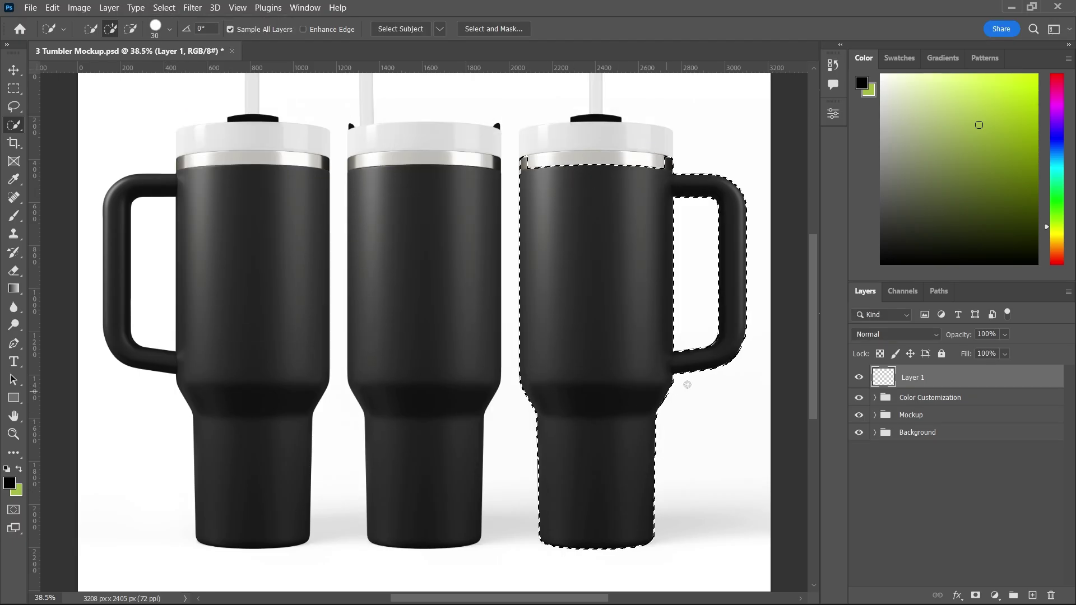
- Subtract the handle from the right tumbler selection and start saving it as Zone 3
left_click_drag(719, 337, 663, 159)
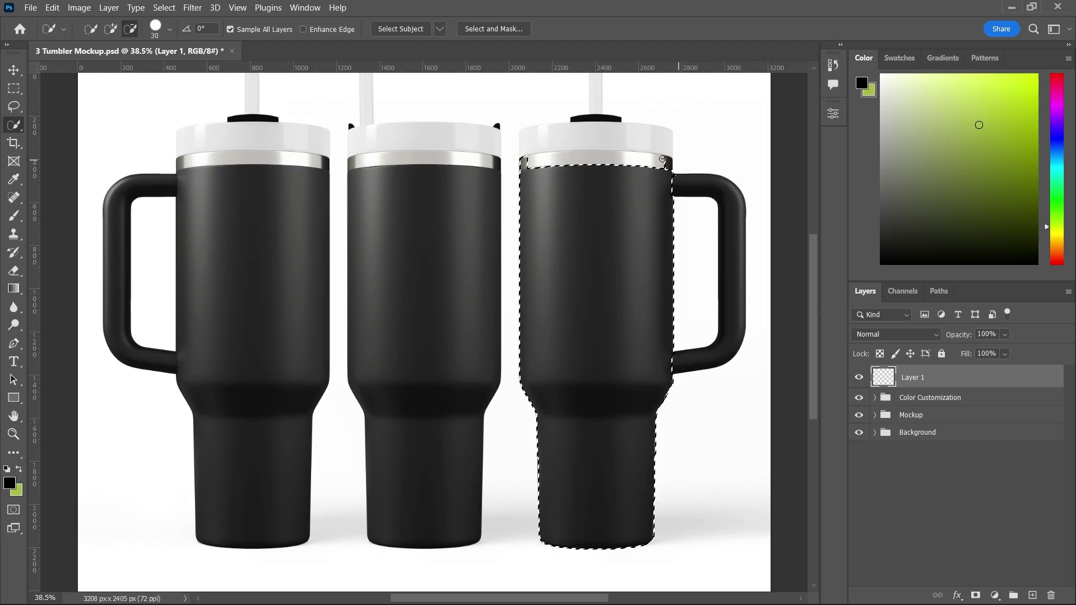
left_click(164, 8)
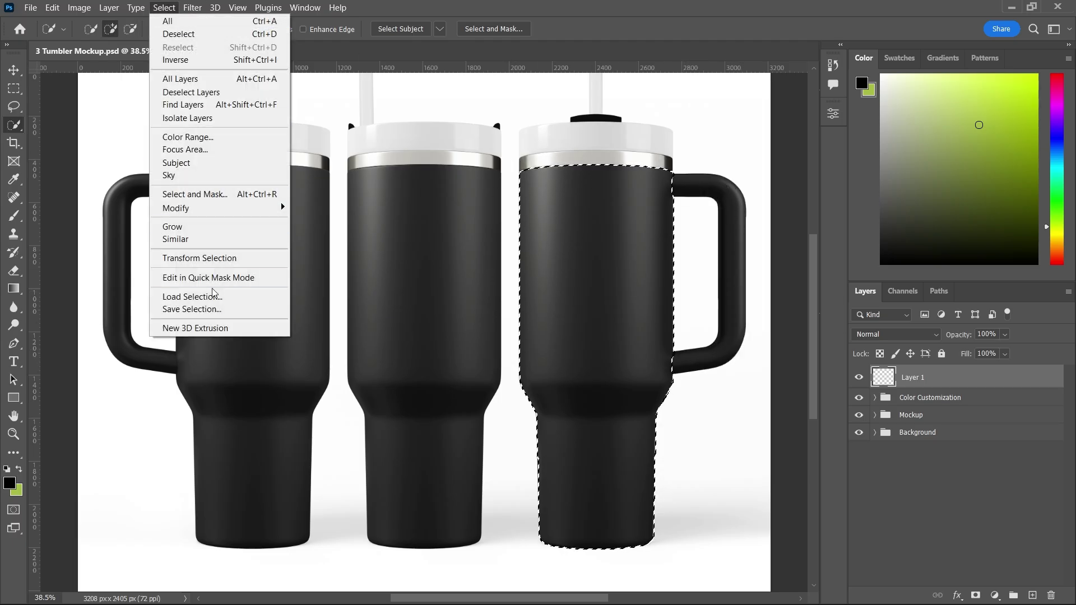
left_click(191, 309)
type("Zone 3")
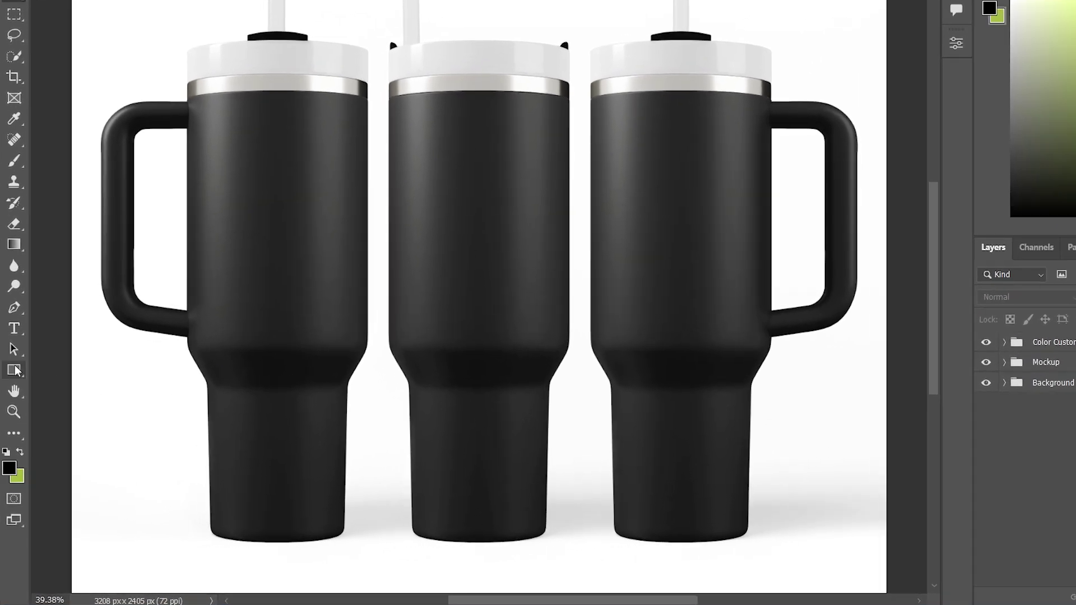
- Draw an exact 3732 × 2739 px pale yellow rectangle, Rectangle 2
left_click(14, 369)
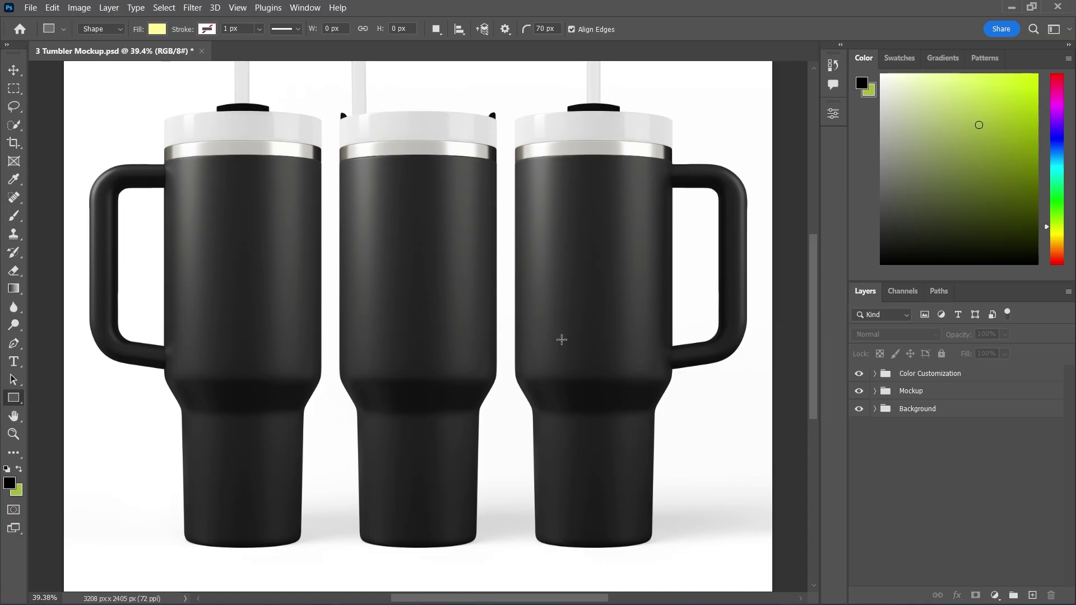
left_click(542, 333)
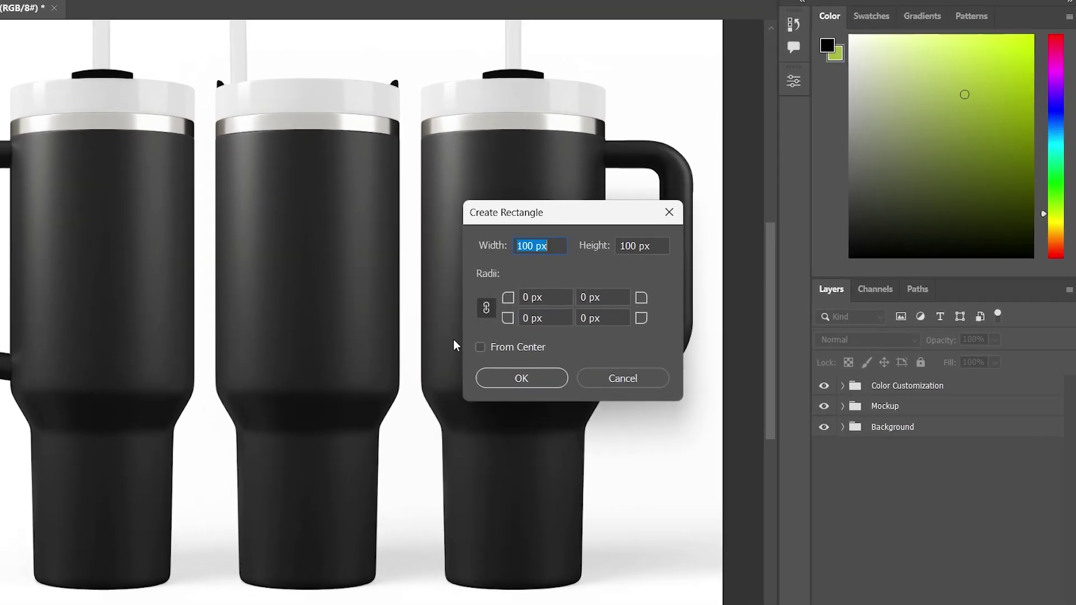
type("3732")
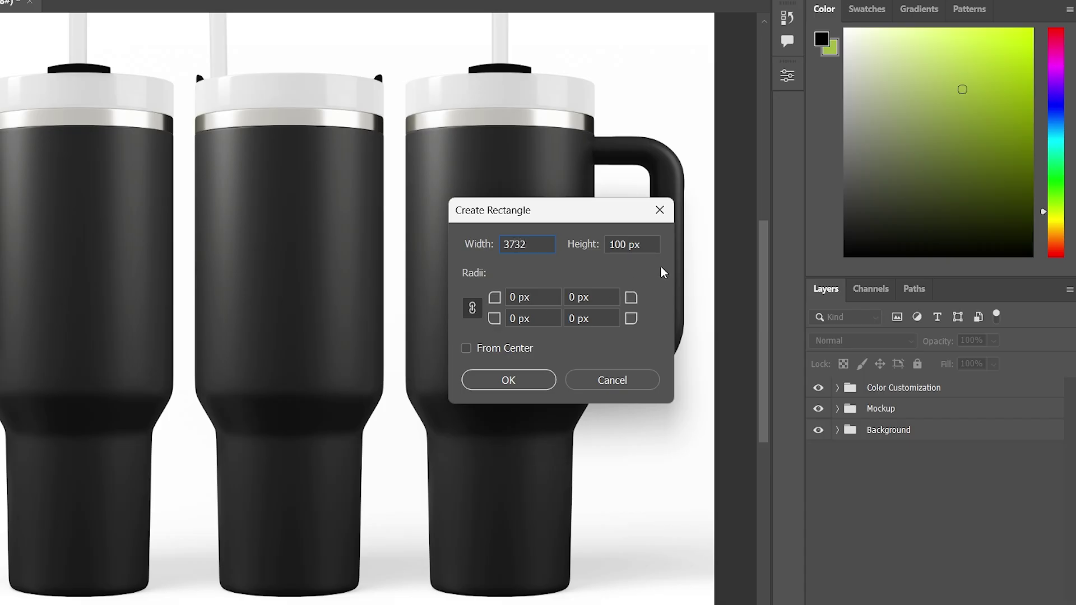
left_click(652, 246)
type("2739")
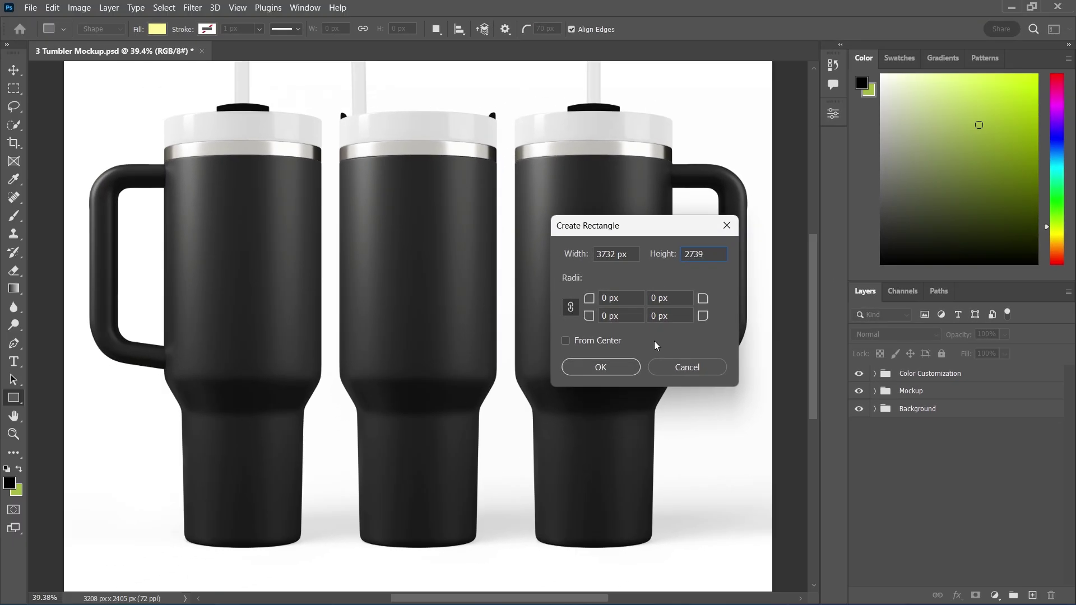
key("Return")
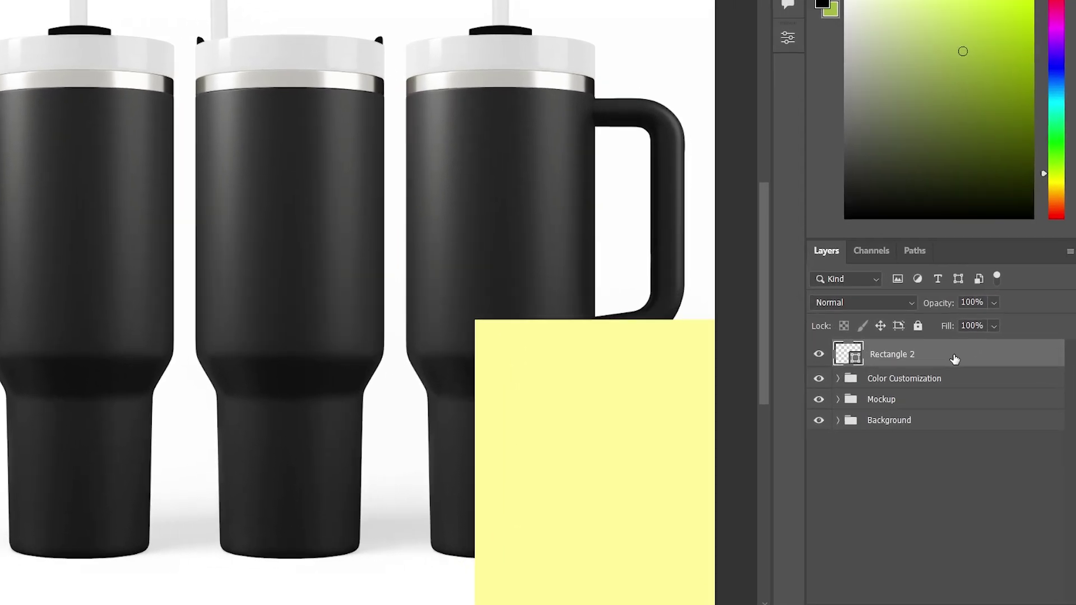
- Convert the Rectangle 2 layer into a smart object
right_click(955, 359)
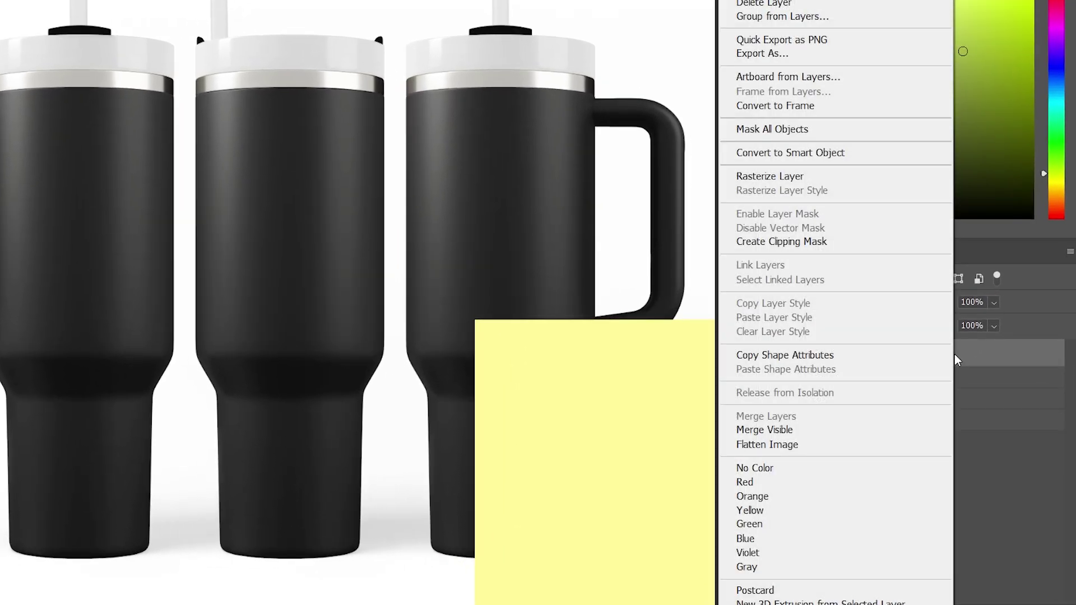
left_click(861, 230)
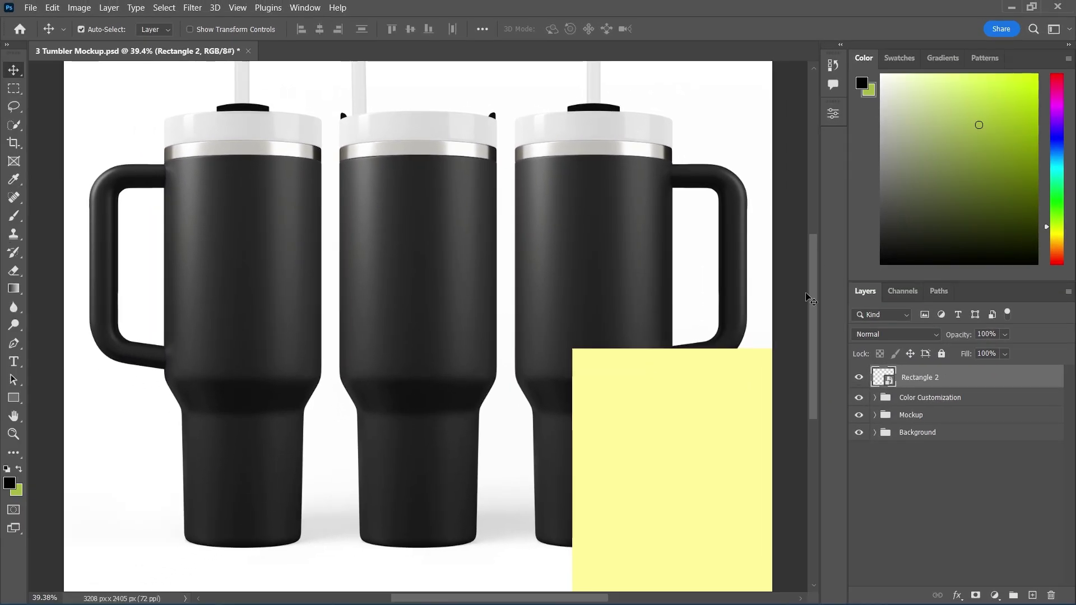
key("ctrl")
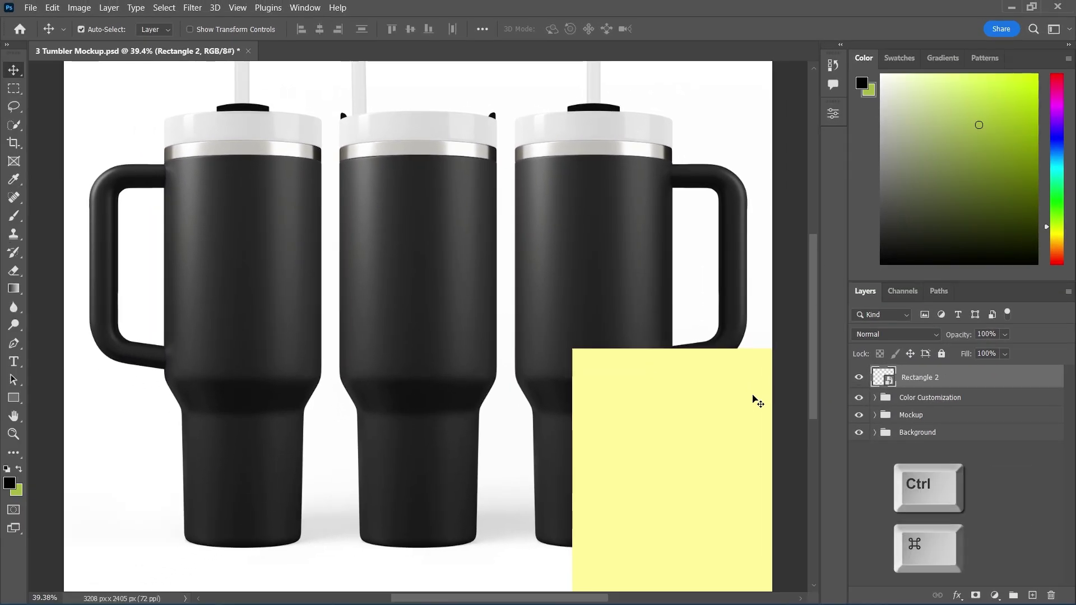
- Scale the yellow smart object to about 64.09% and position it across the three tumbler bodies
key("ctrl+t")
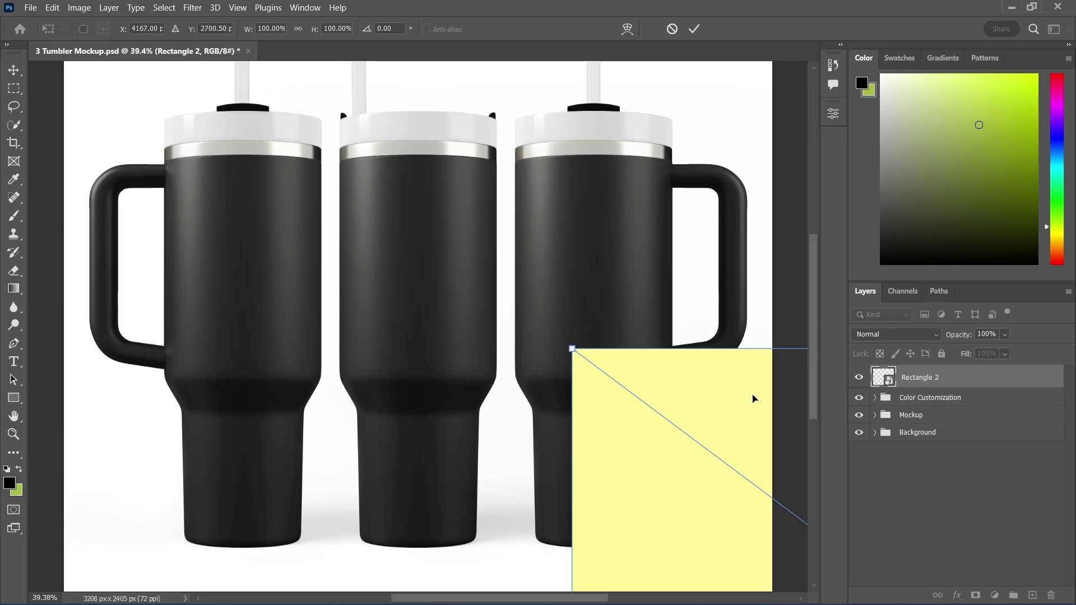
left_click_drag(753, 399, 277, 239)
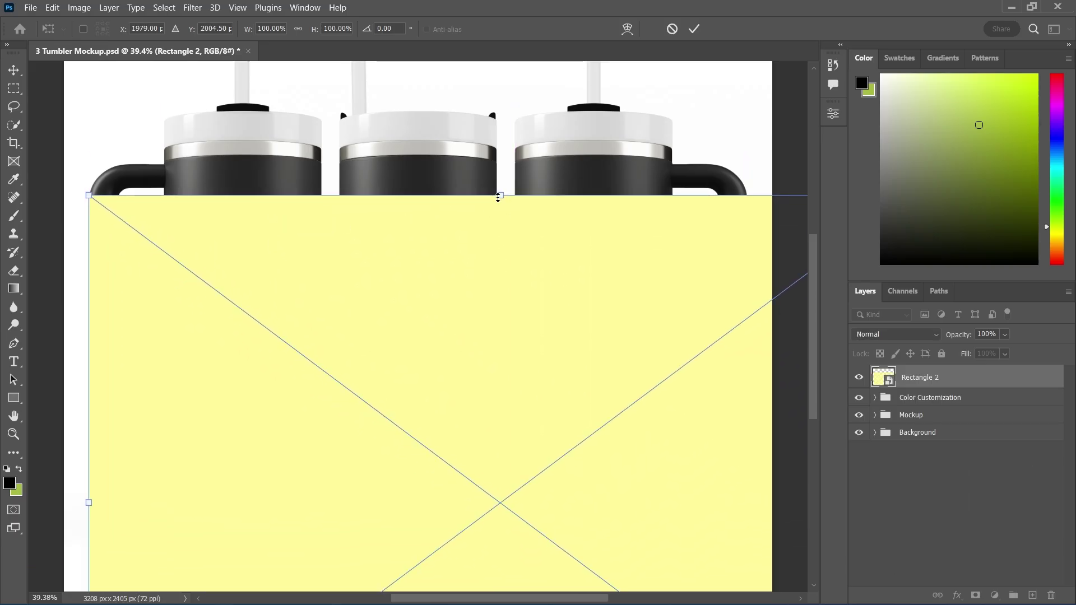
left_click_drag(498, 197, 449, 412)
left_click_drag(553, 497, 482, 267)
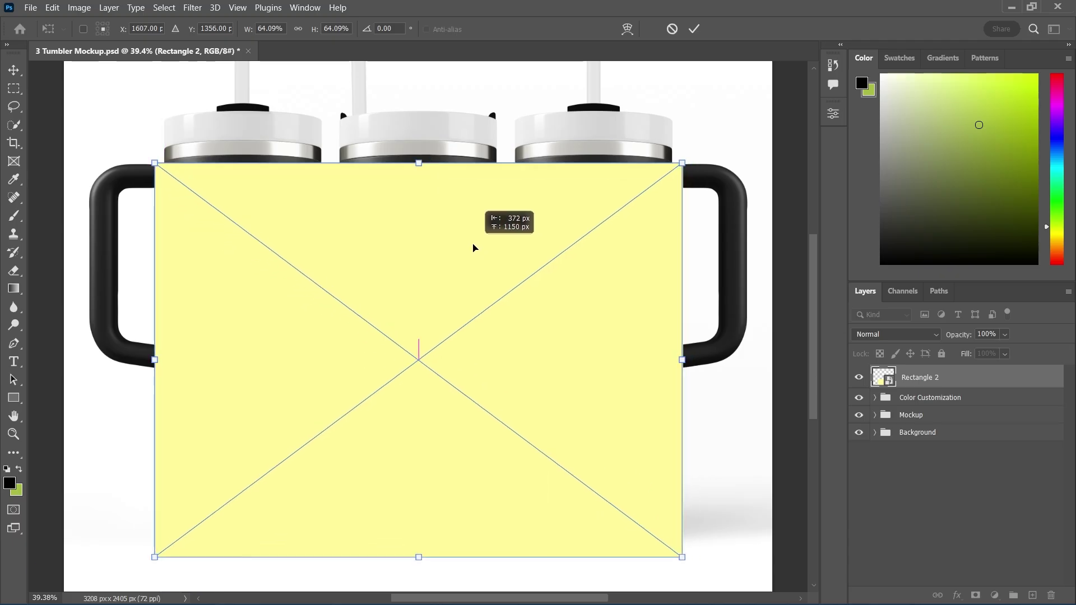
left_click_drag(482, 267, 472, 247)
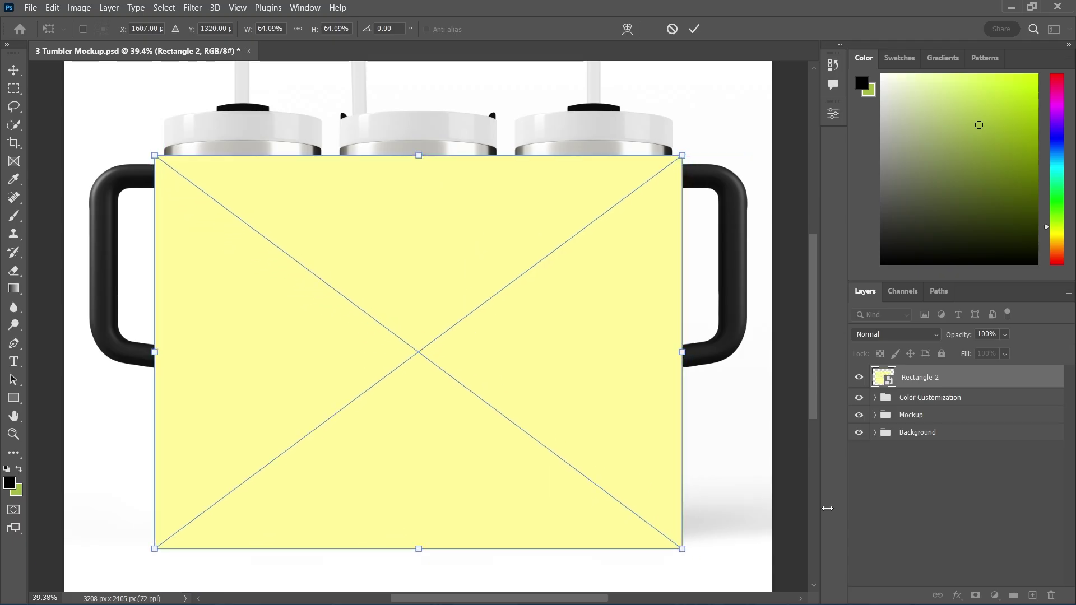
key("Return")
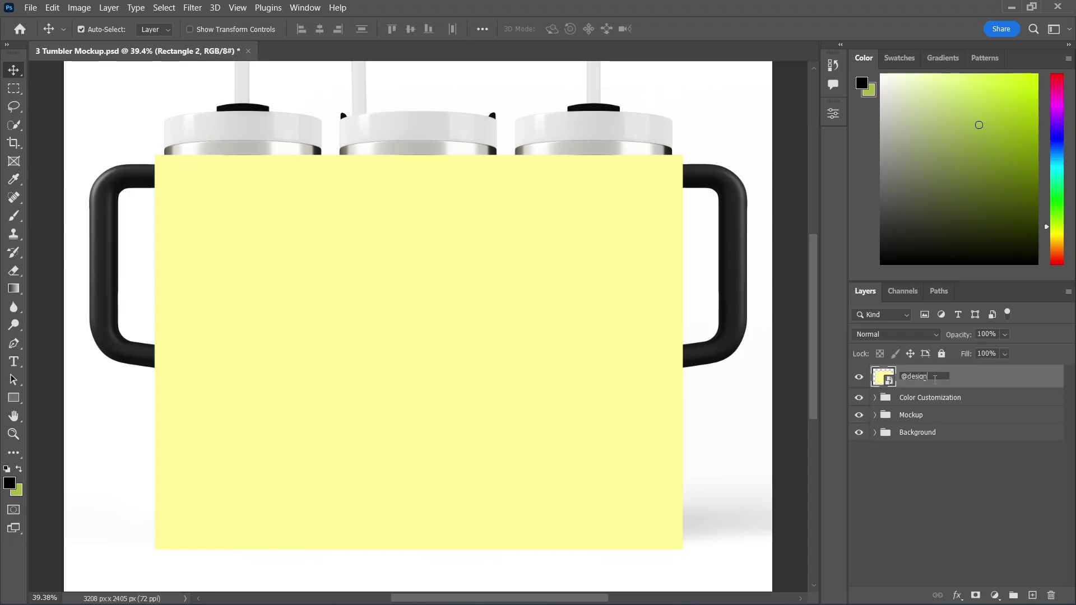
left_click(925, 463)
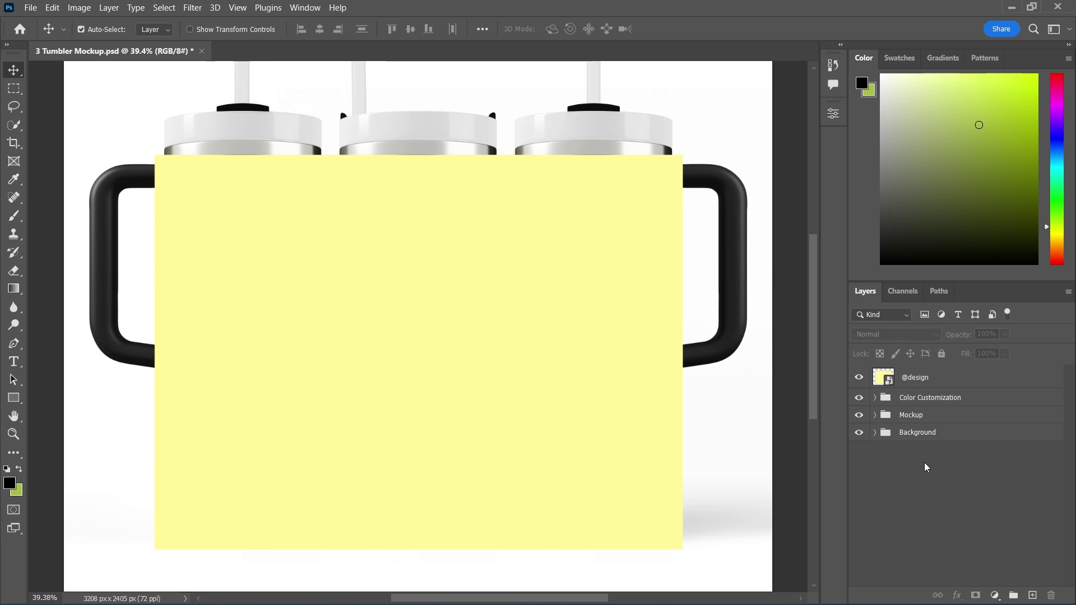
left_click(859, 378)
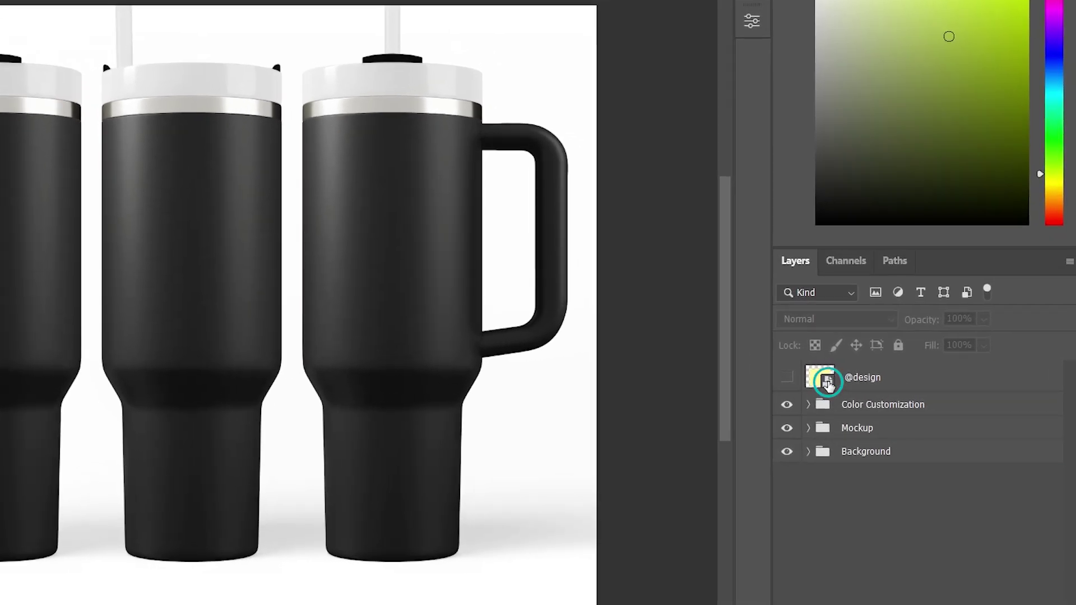
double_click(883, 377)
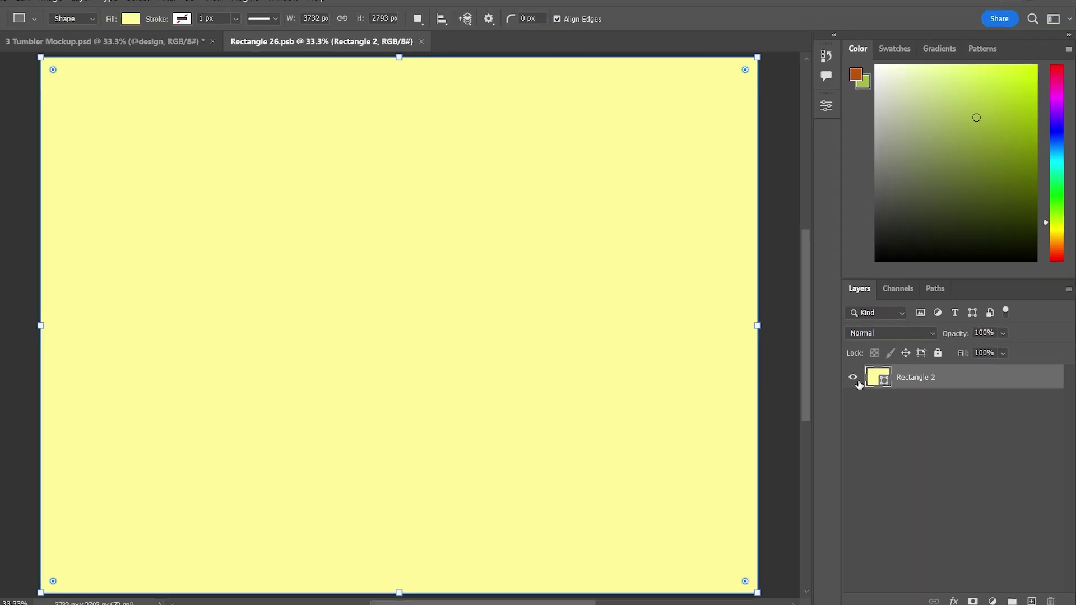
- Hide Rectangle 2 and add a six-column guide layout with rows turned off
left_click(858, 378)
key("ctrl+minus")
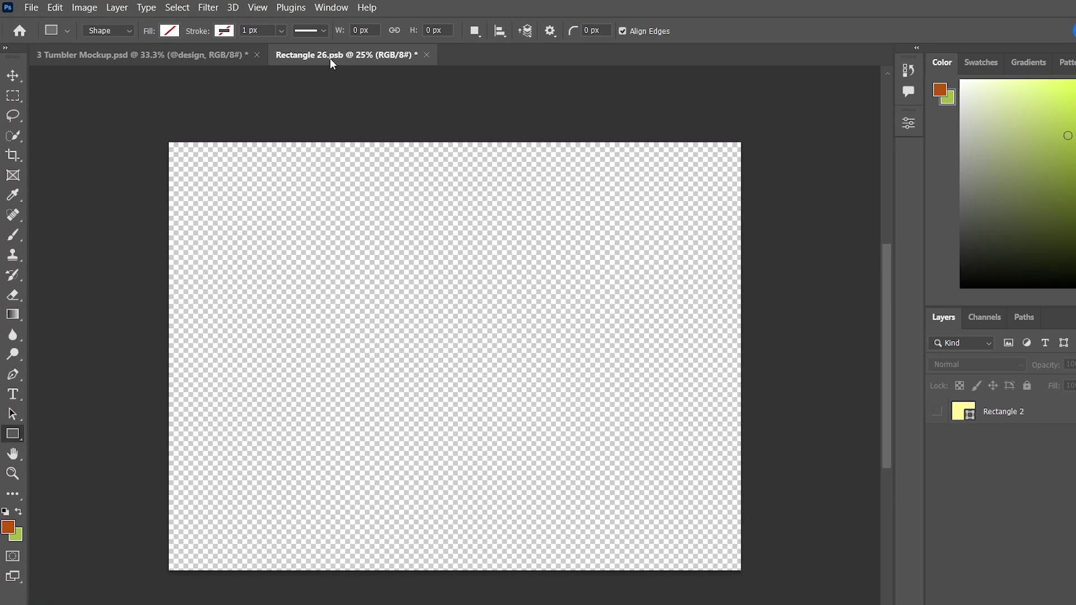
key("v")
left_click(237, 7)
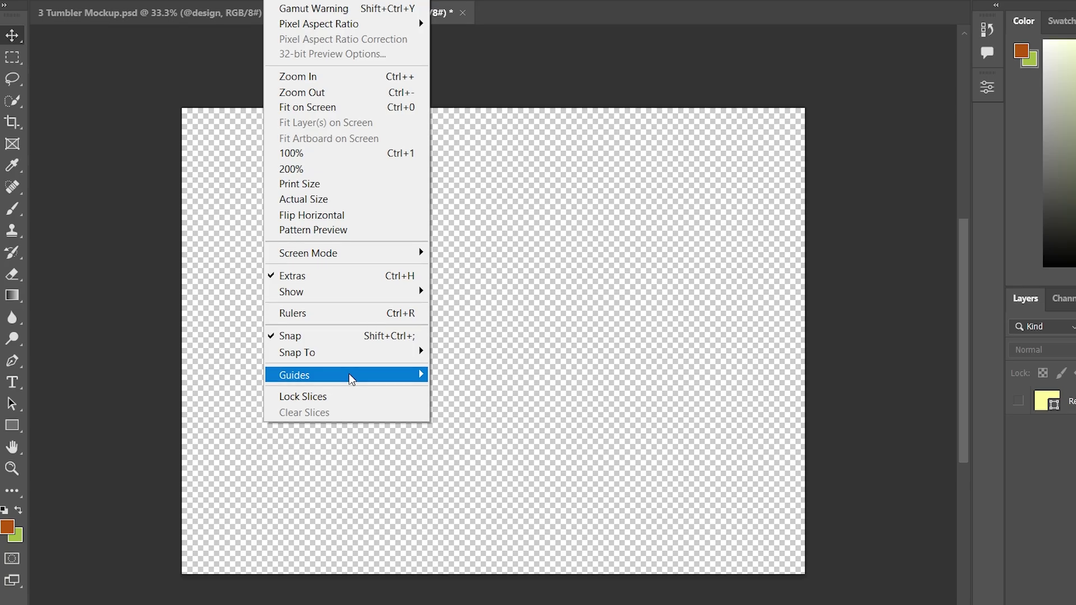
mouse_move(252, 375)
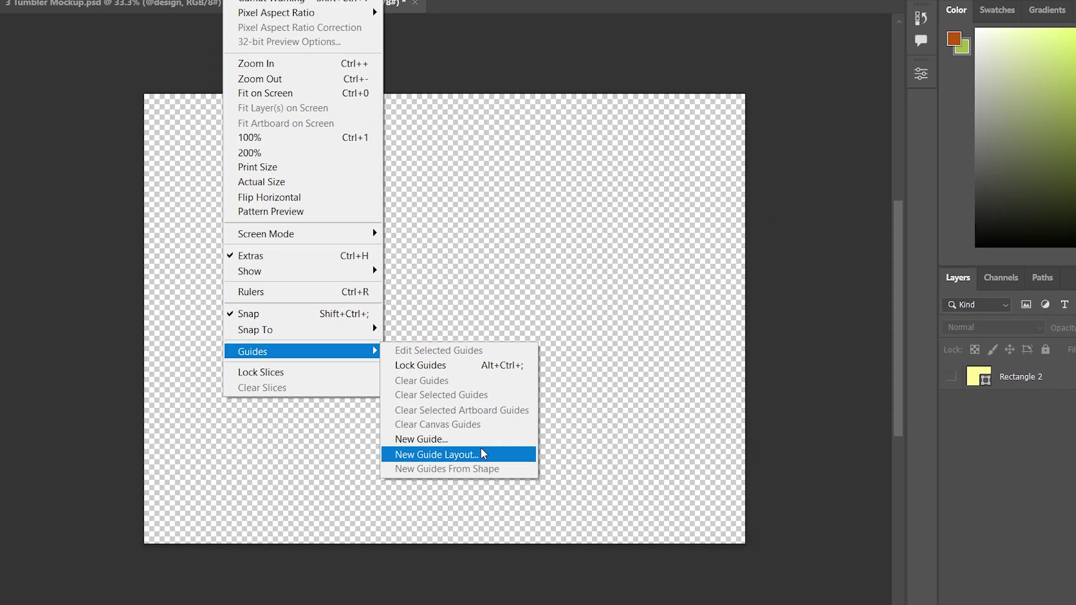
left_click(482, 454)
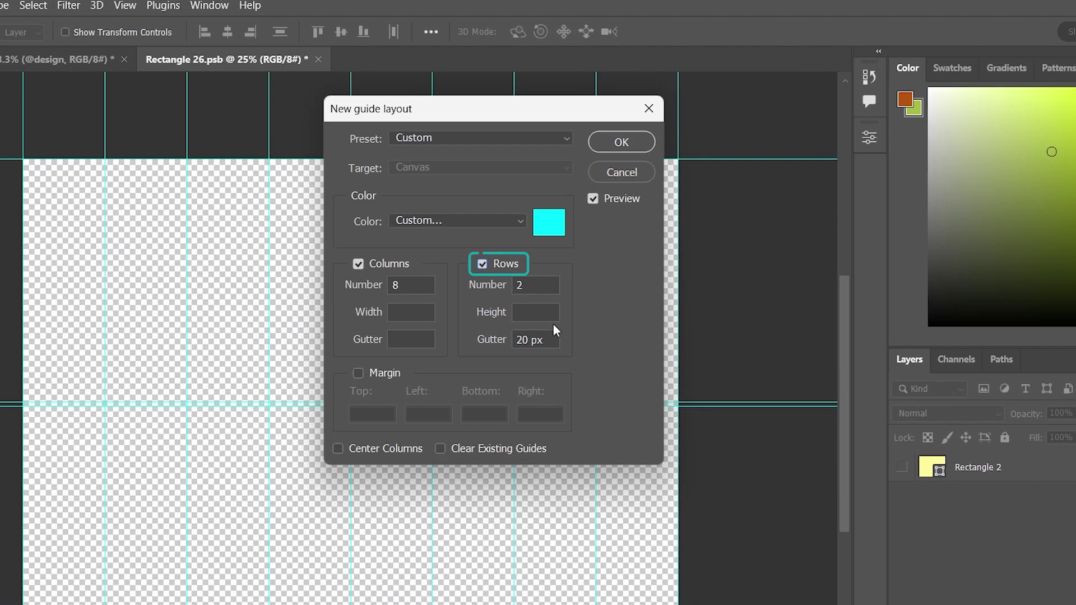
left_click(485, 265)
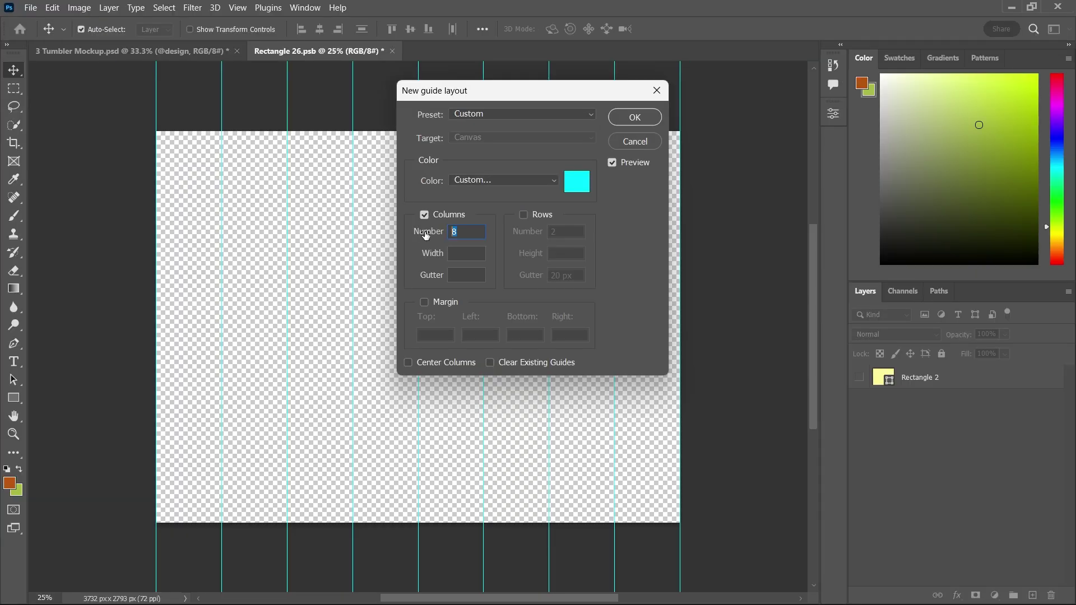
double_click(412, 285)
type("6")
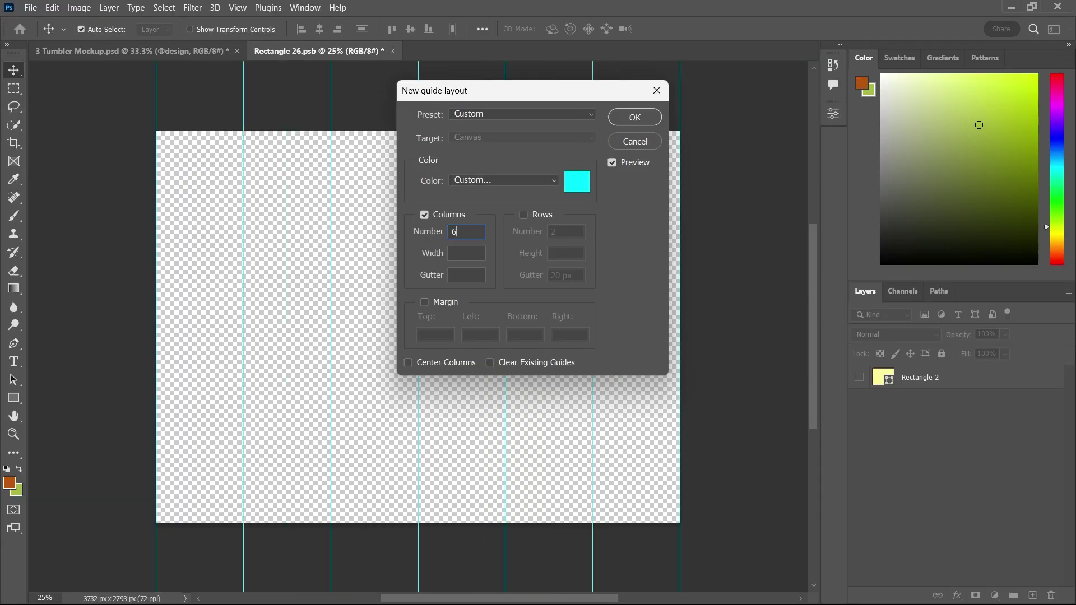
left_click(632, 124)
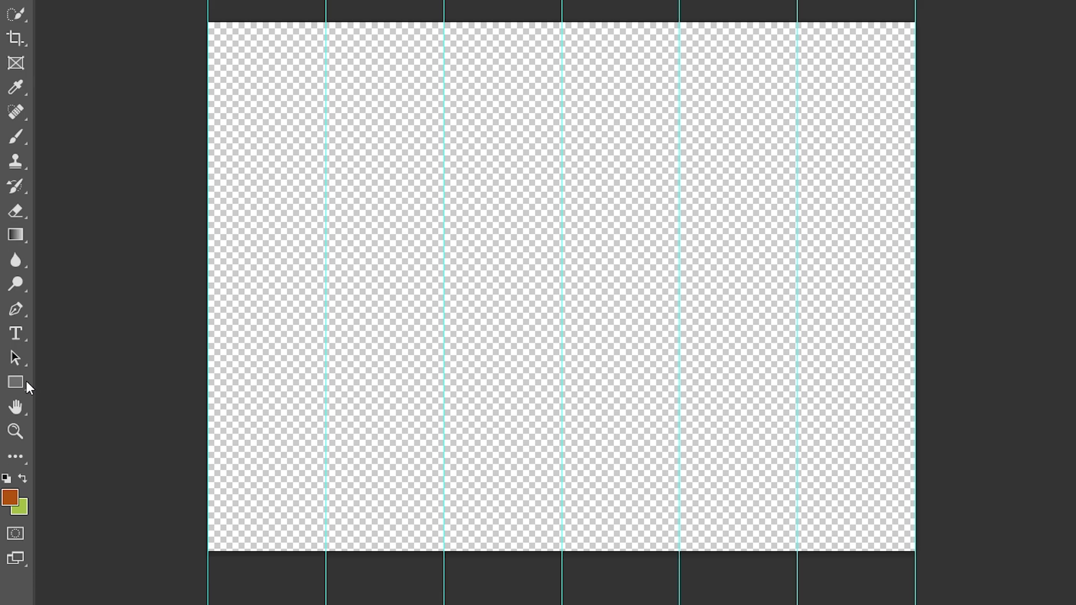
- Draw a rectangle over the first two columns and fill it pastel peach
left_click(14, 397)
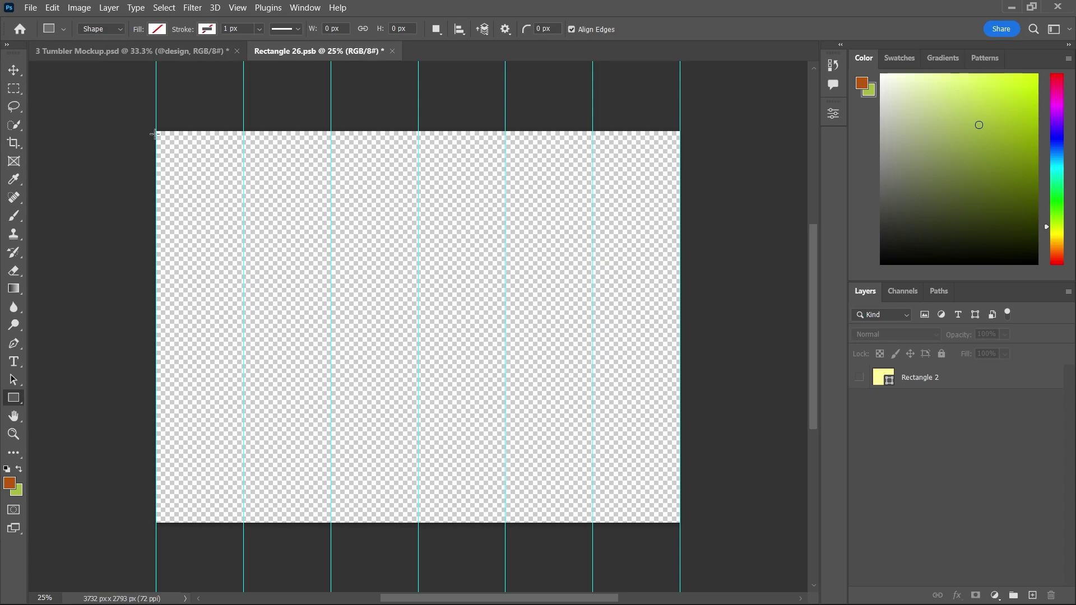
left_click_drag(154, 131, 329, 522)
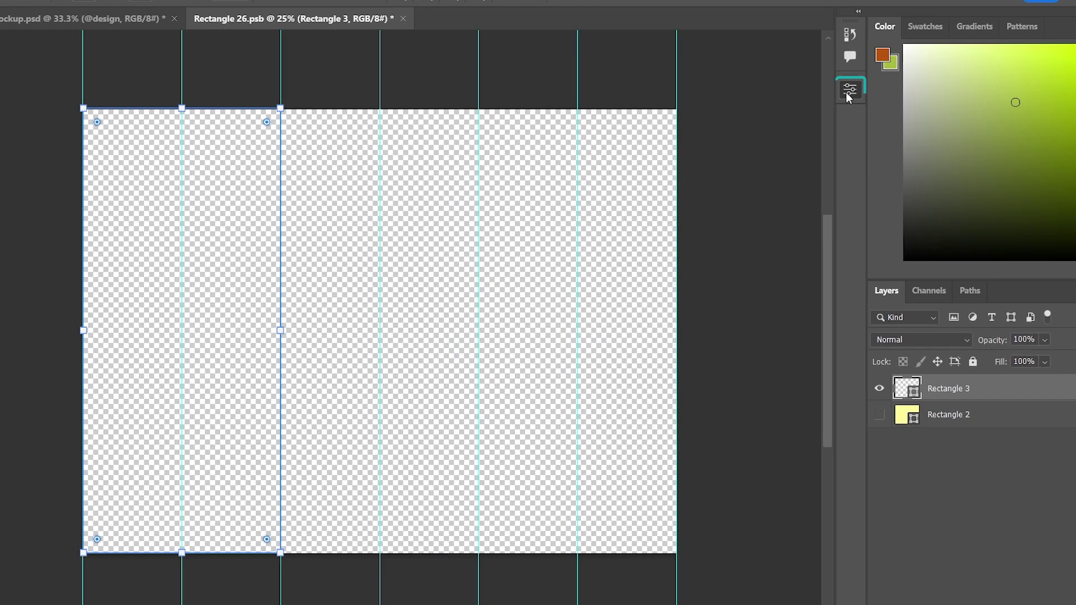
left_click(830, 116)
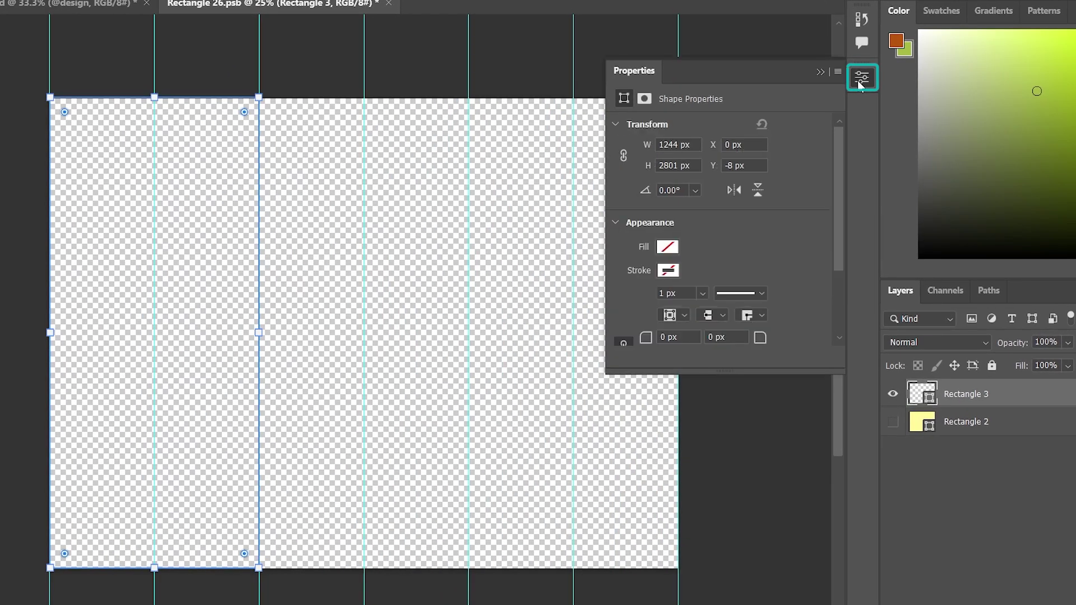
left_click(667, 269)
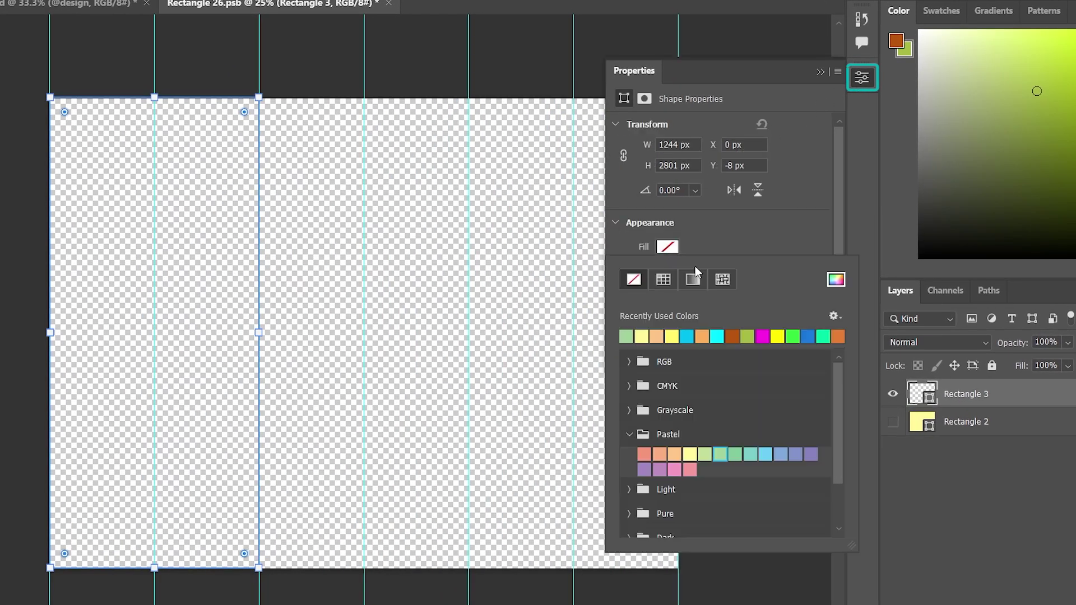
left_click(674, 454)
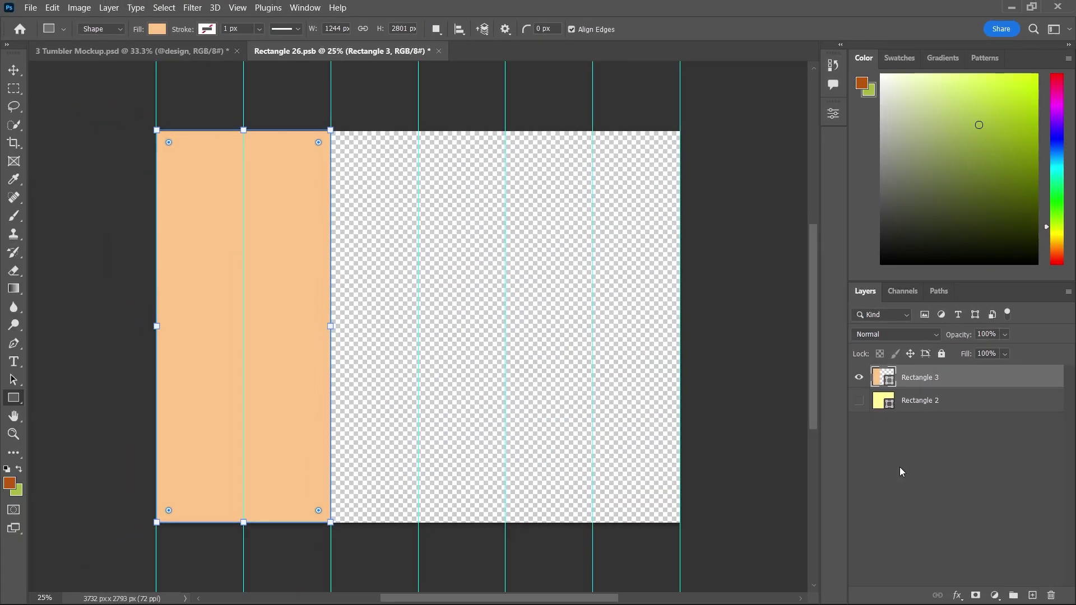
left_click(899, 471)
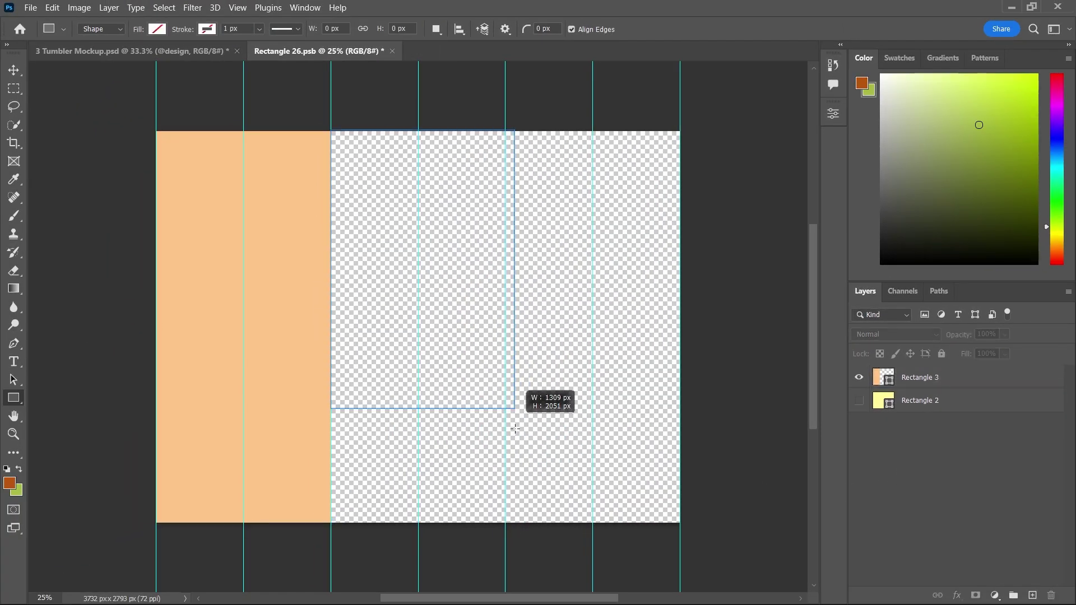
- Draw a pastel green rectangle over the middle two columns
left_click_drag(330, 131, 505, 523)
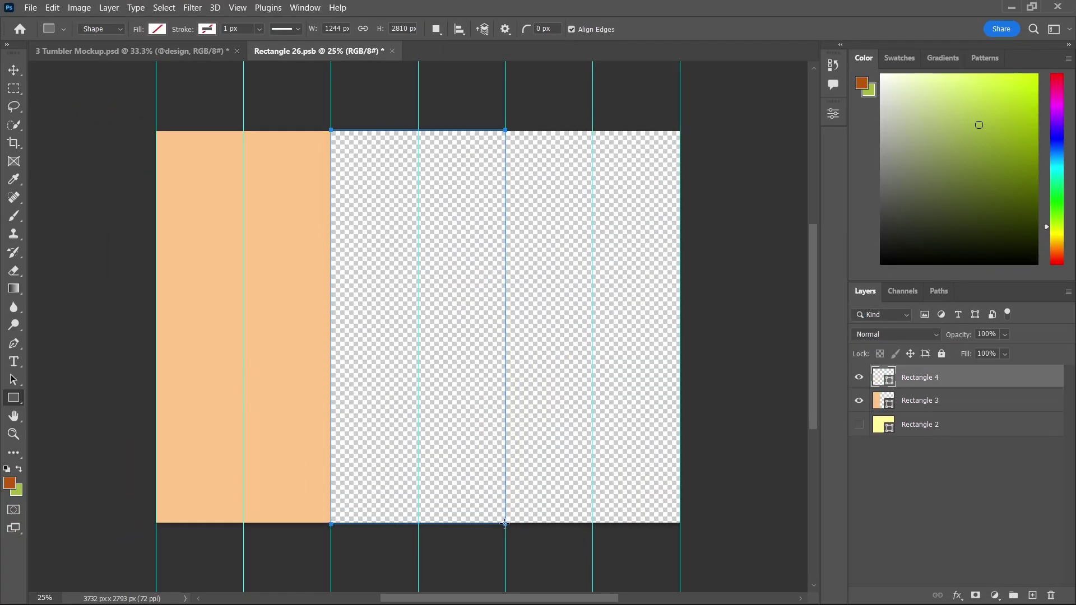
left_click(832, 113)
left_click(666, 247)
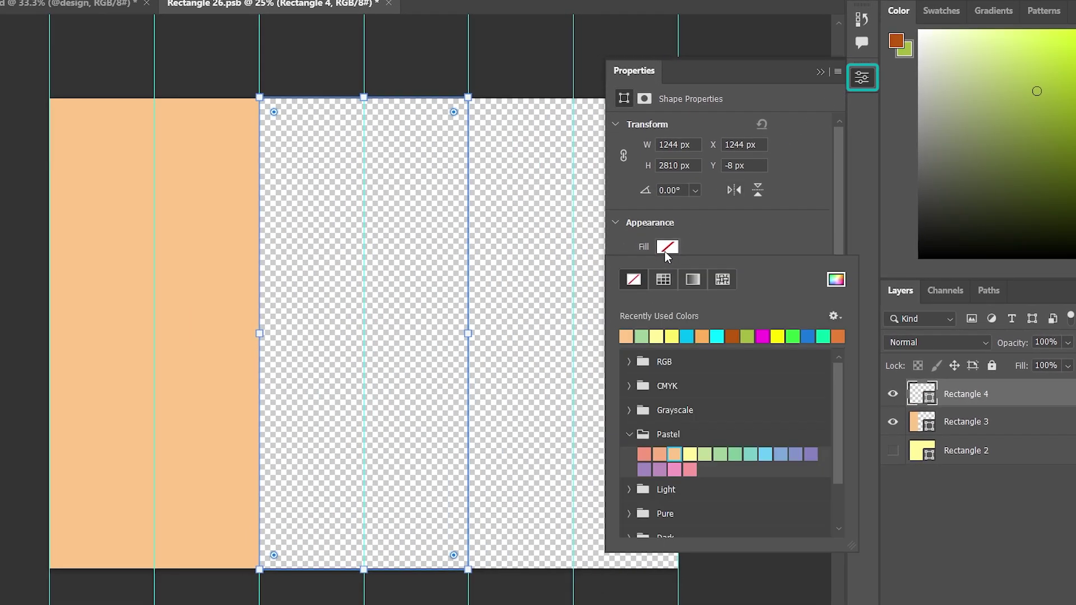
left_click(720, 452)
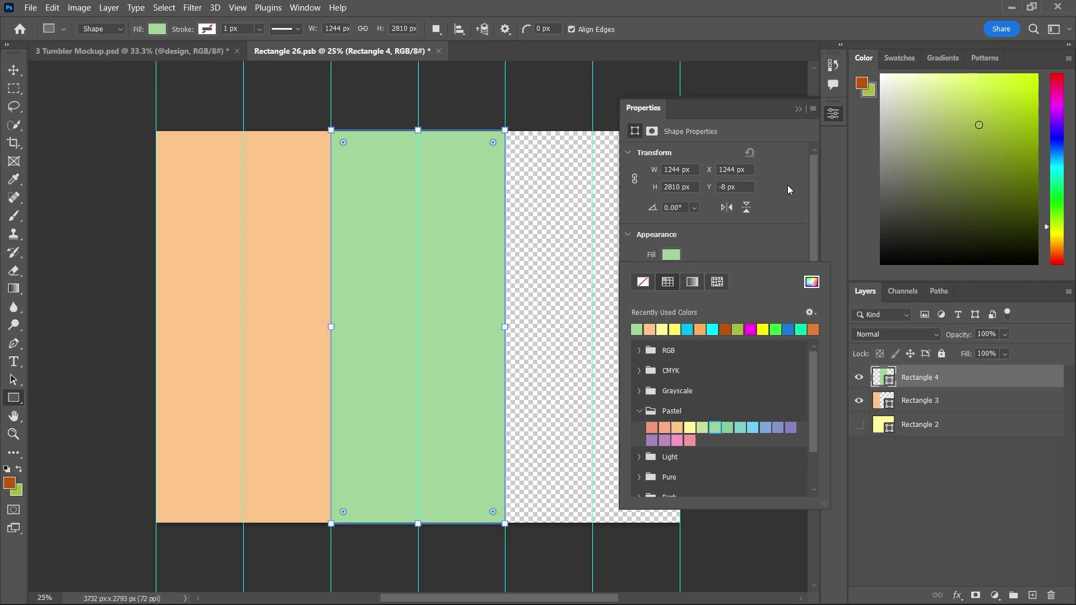
left_click(799, 108)
left_click(901, 495)
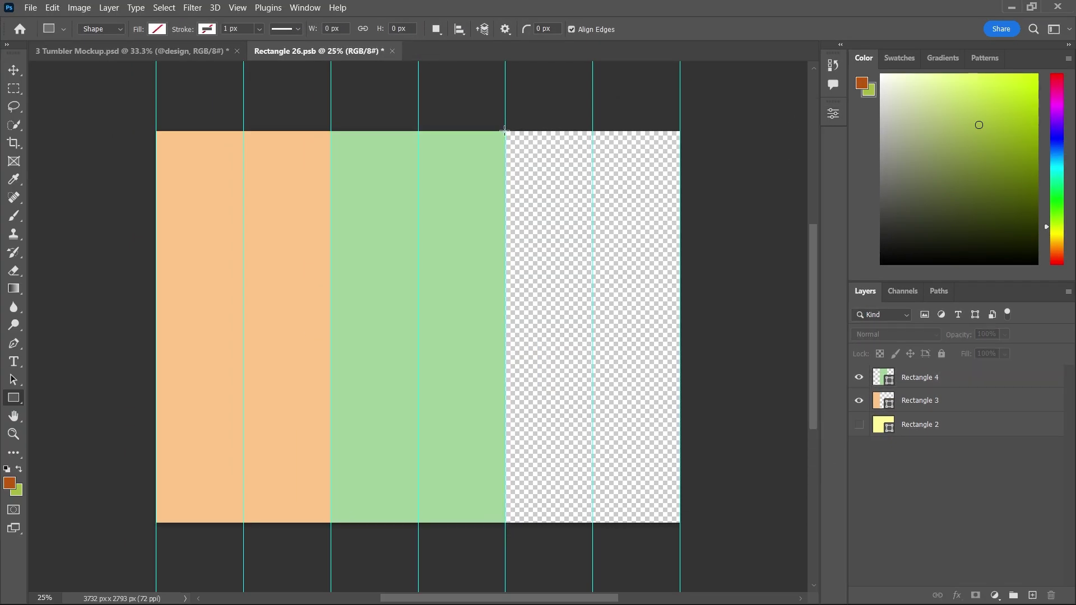
- Draw a pastel blue rectangle over the right two columns
left_click_drag(504, 130, 679, 522)
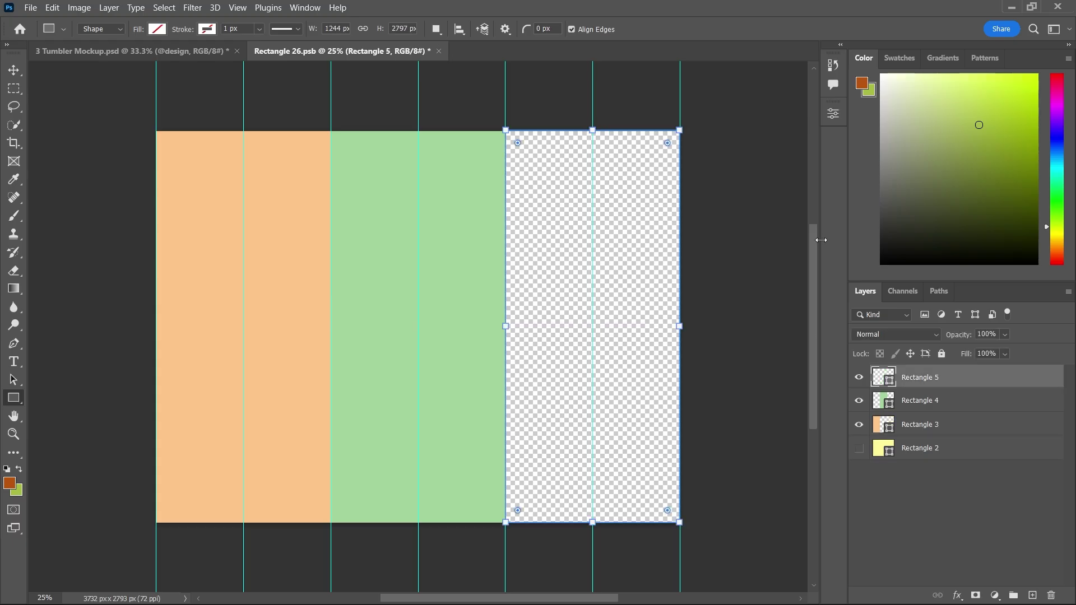
left_click(832, 112)
left_click(671, 253)
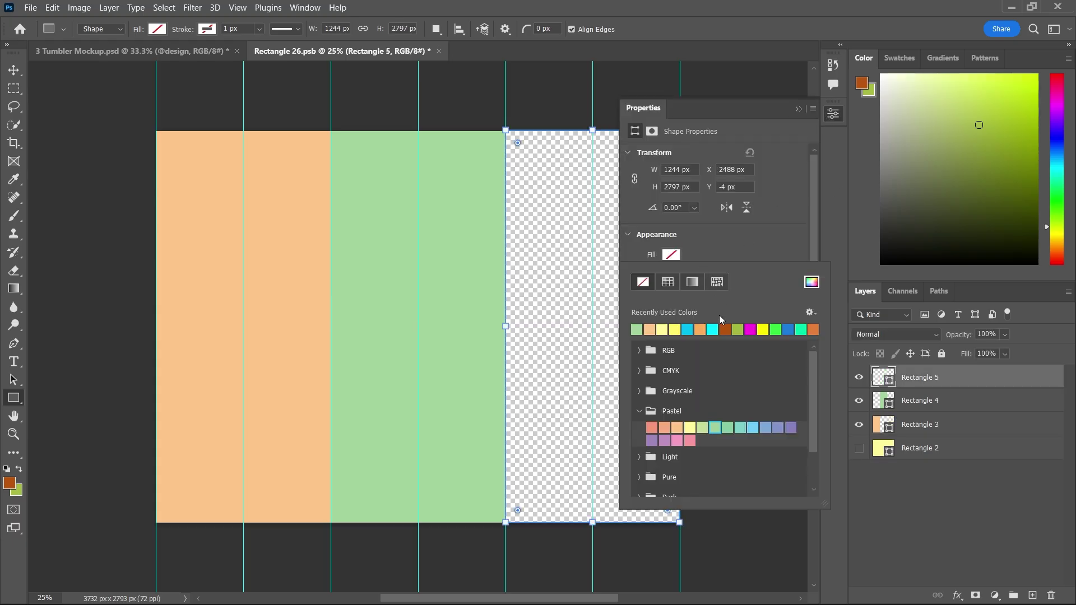
left_click(764, 427)
left_click(798, 109)
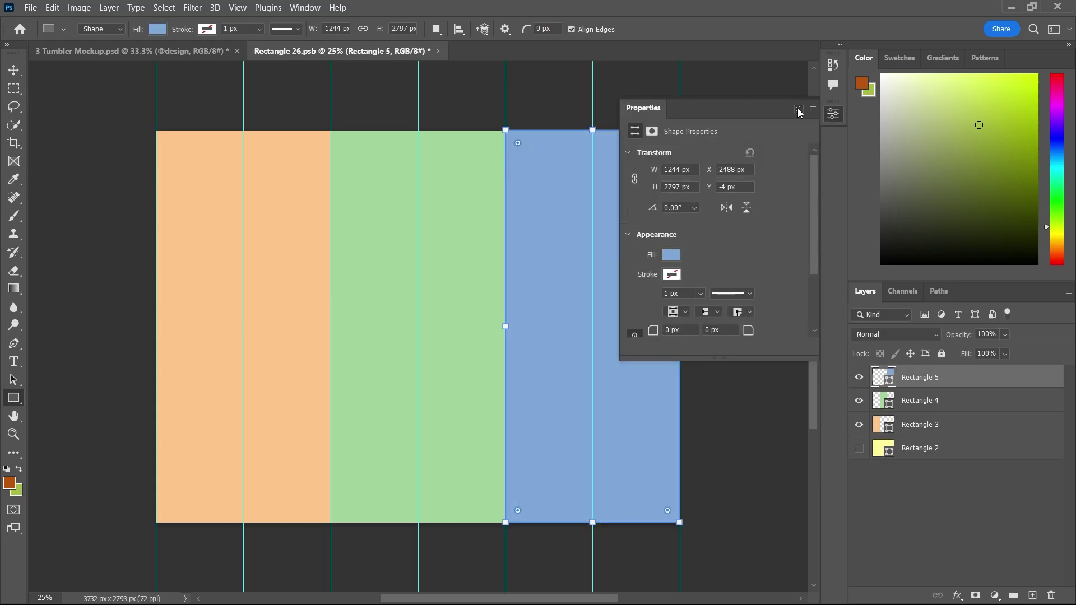
- Fill the second peach column with purple on a new layer
left_click(881, 487)
left_click(14, 88)
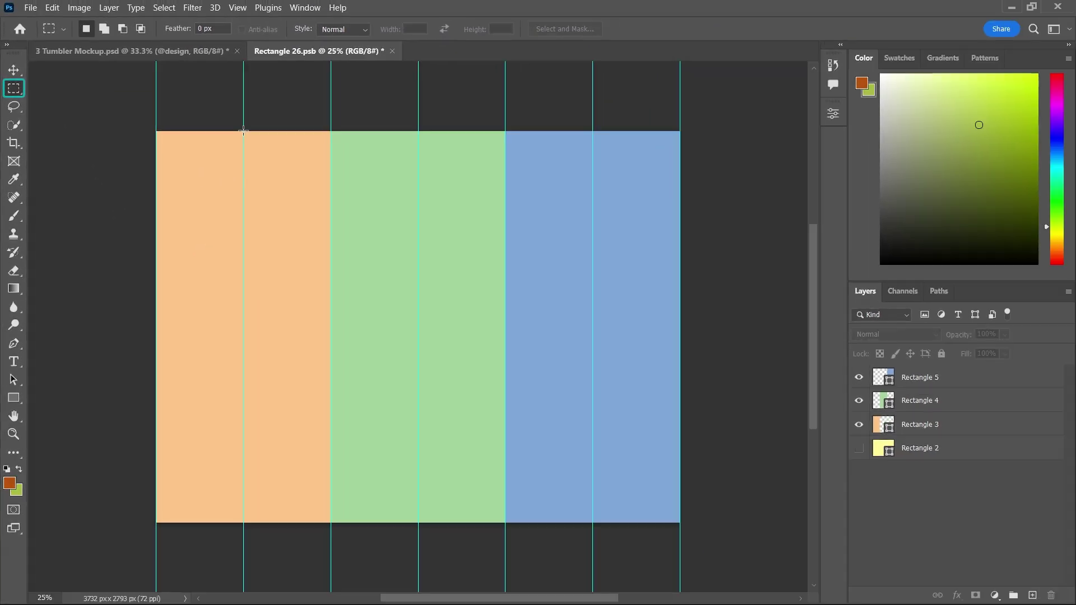
mouse_move(243, 131)
left_mouse_down()
mouse_move(336, 492)
mouse_move(331, 523)
left_mouse_up()
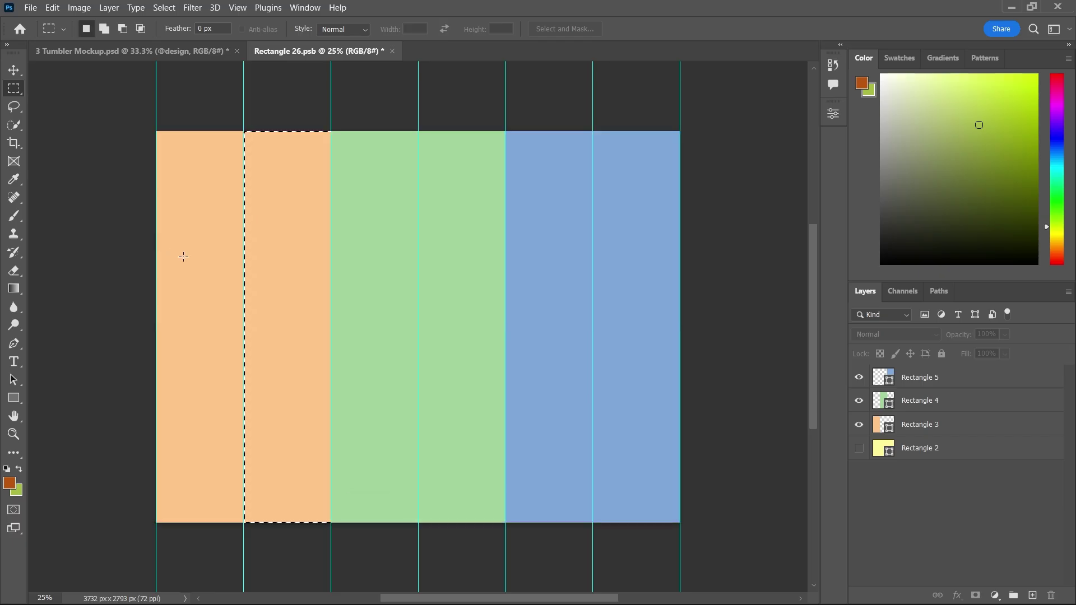
left_click(1031, 595)
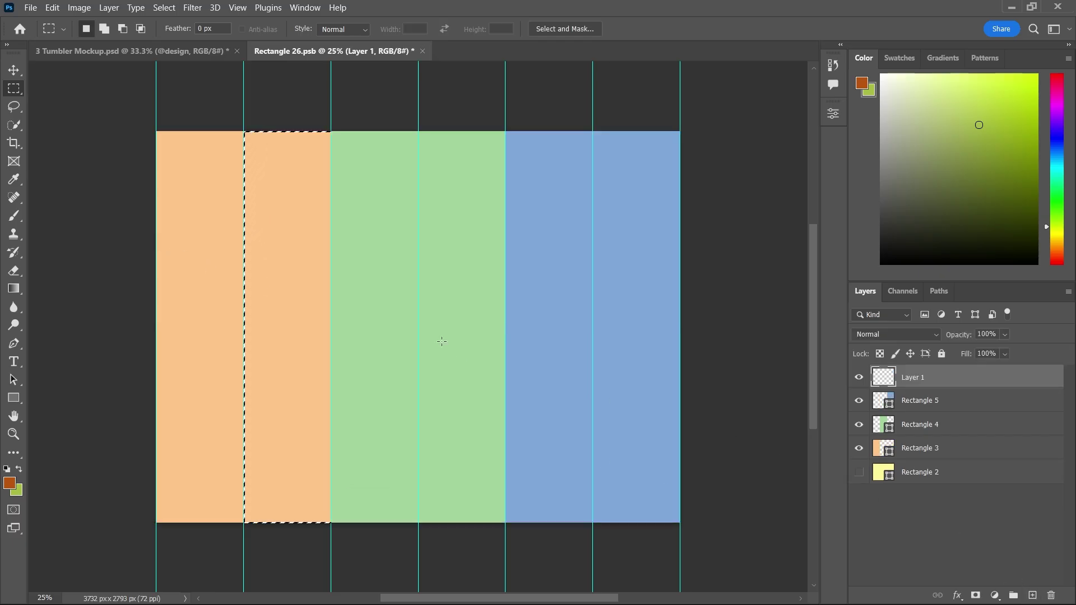
right_click(306, 245)
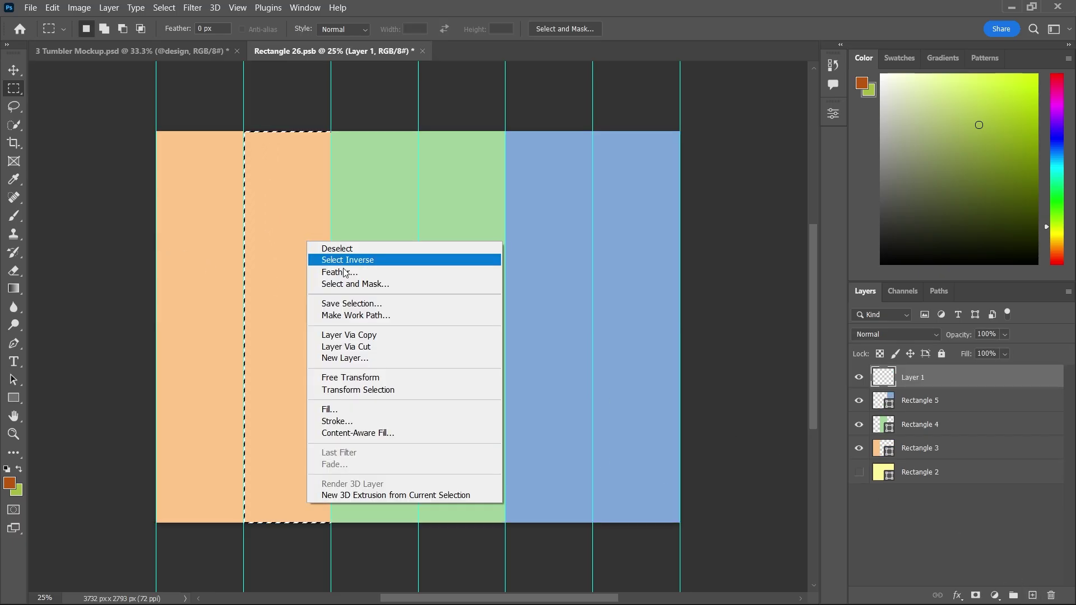
left_click(356, 411)
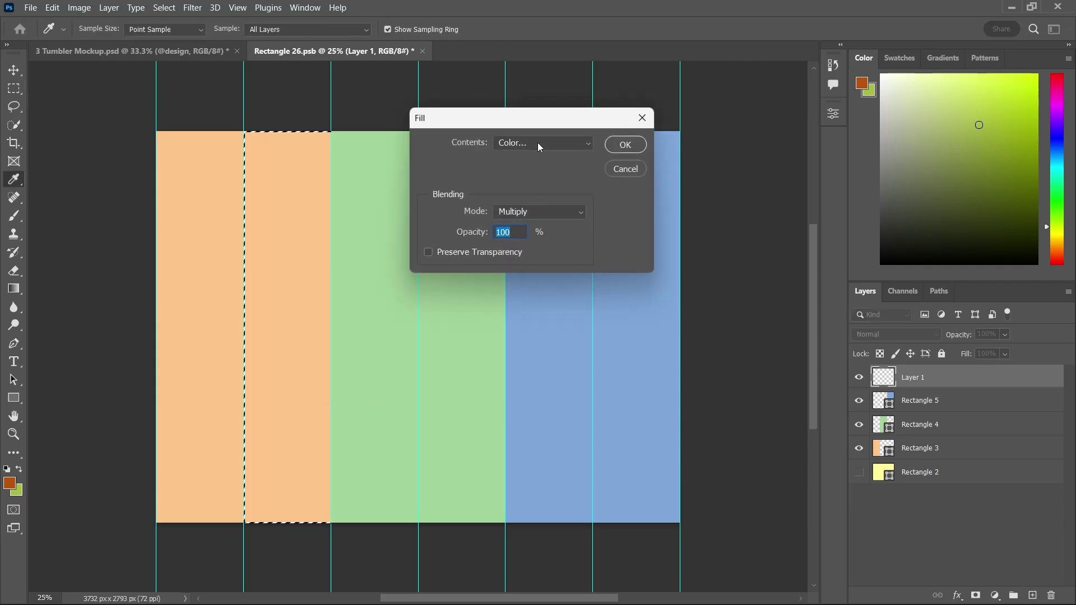
left_click(537, 142)
left_click(530, 176)
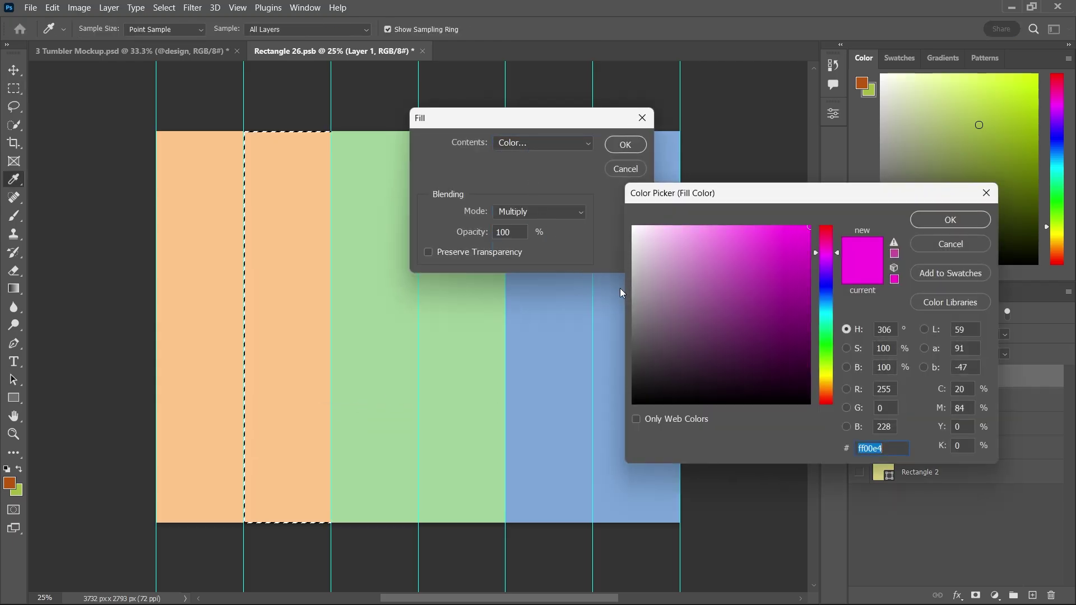
left_click_drag(707, 307, 735, 234)
left_click(950, 219)
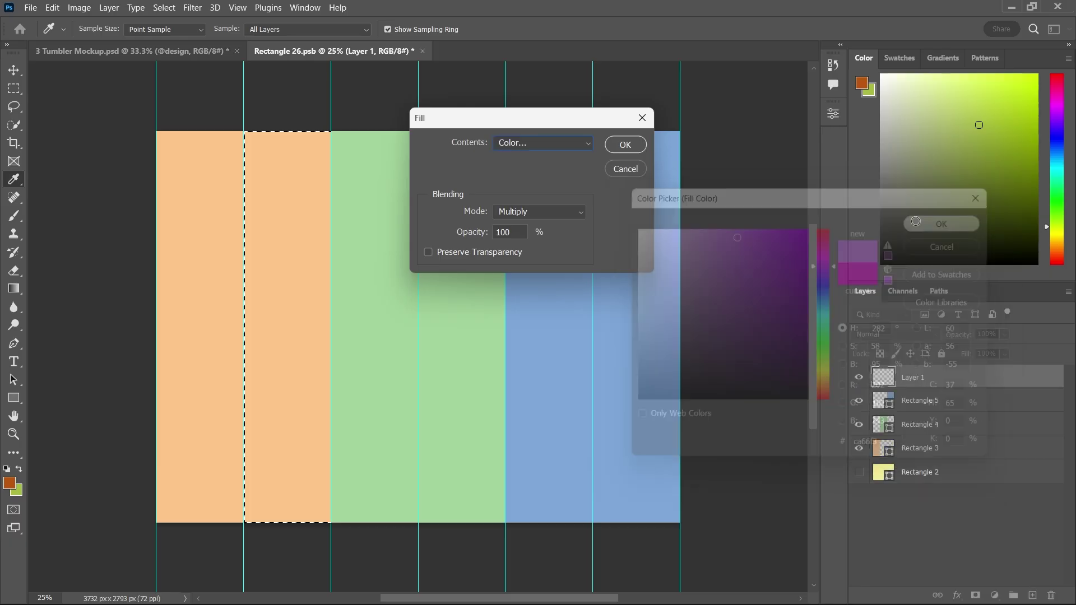
left_click(624, 144)
- Fill the second column of the green area with bright green
left_click_drag(418, 131, 507, 515)
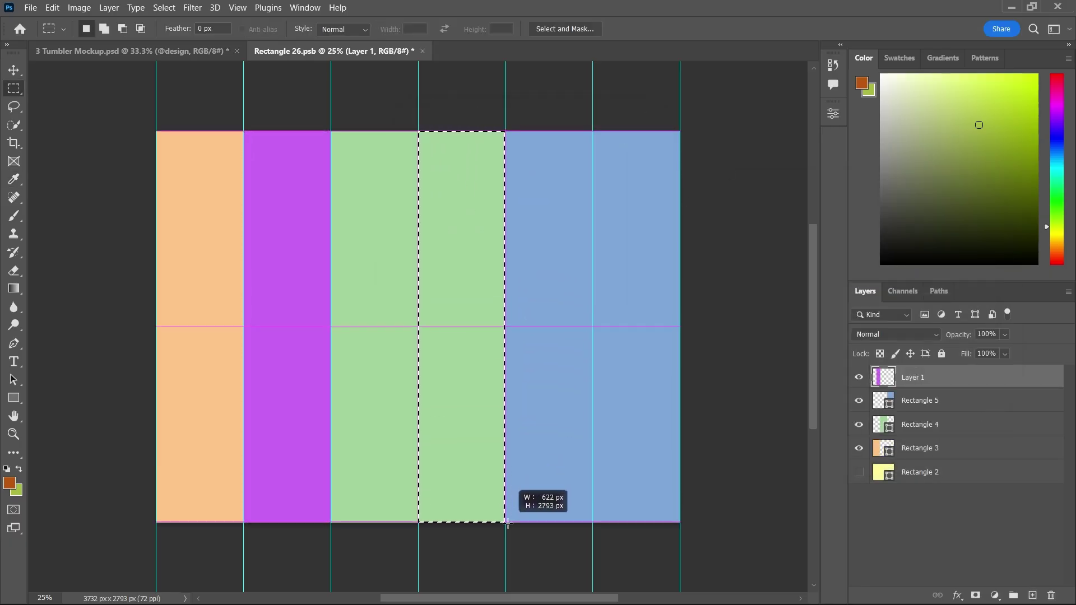
left_click_drag(507, 514, 507, 523)
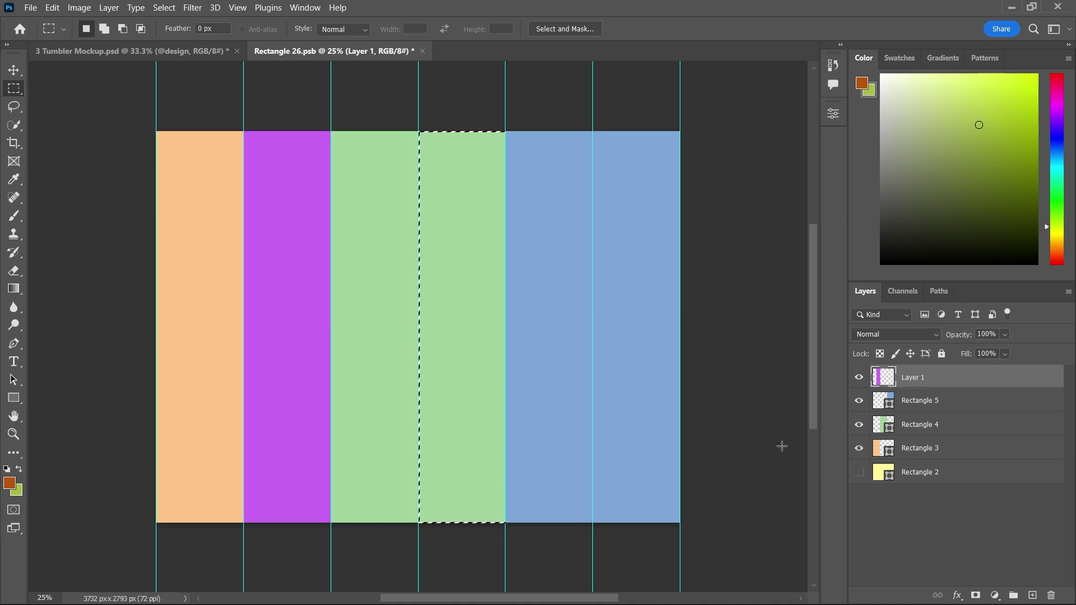
right_click(473, 284)
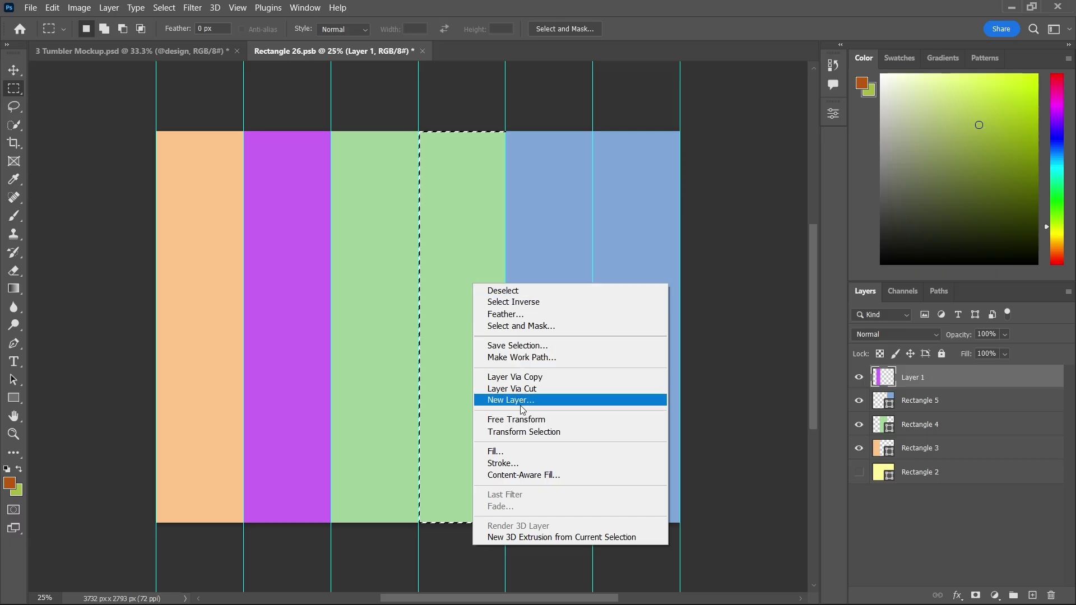
left_click(496, 451)
left_click(542, 142)
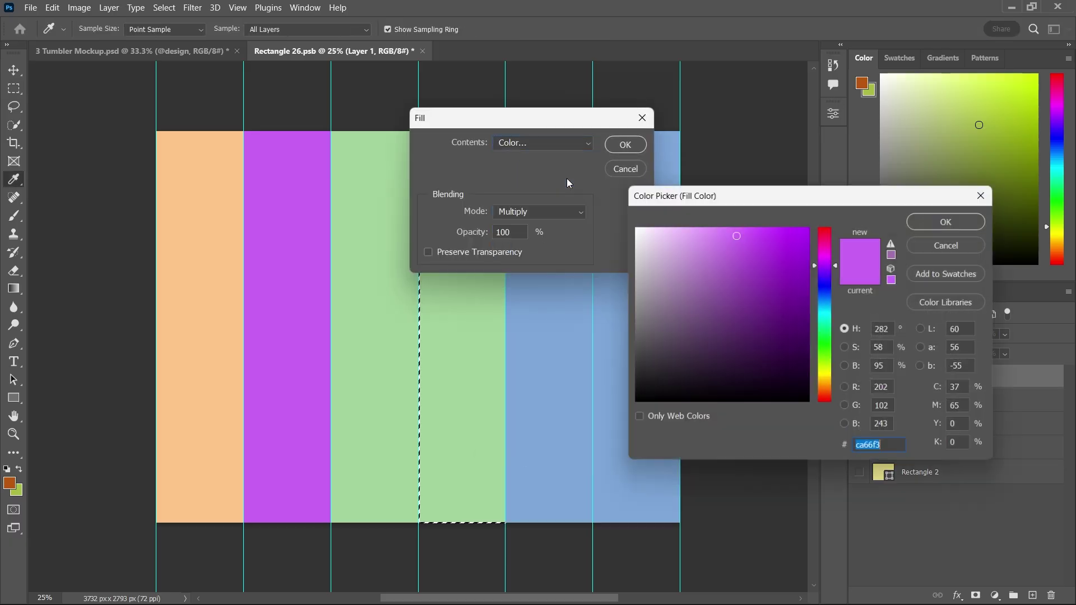
left_click(822, 339)
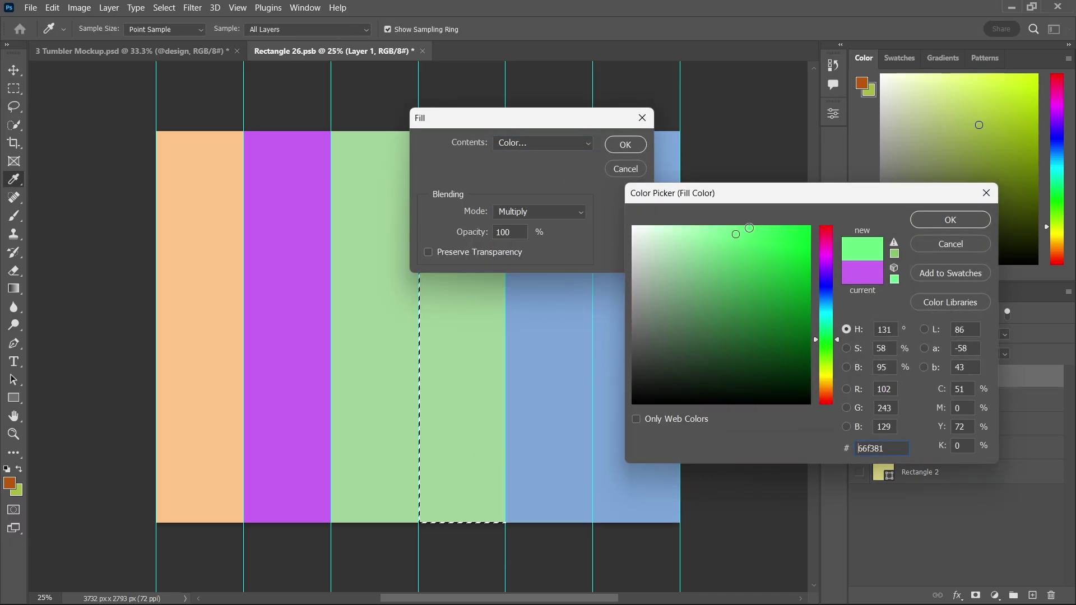
left_click(950, 219)
left_click(630, 145)
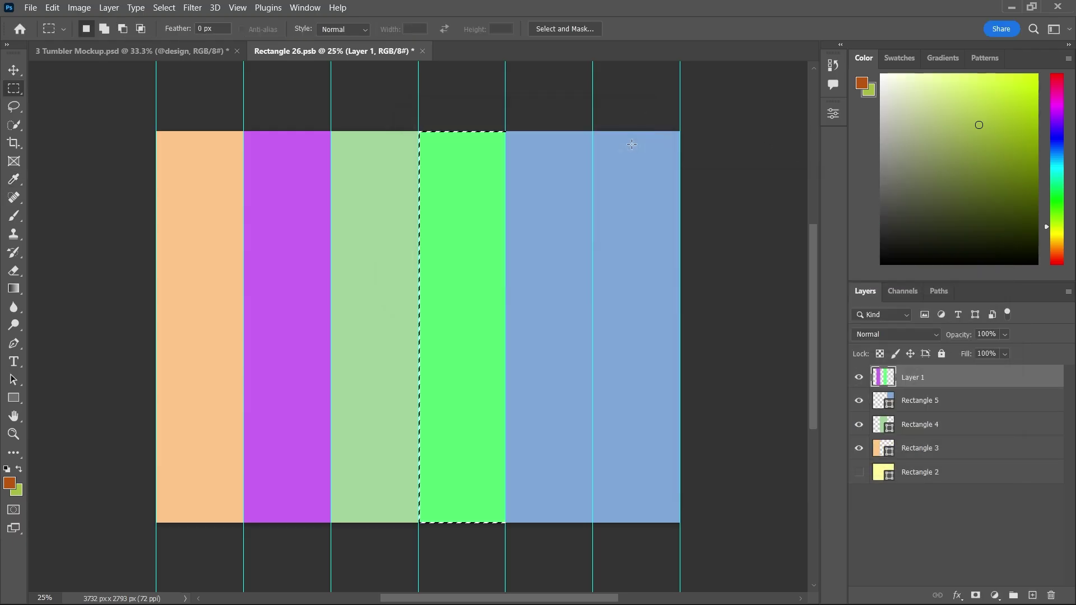
- Fill the rightmost column with a darker blue
left_click_drag(594, 132, 679, 522)
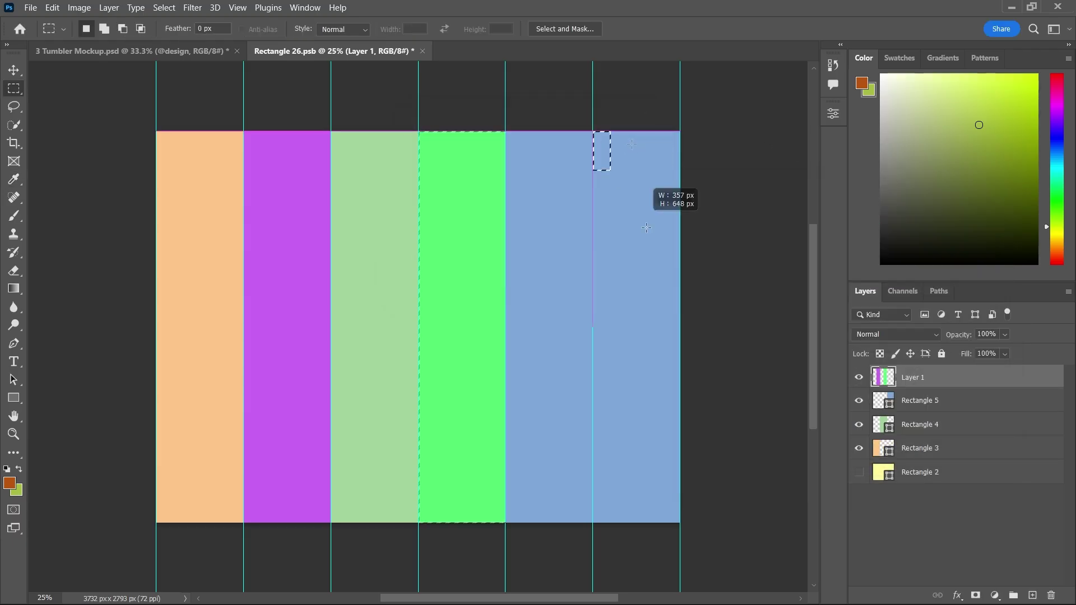
right_click(641, 376)
left_click(673, 468)
left_click(542, 142)
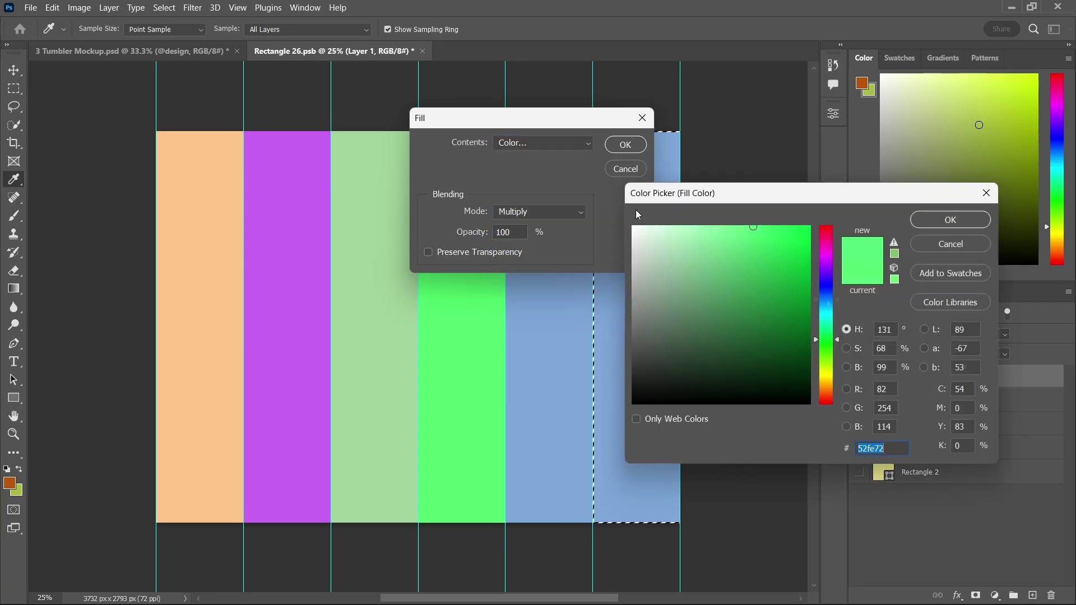
left_click(605, 319)
left_click(949, 219)
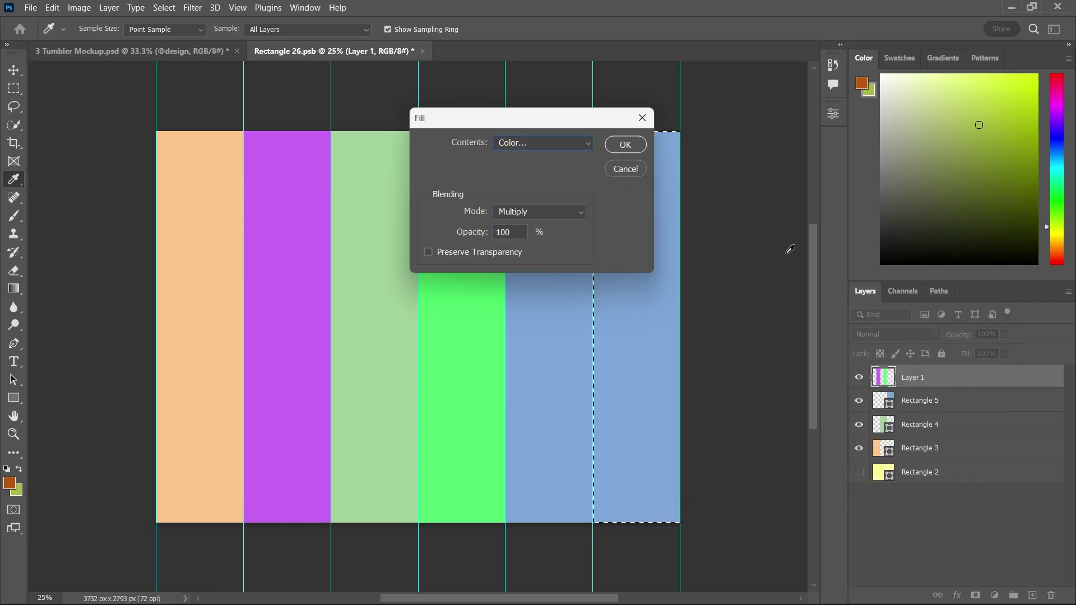
left_click(622, 145)
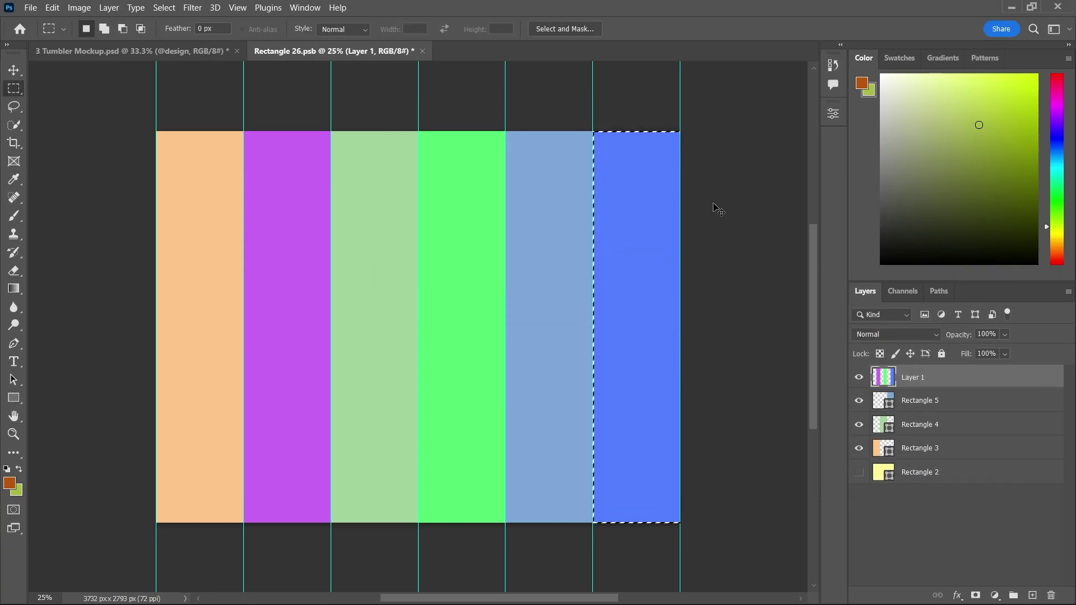
- Deselect, save the smart object, and close it back to the mockup
key("ctrl+d")
key("ctrl+s")
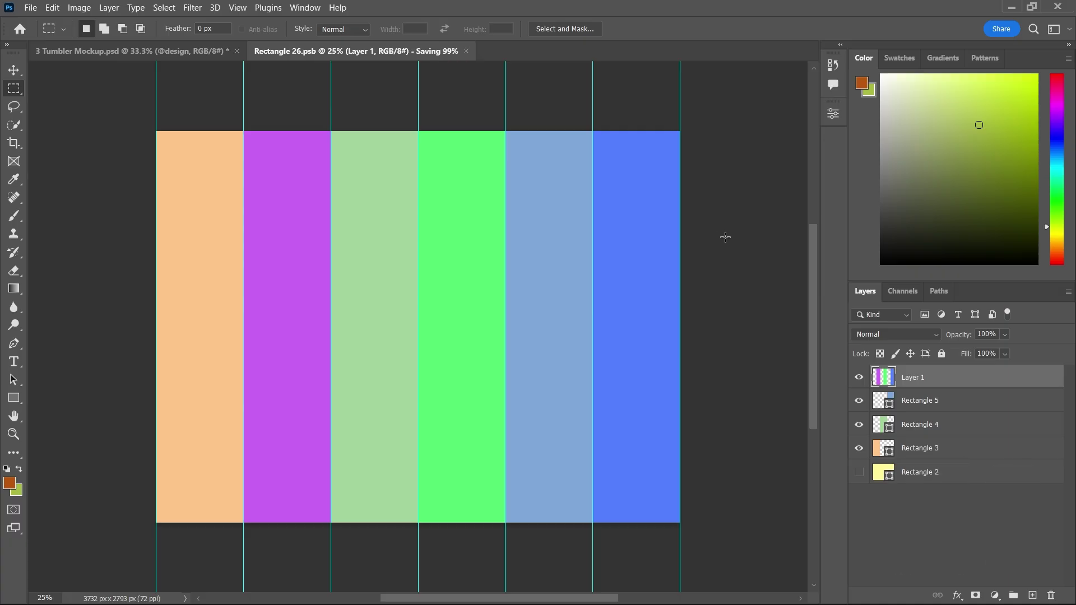
key("ctrl+w")
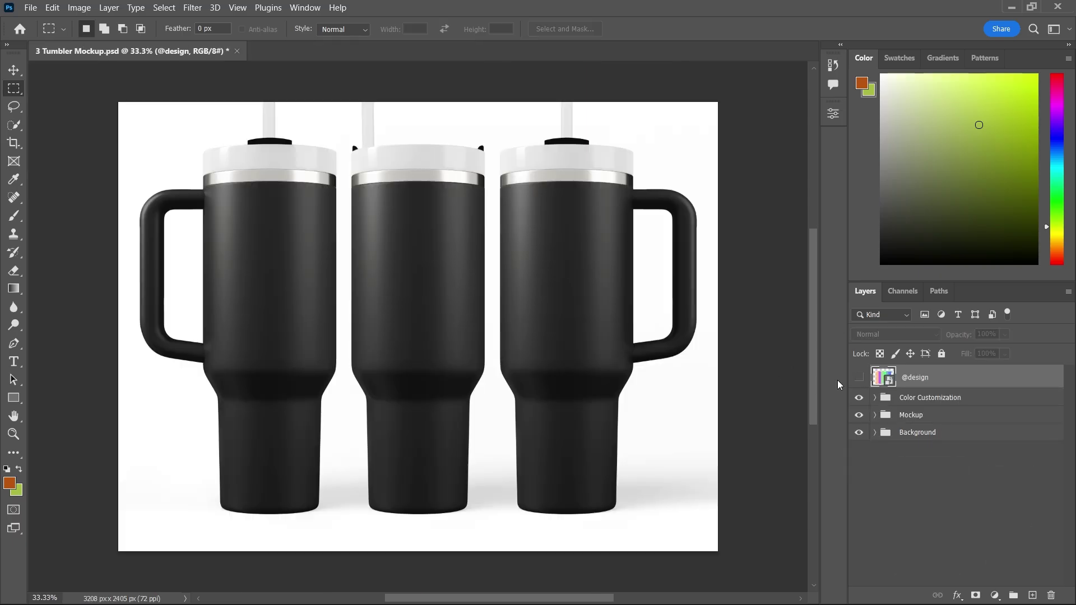
left_click(858, 381)
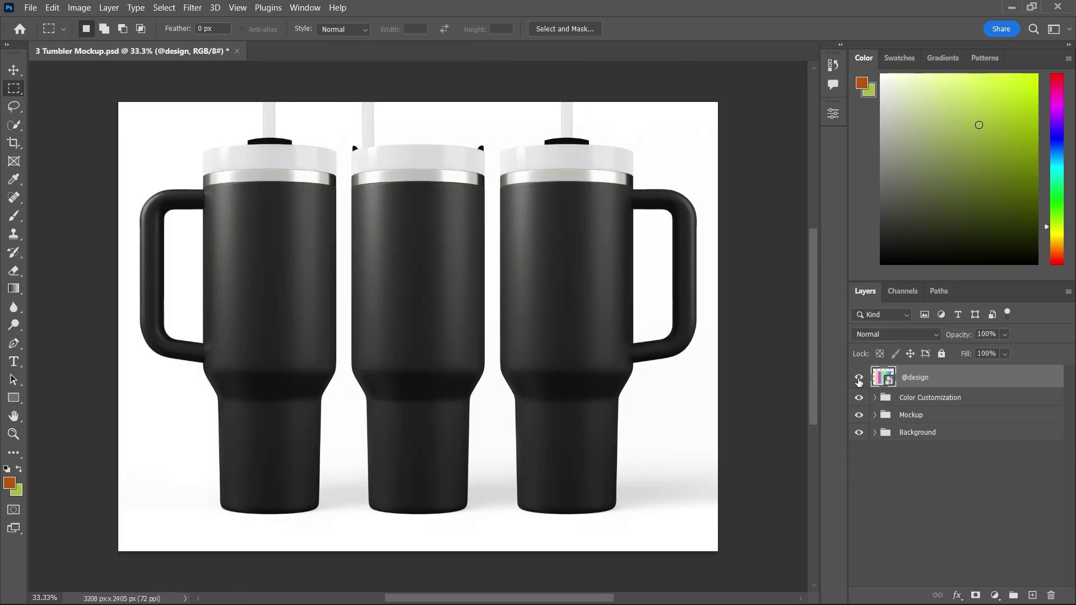
left_click(884, 464)
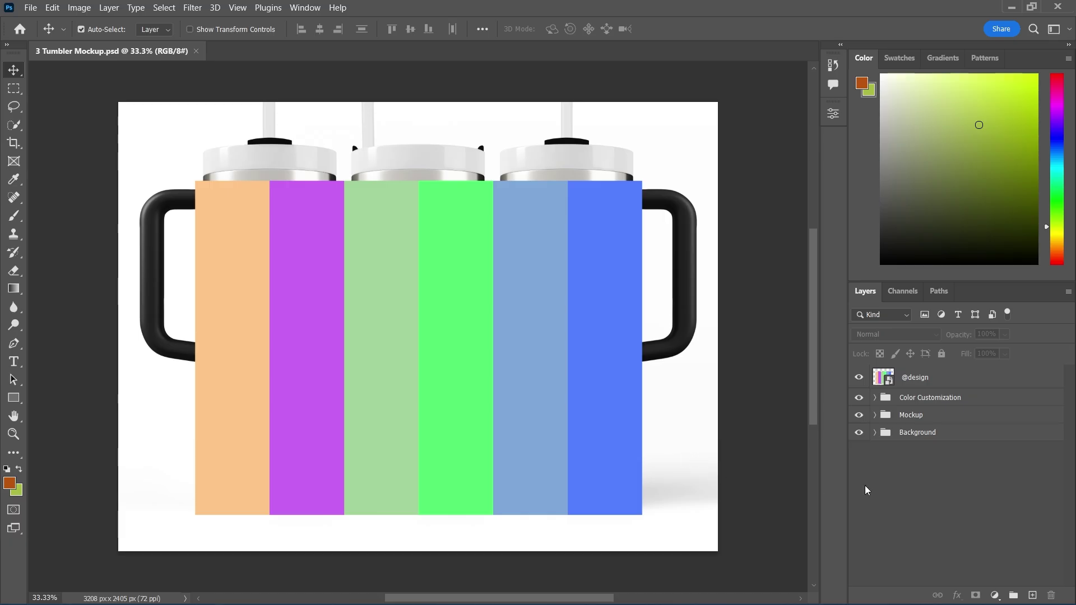
left_click(974, 381)
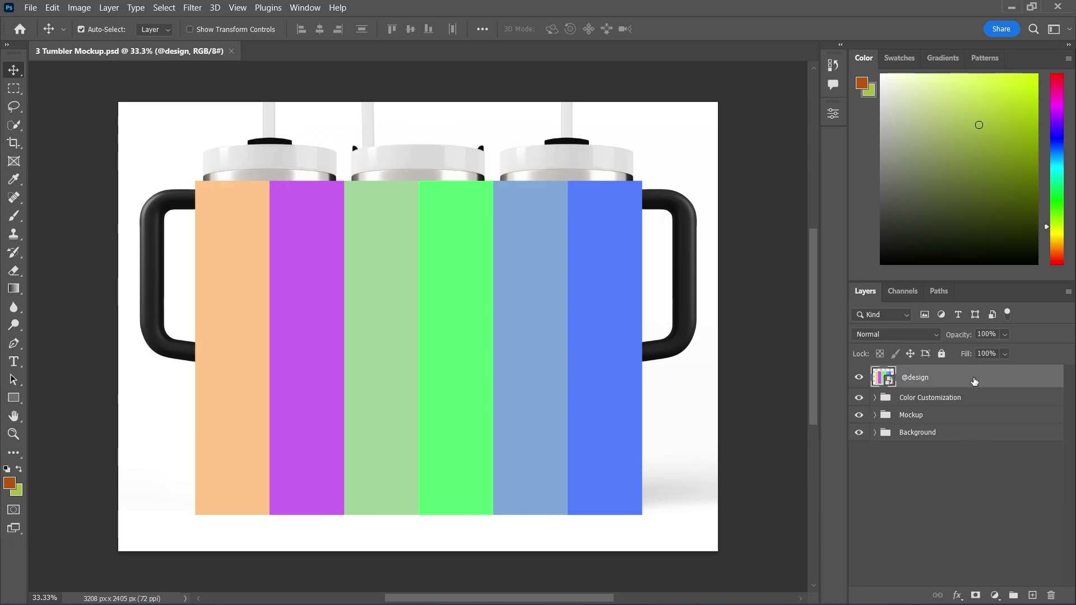
key("ctrl+j")
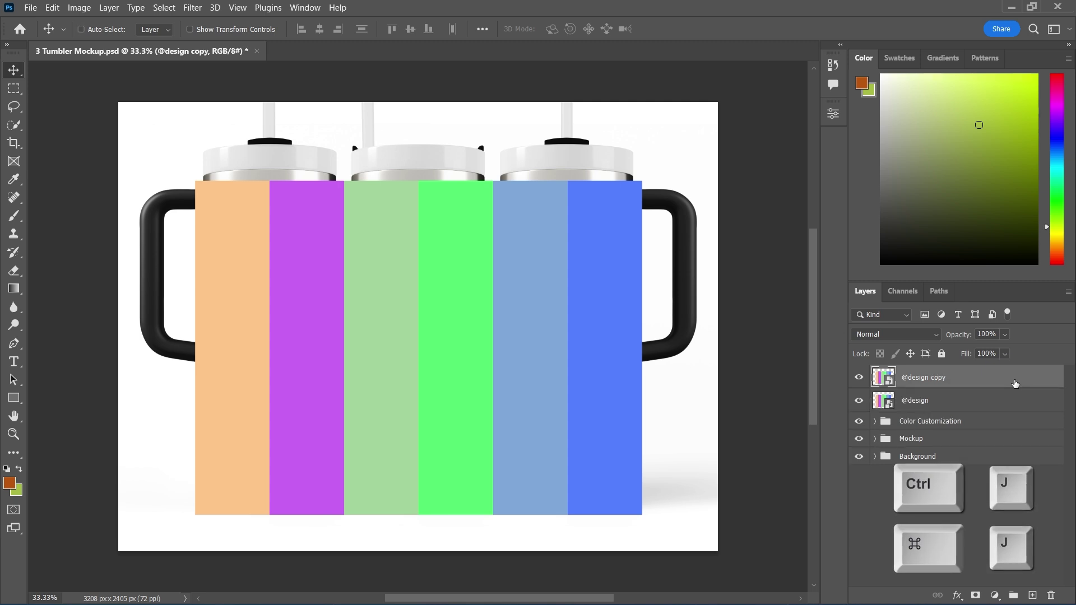
key("ctrl+j")
key("ctrl+j")
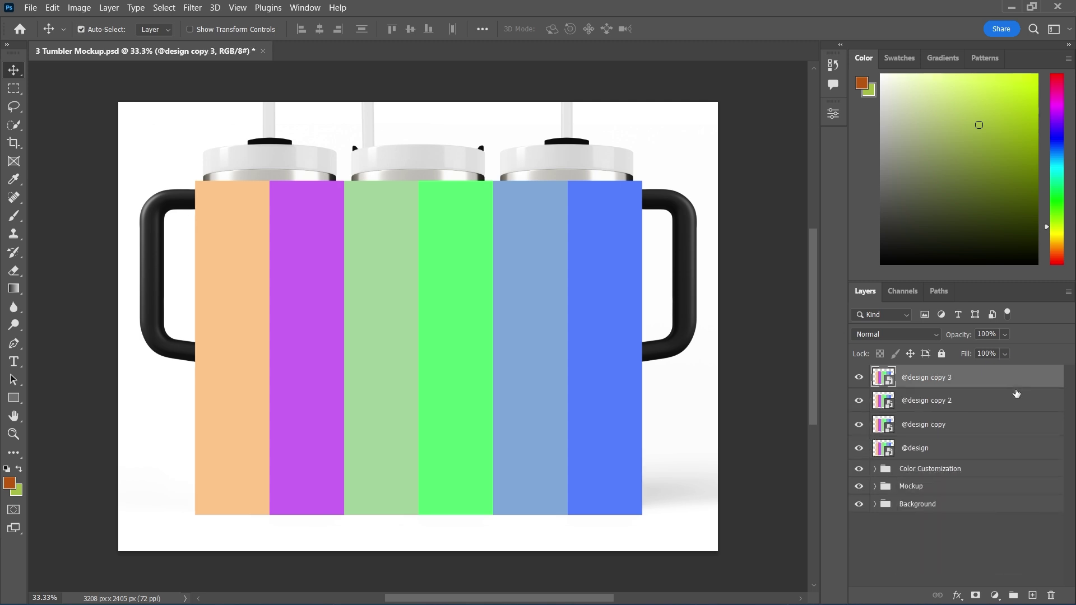
left_click(988, 539)
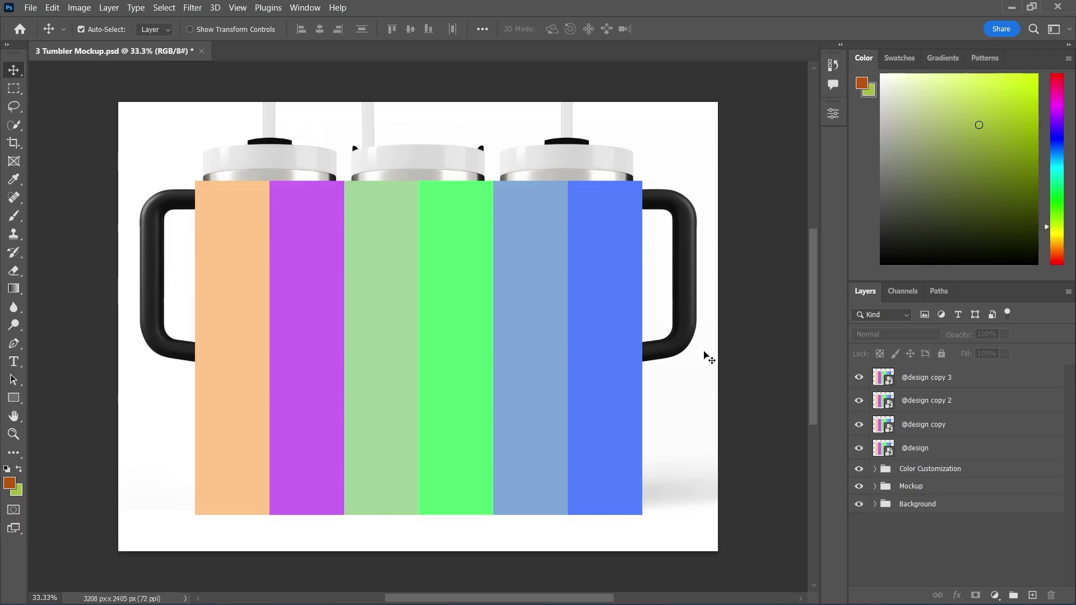
- Replace the smart object's stripes with the Abs012 pattern, scaled to fit, and save
double_click(888, 453)
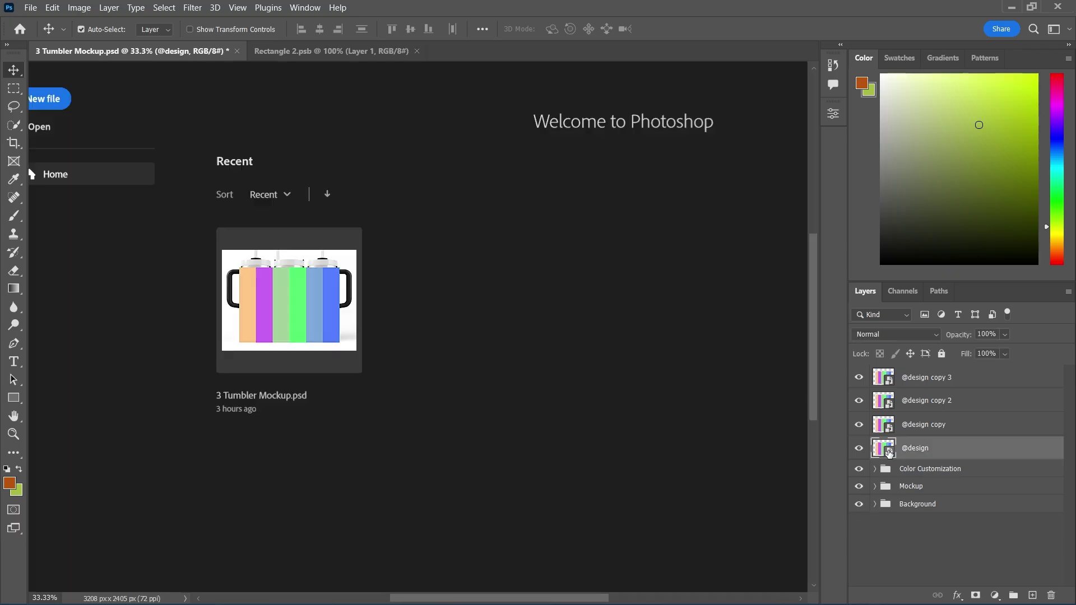
left_click(859, 377)
key("alt+Tab")
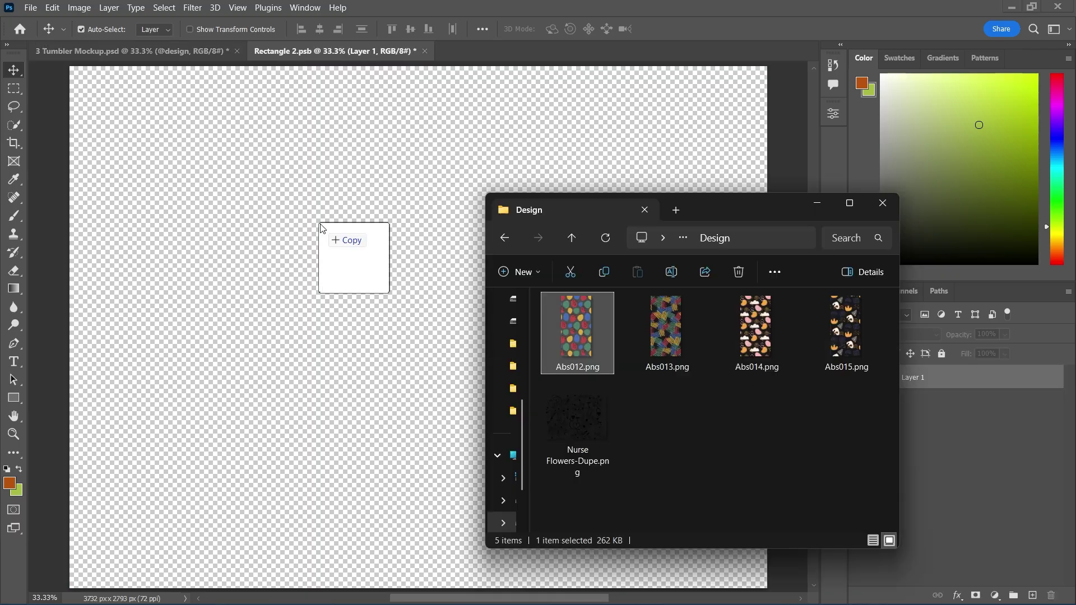
left_click_drag(576, 330, 342, 204)
left_click_drag(417, 126, 423, 91)
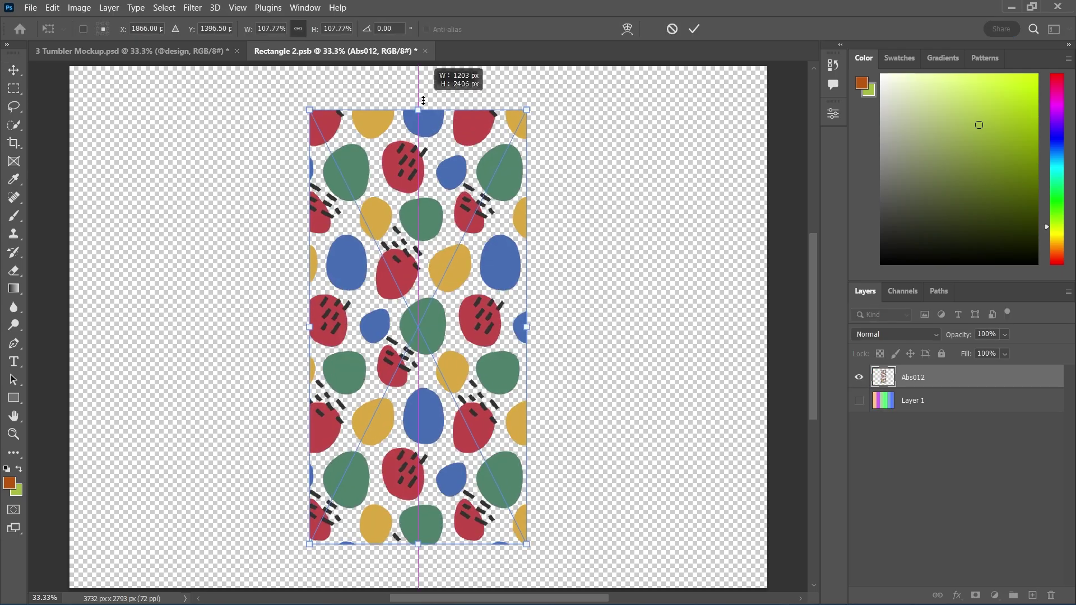
left_click(701, 32)
key("ctrl+s")
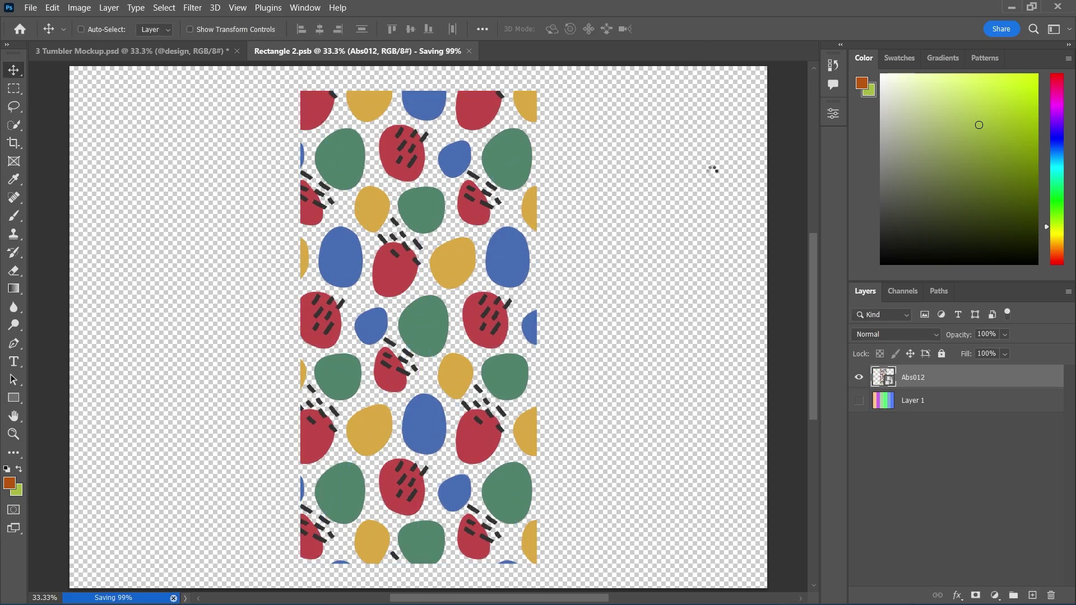
key("ctrl+w")
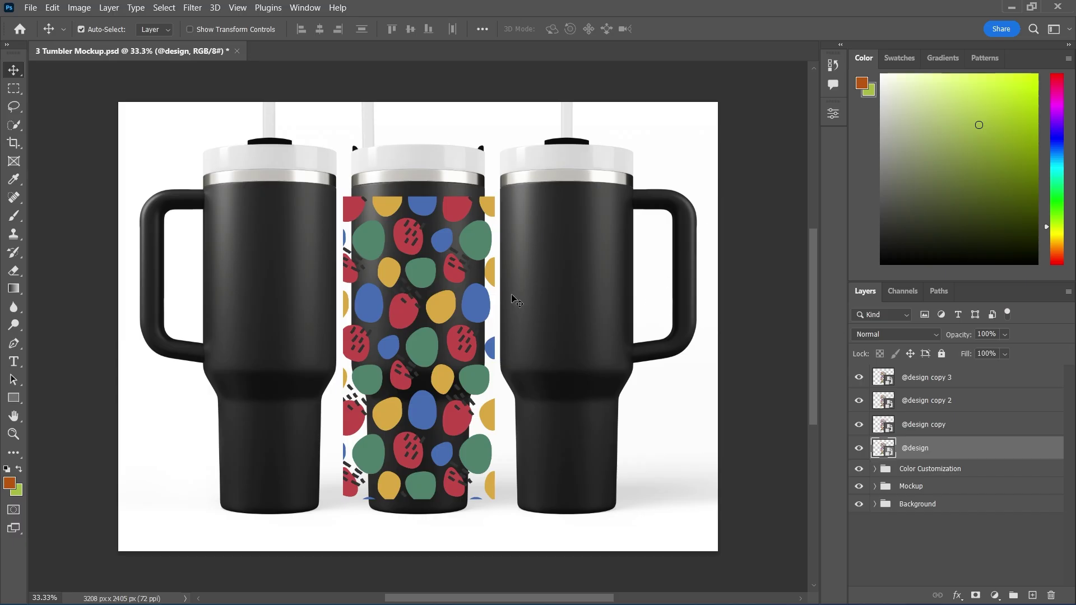
- Move the pattern copies over the left, upper-left and right tumblers
left_click_drag(478, 303, 259, 202)
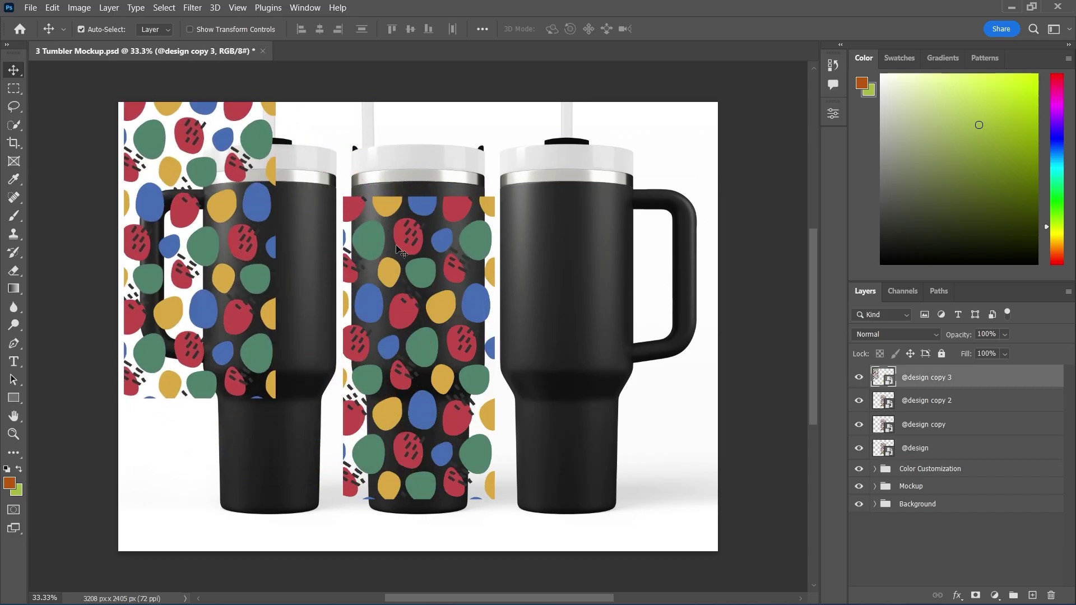
left_click_drag(382, 241, 301, 303)
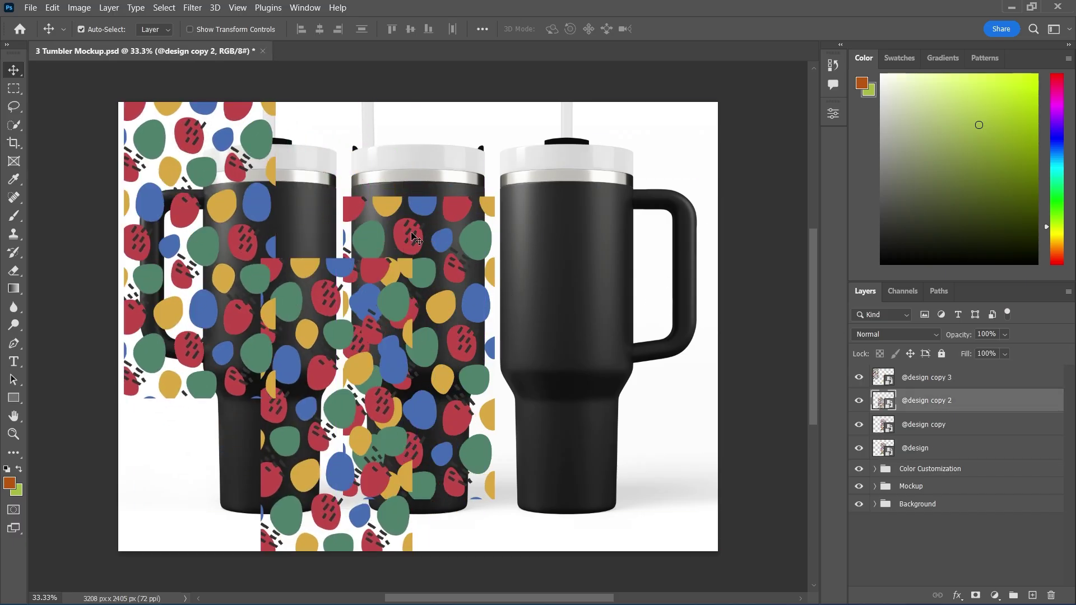
mouse_move(413, 238)
left_mouse_down()
mouse_move(503, 241)
mouse_move(535, 161)
left_mouse_up()
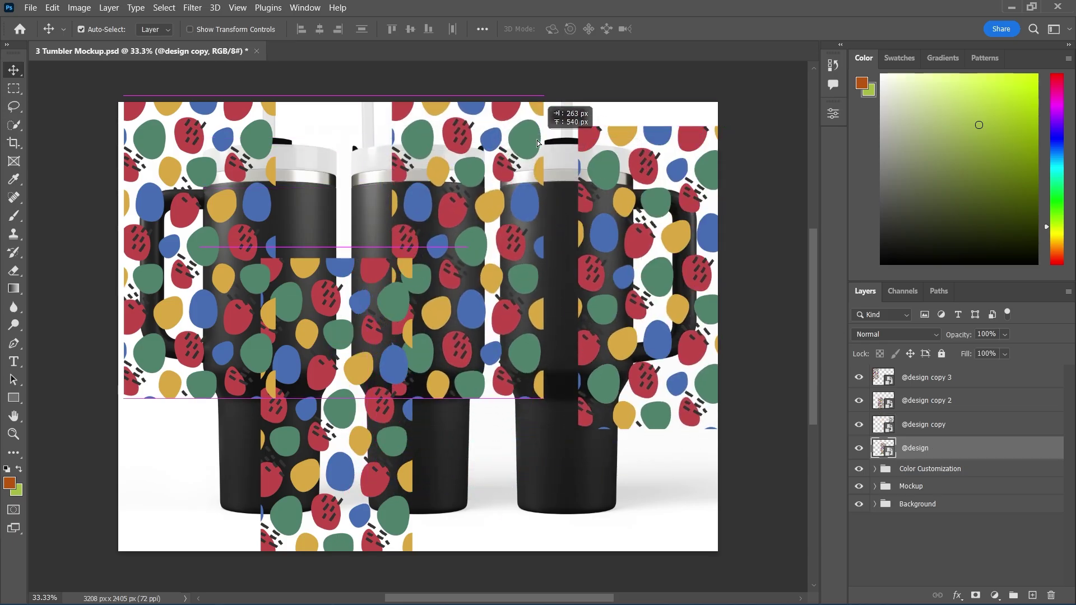
left_click_drag(535, 161, 542, 158)
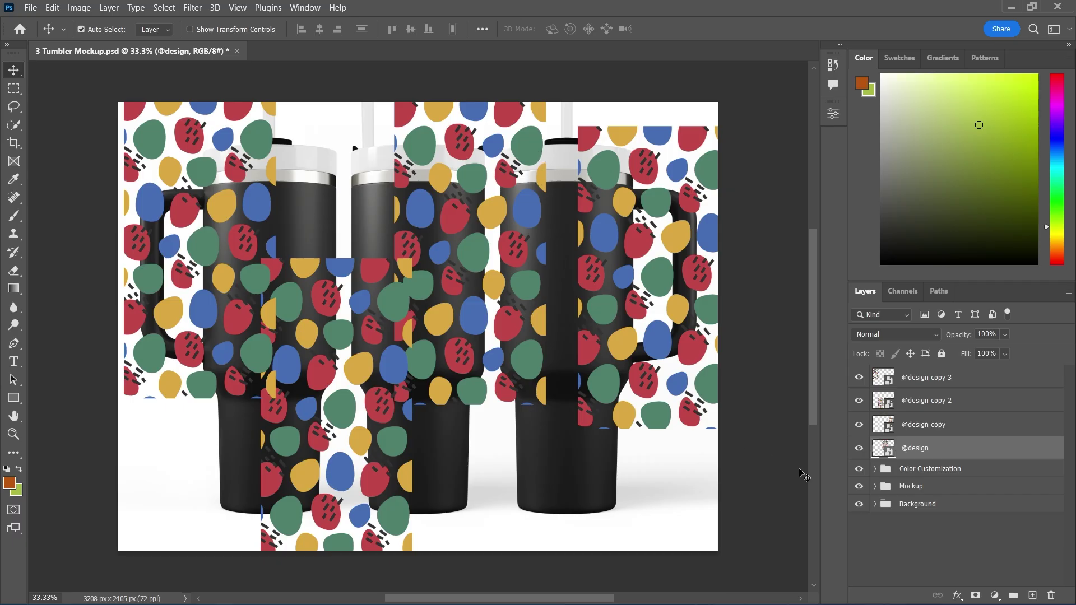
left_click(932, 544)
double_click(883, 447)
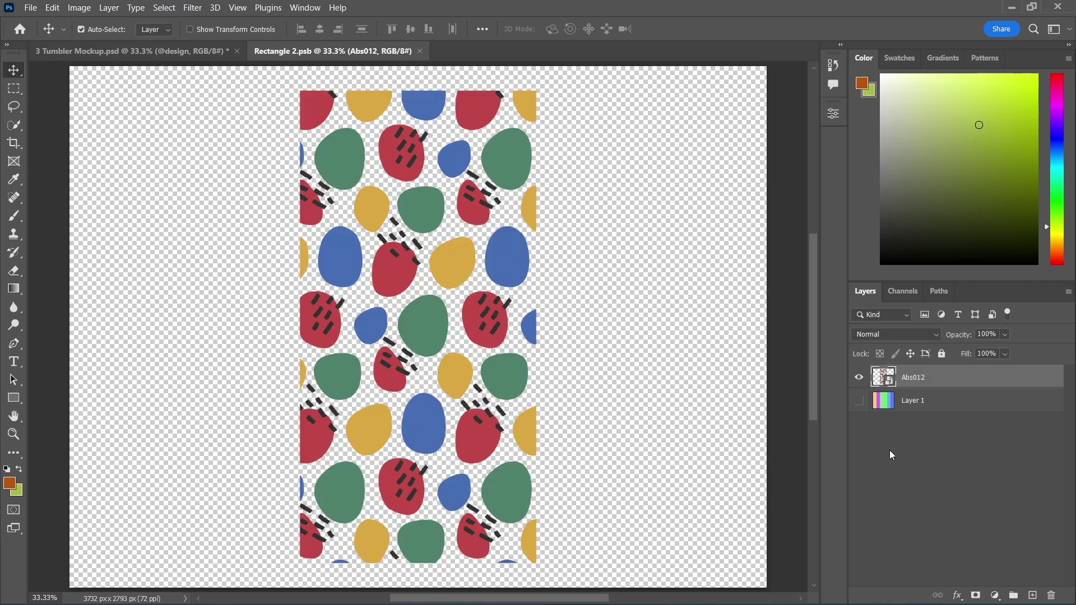
left_click(994, 595)
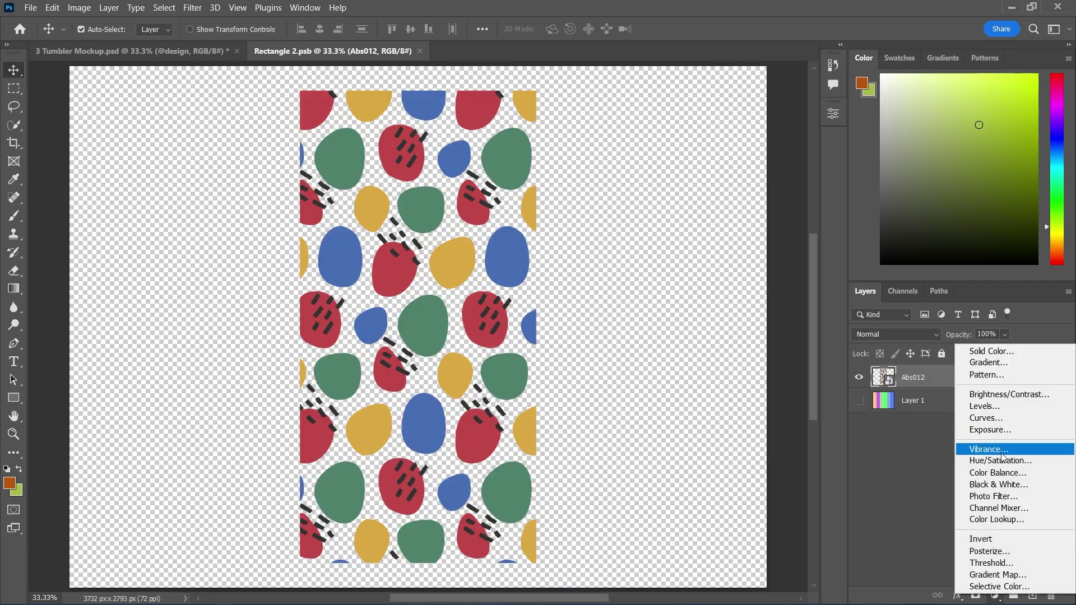
left_click(1000, 461)
left_click_drag(741, 203, 771, 203)
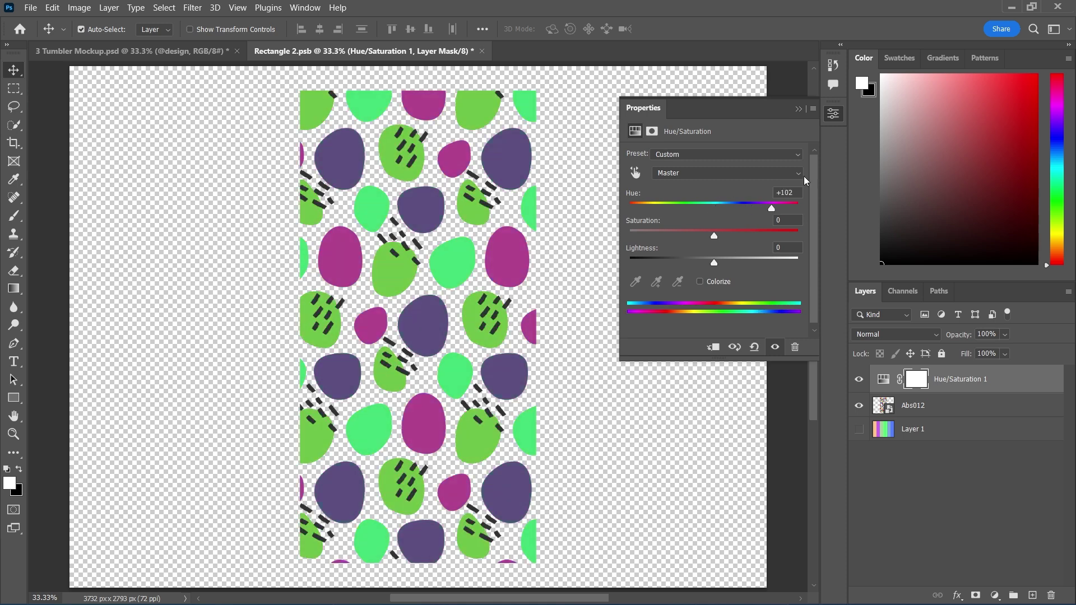
left_click(798, 110)
- Save and close the smart object, then shift a pattern copy about 30 px right
left_click(30, 7)
left_click(51, 157)
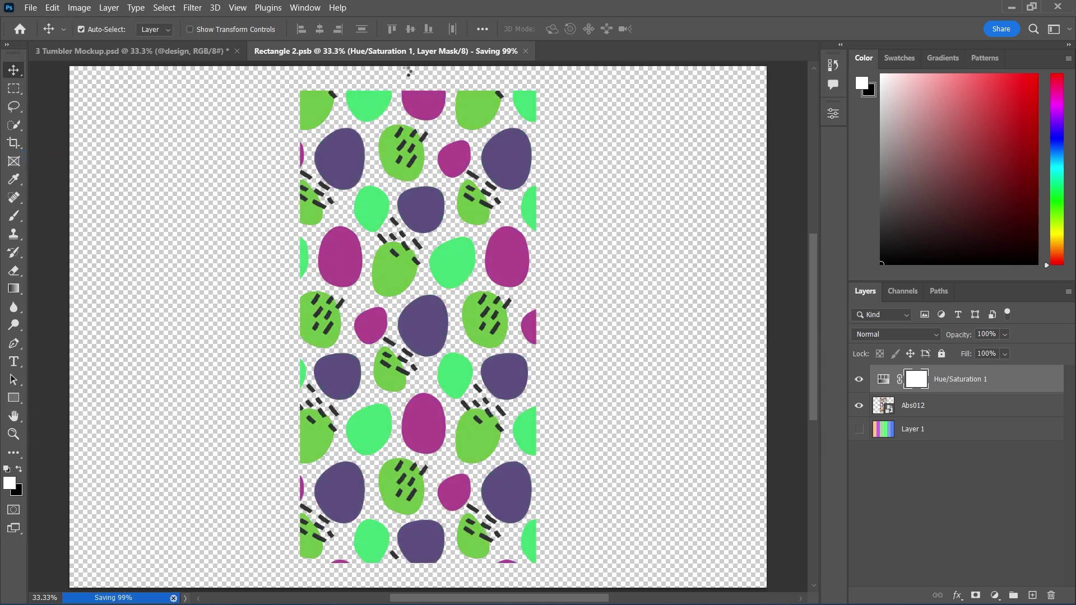
left_click(476, 51)
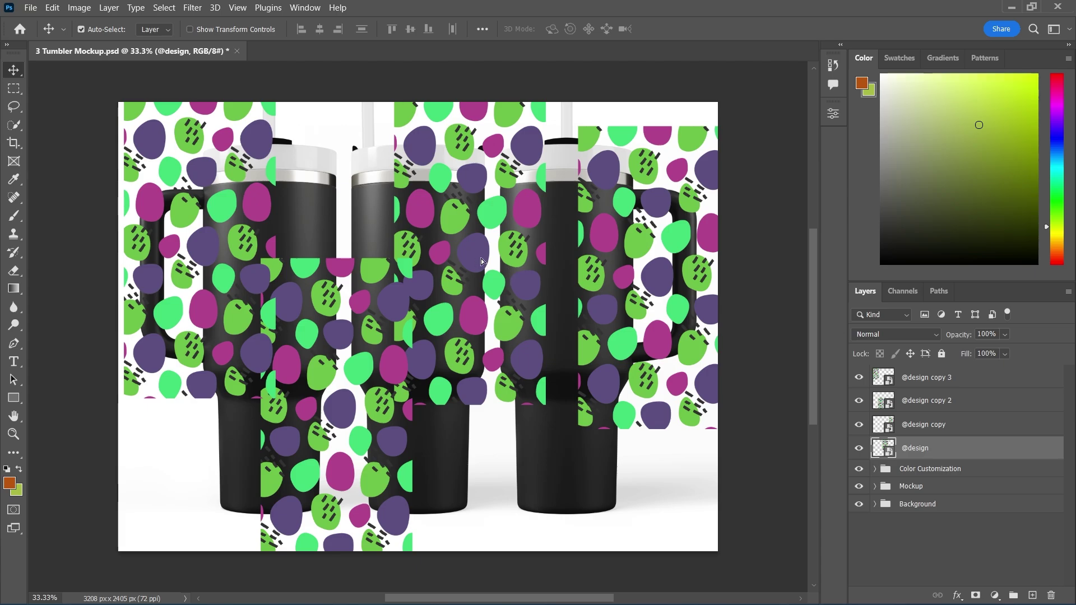
left_click_drag(469, 281, 493, 277)
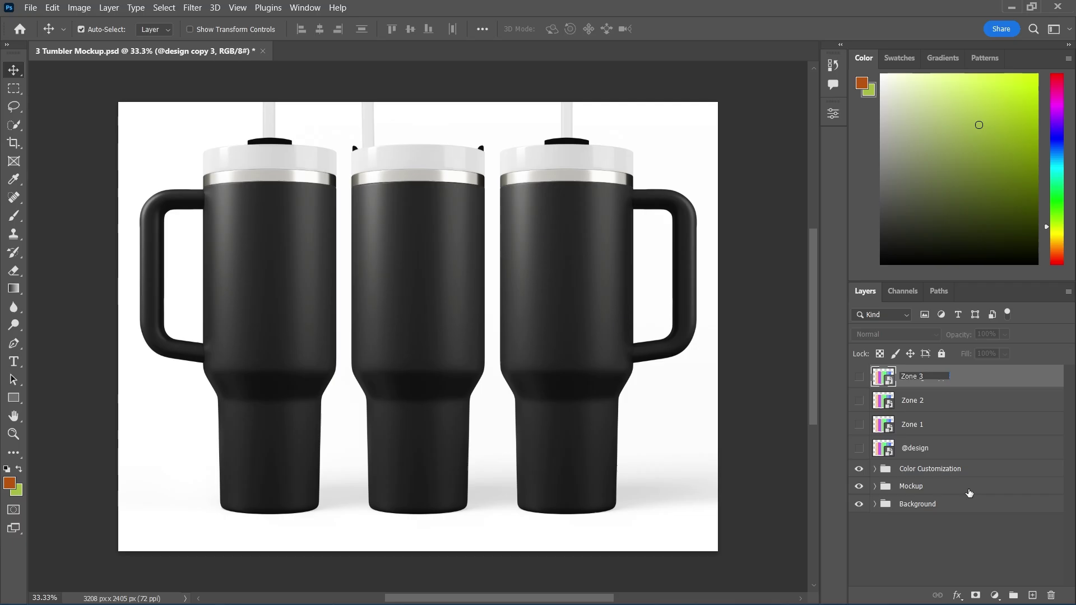
- Commit the Zone 3 layer name and deselect it
left_click(922, 545)
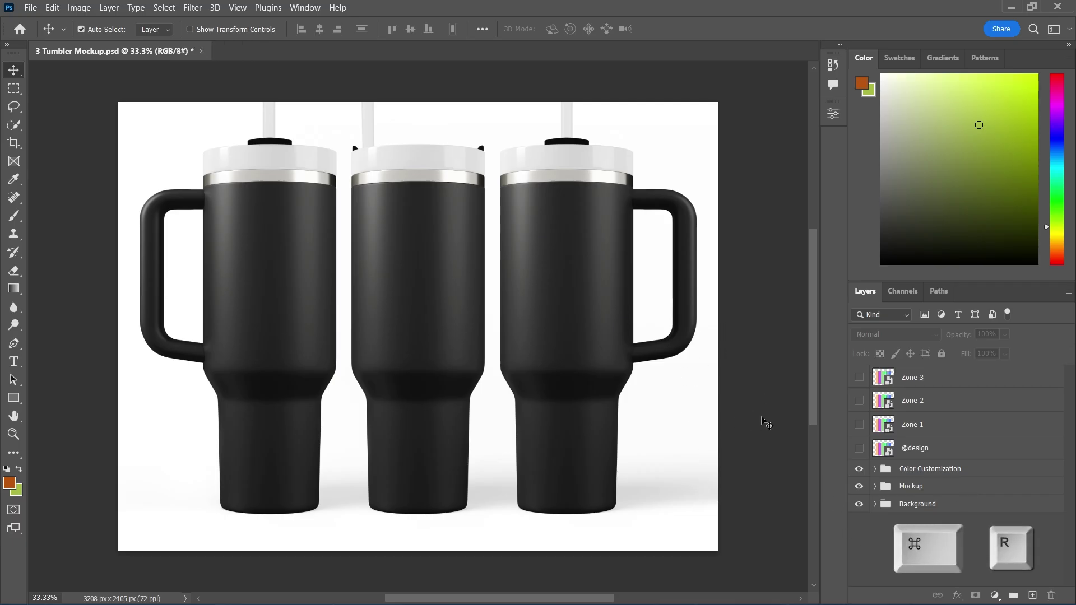
- Show rulers and place guides at the first tumbler's left edge, centre and right edge
key("ctrl")
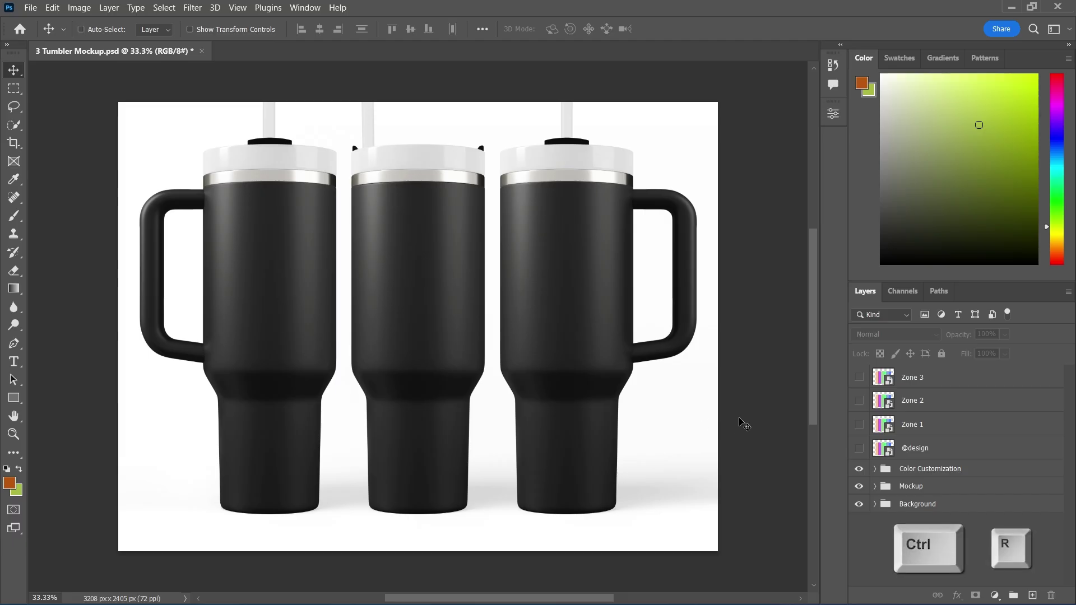
key("ctrl+r")
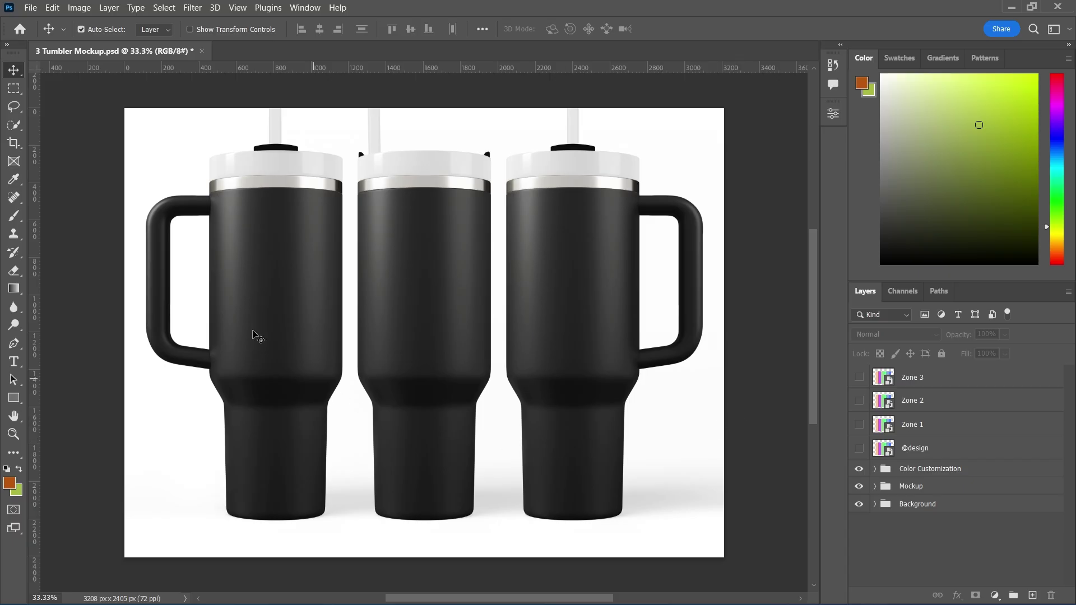
left_click_drag(36, 251, 205, 296)
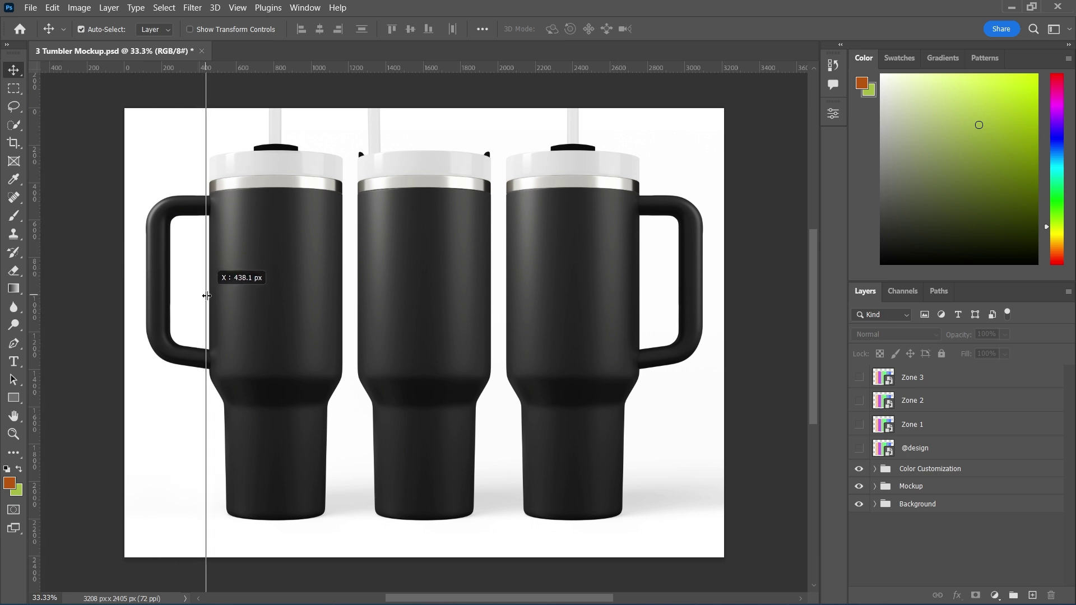
left_click_drag(206, 296, 207, 294)
left_click_drag(36, 270, 276, 310)
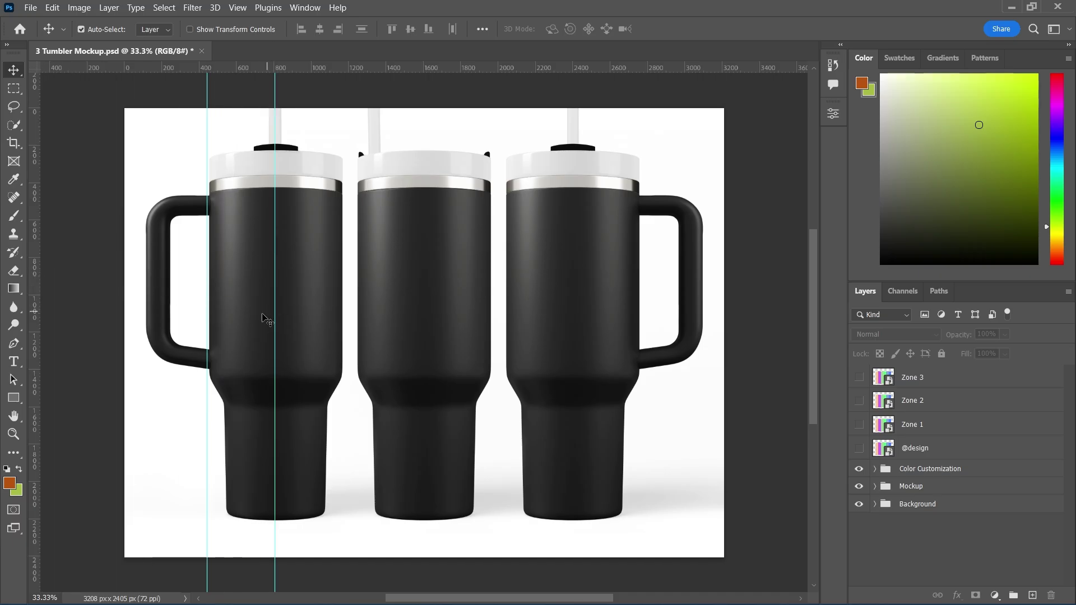
left_click_drag(36, 259, 348, 315)
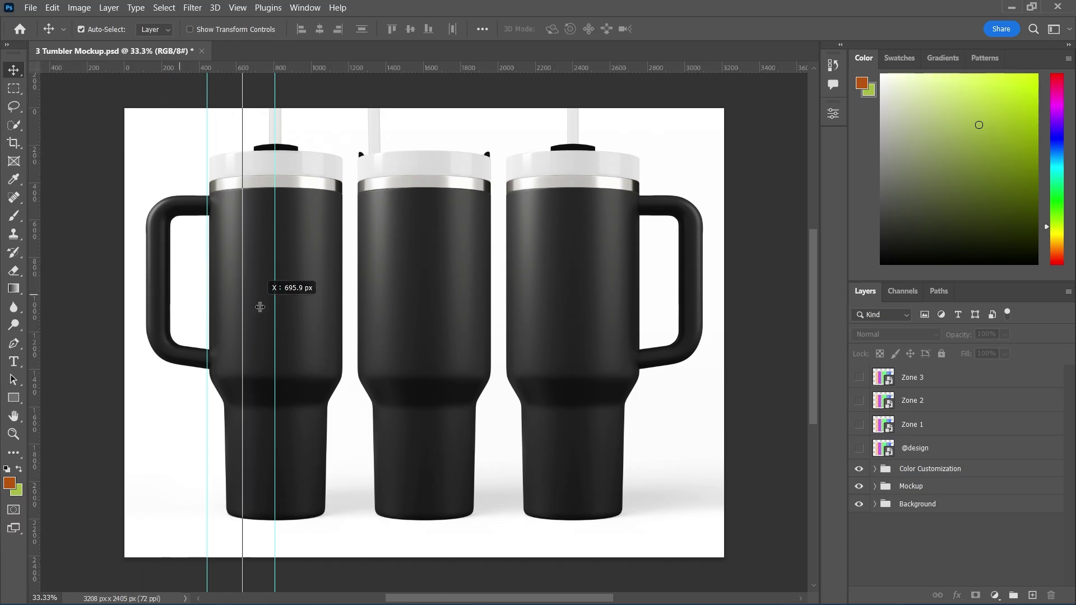
left_click_drag(348, 316, 345, 317)
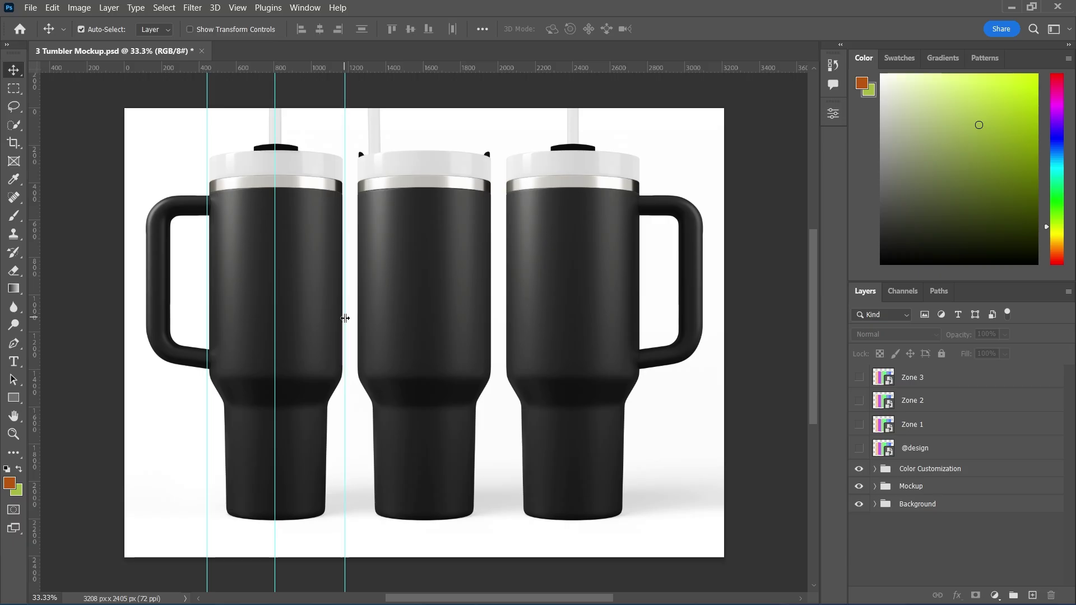
- Place vertical guides at the second and third tumblers' edges and centres
left_click_drag(36, 313, 356, 323)
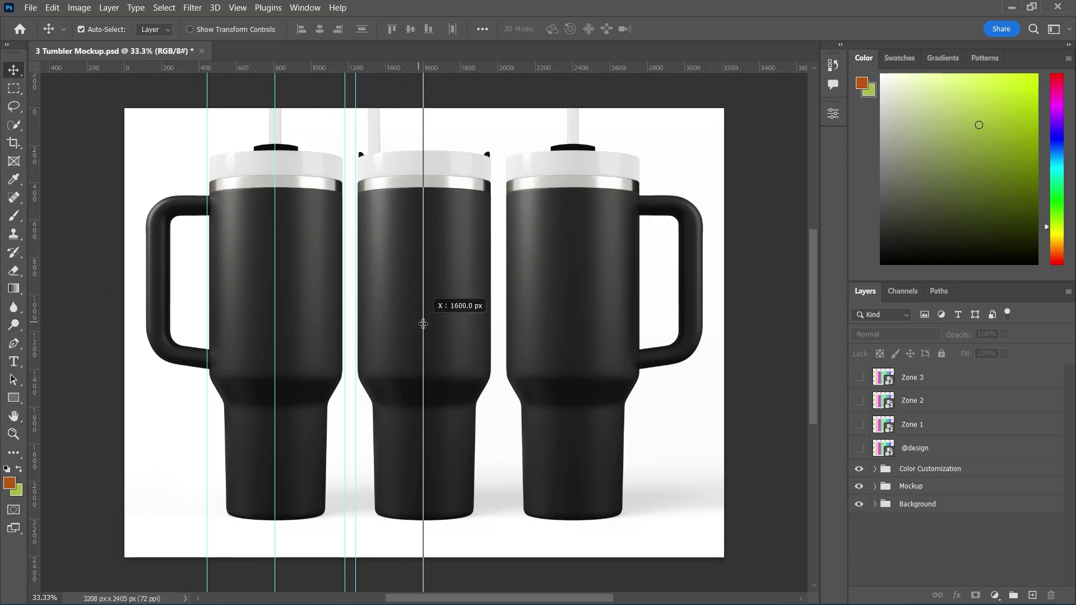
left_click_drag(35, 260, 423, 306)
left_click_drag(35, 286, 493, 356)
left_click_drag(35, 262, 573, 335)
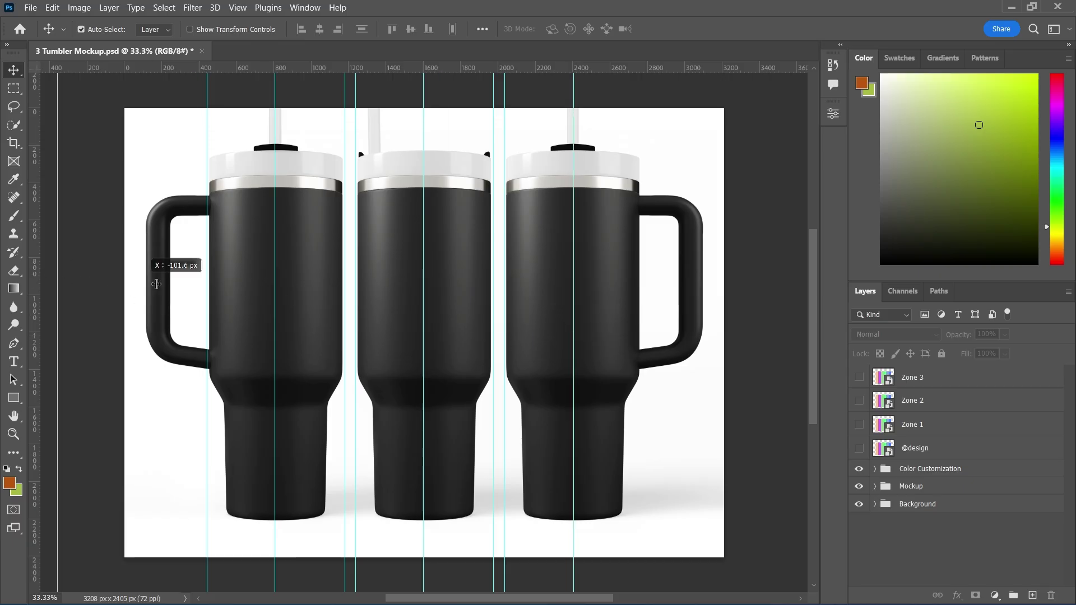
left_click_drag(37, 275, 641, 340)
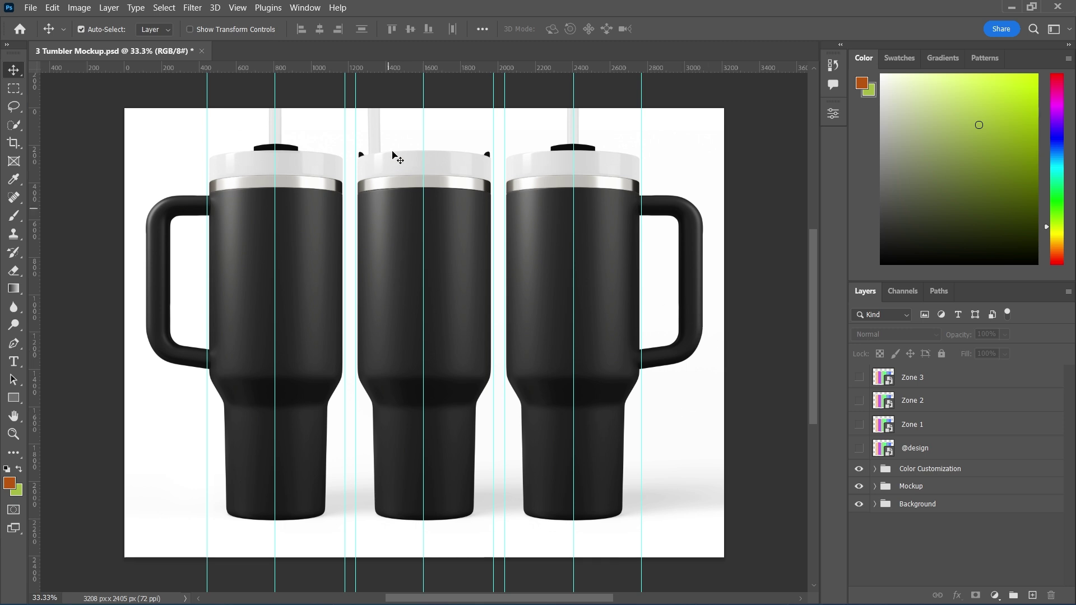
- Add three horizontal guides: below the lid rings, and above and below the taper
left_click_drag(384, 73, 380, 187)
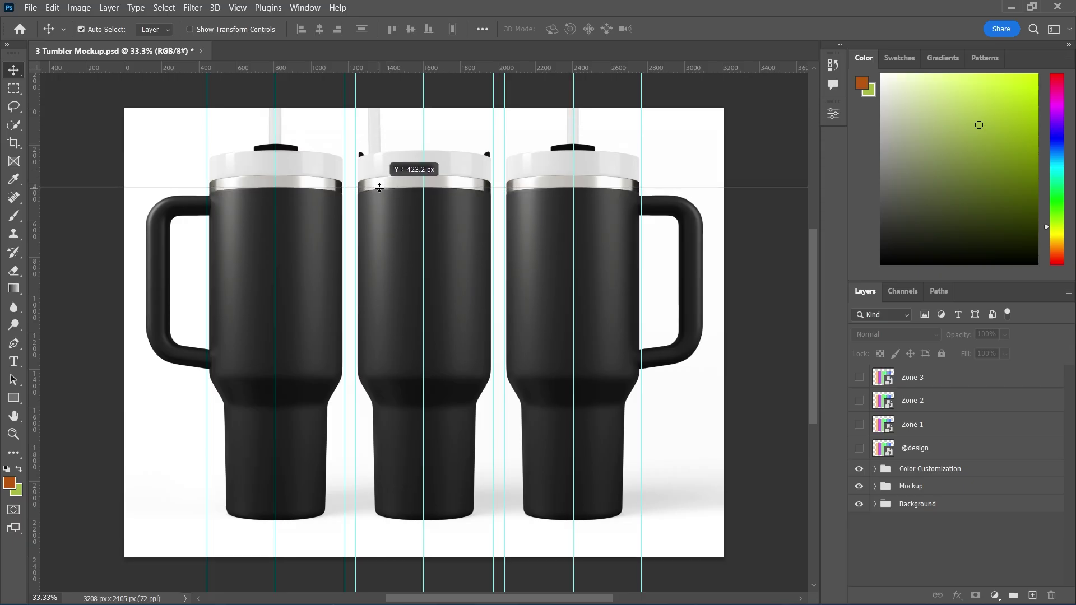
left_click_drag(380, 188, 380, 187)
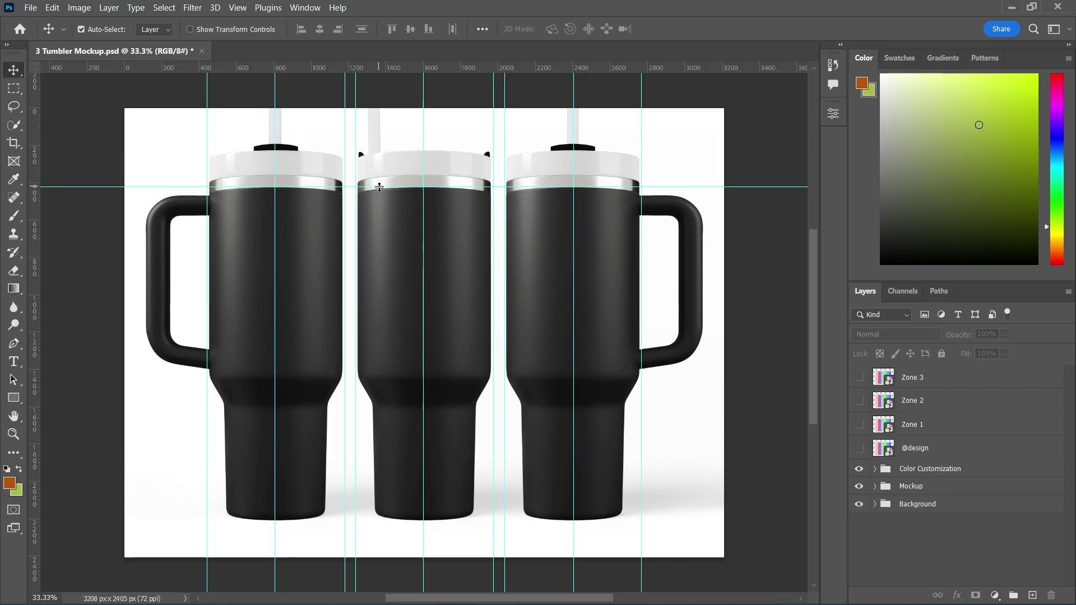
left_click_drag(374, 66, 371, 374)
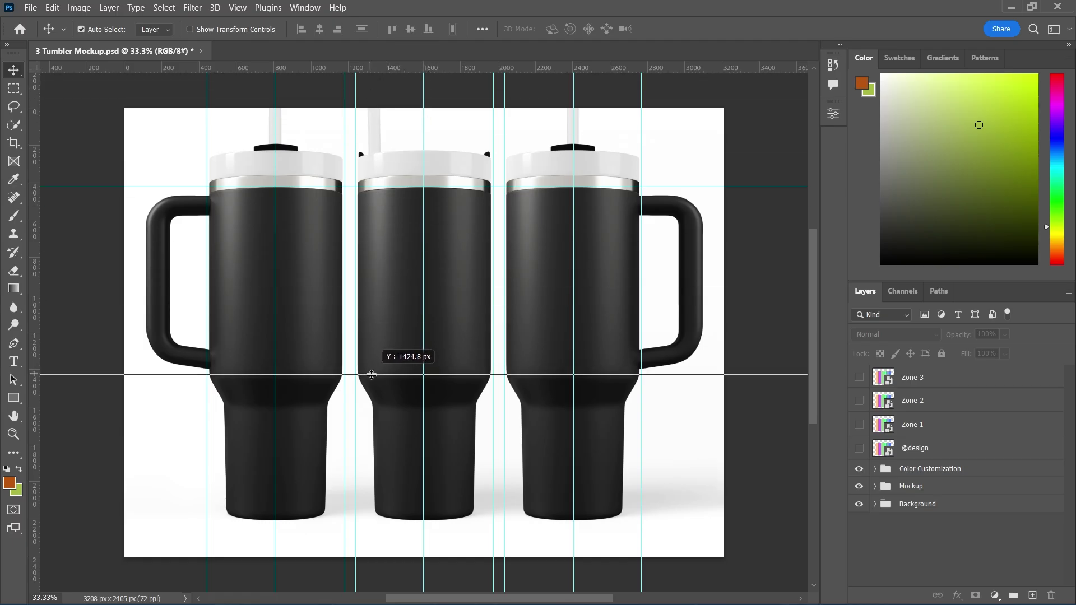
left_click_drag(370, 374, 372, 375)
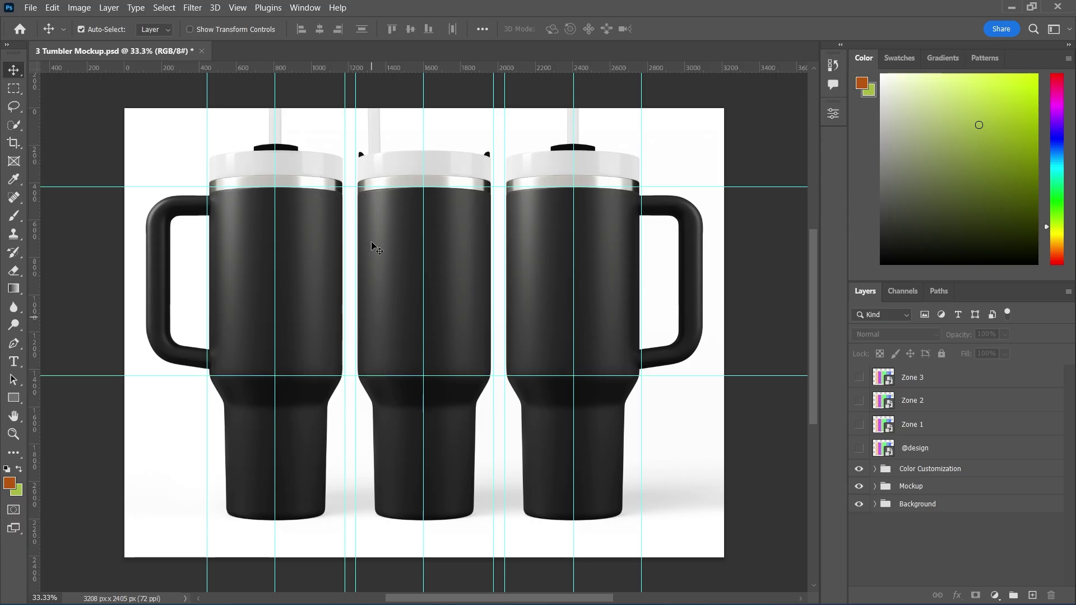
left_click_drag(391, 68, 363, 401)
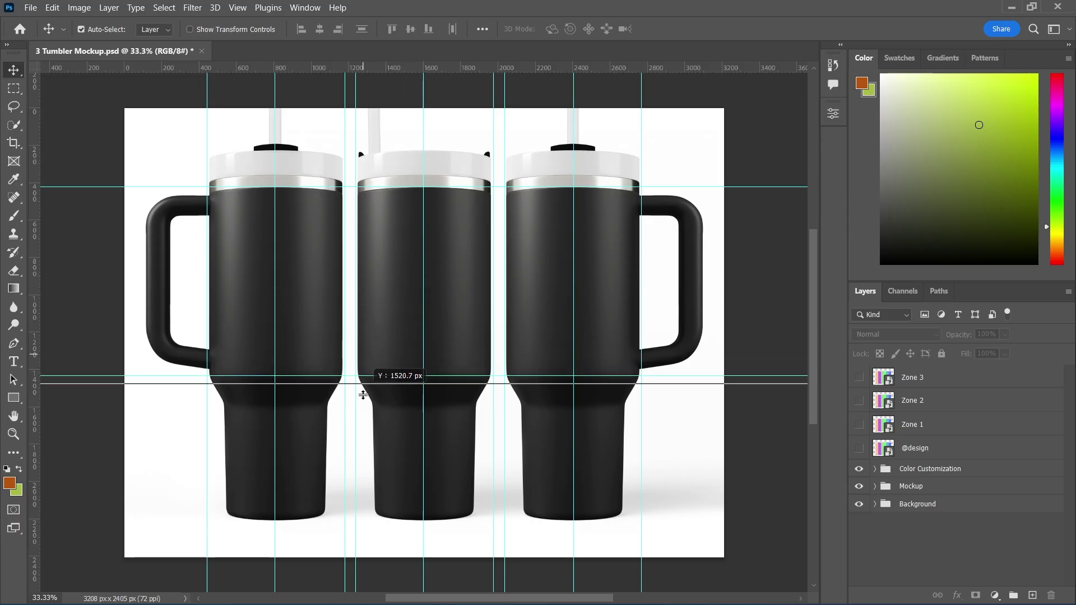
left_click_drag(363, 401, 363, 402)
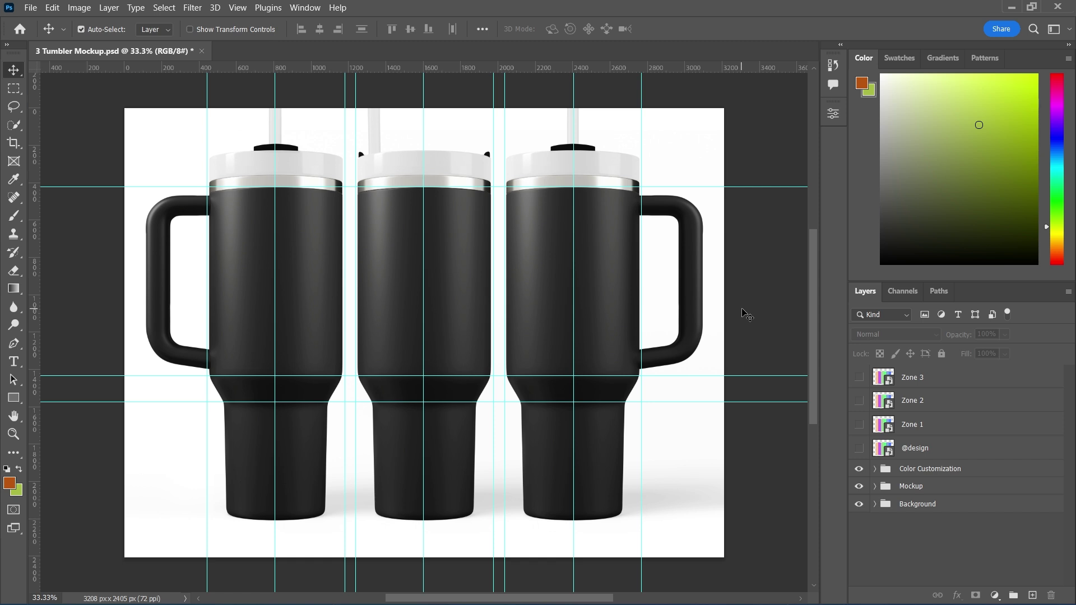
- Show Zone 1, lower it to about 50% opacity, and align its stripes with the guides
left_click(952, 426)
left_click(859, 427)
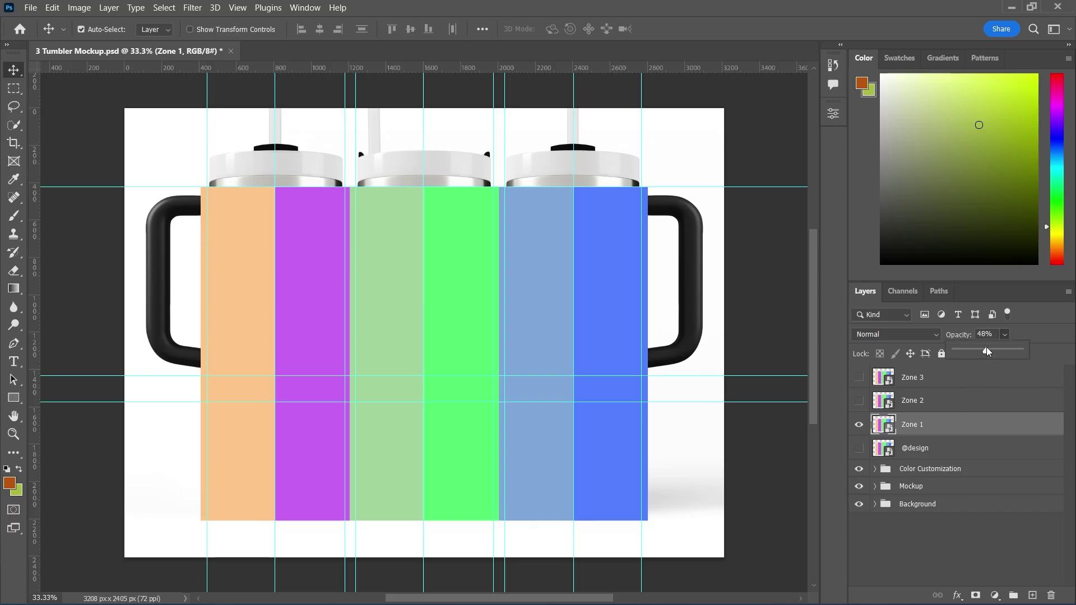
left_click_drag(986, 348, 987, 349)
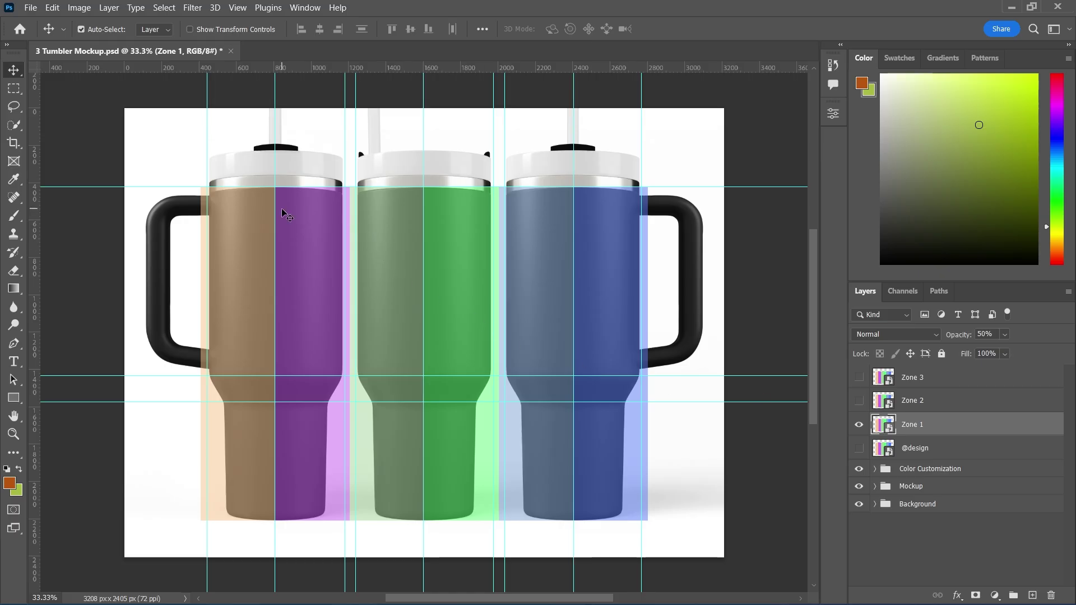
scroll(283, 202, "up", 2)
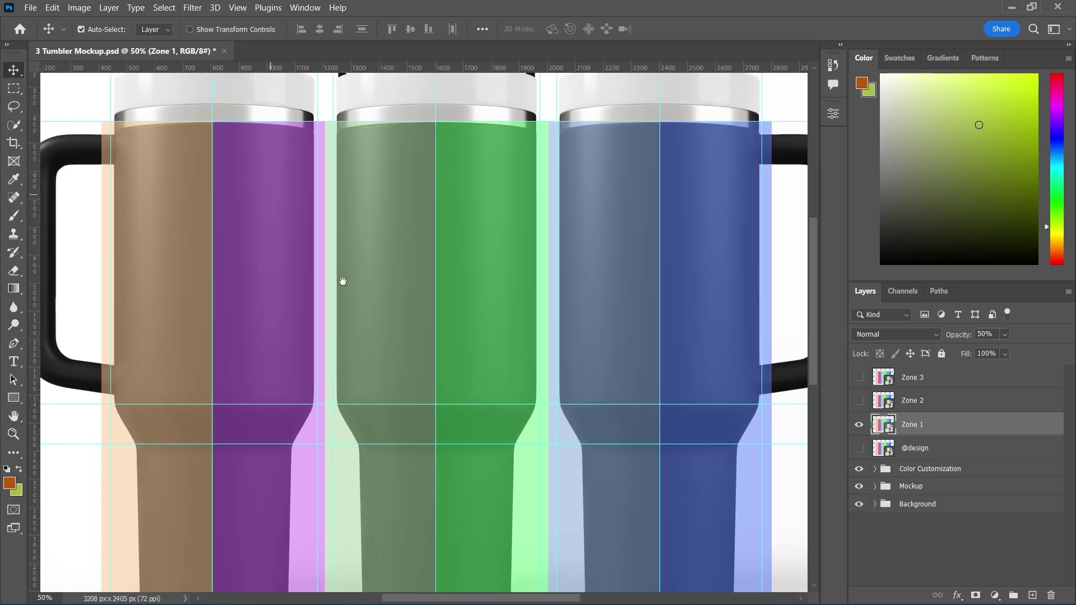
mouse_move(282, 202)
left_mouse_down()
mouse_move(327, 275)
mouse_move(374, 256)
left_mouse_up()
scroll(377, 339, "down", 3)
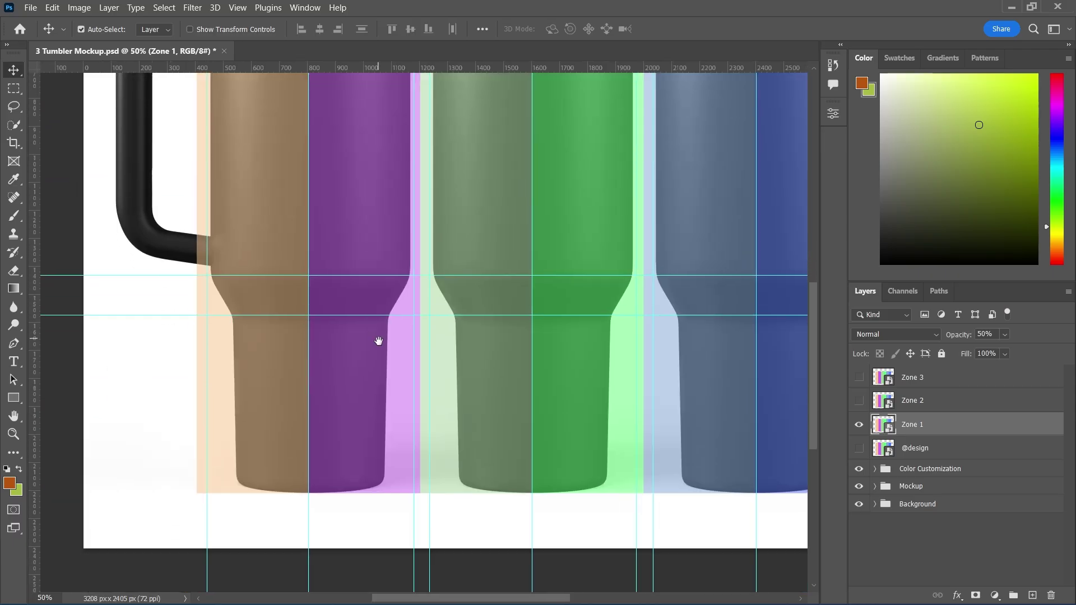
scroll(446, 343, "up", 1)
scroll(446, 343, "right", 1)
scroll(447, 343, "down", 1)
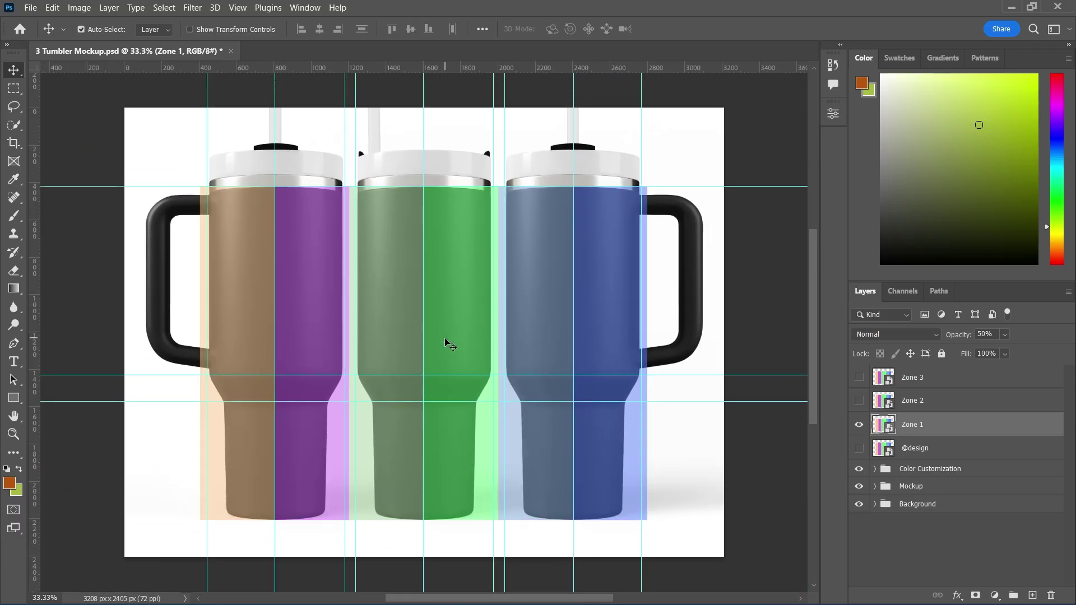
- Swap to Zone 2, set it to about half opacity, and check the tumbler tops
left_click(858, 424)
left_click(857, 401)
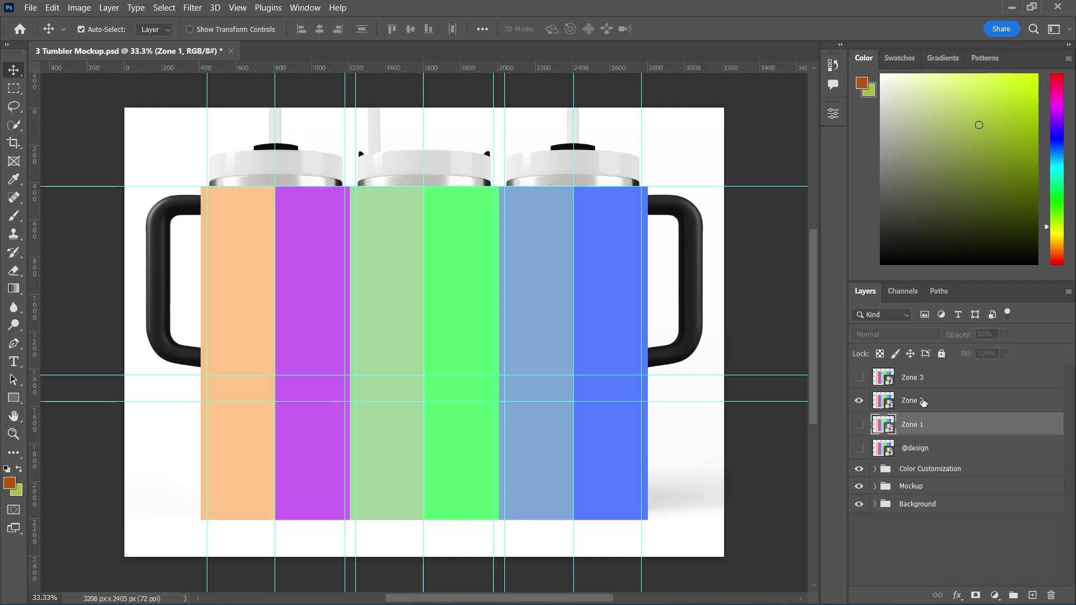
left_click(949, 400)
left_click_drag(993, 352, 987, 351)
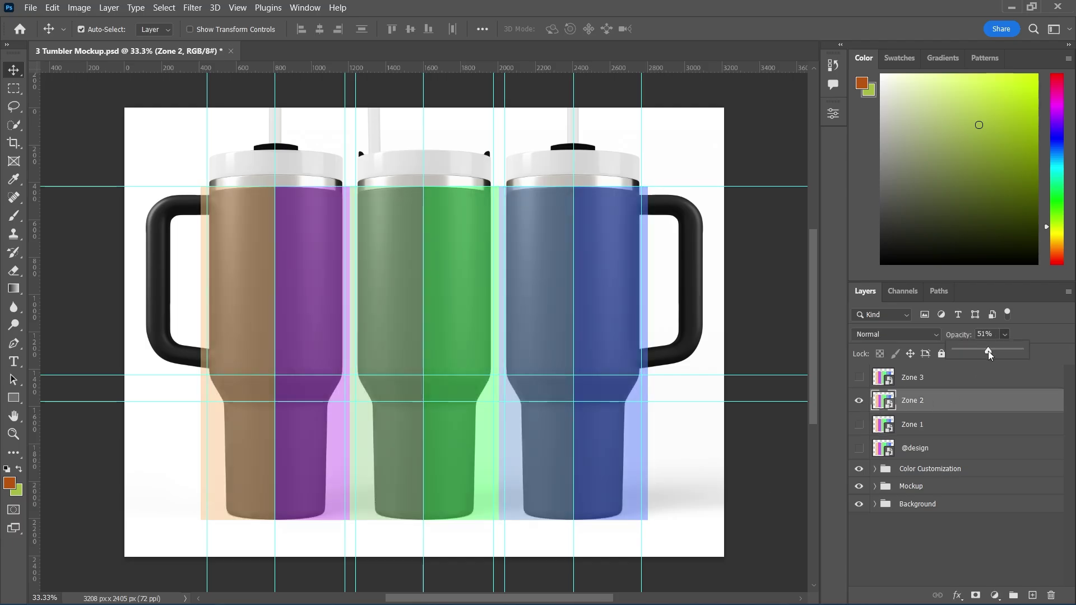
scroll(396, 217, "up", 1)
scroll(395, 217, "up", 1)
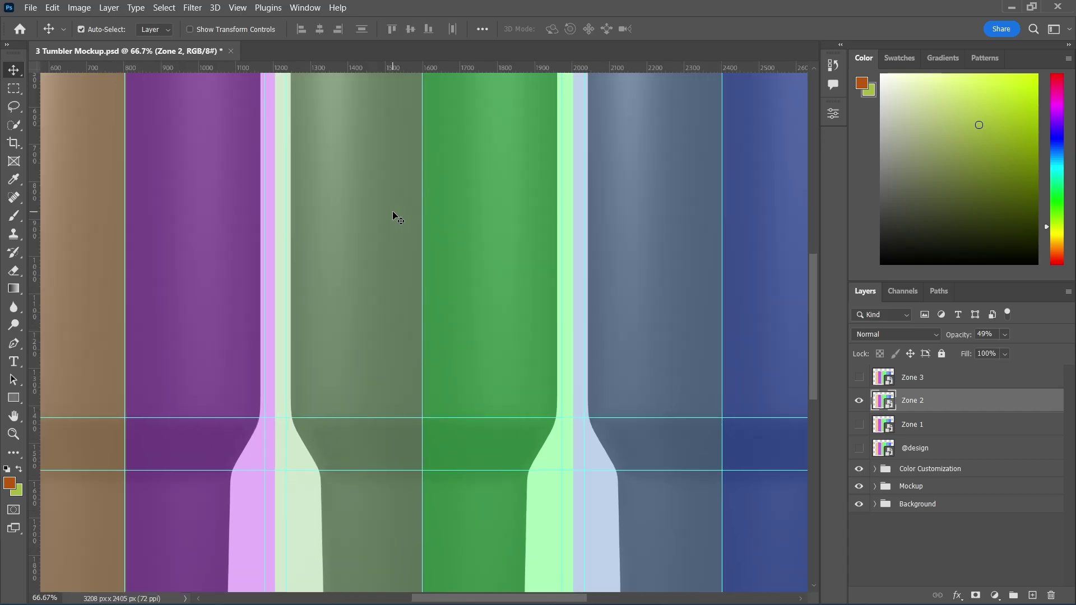
mouse_move(396, 217)
left_mouse_down()
mouse_move(421, 288)
mouse_move(414, 313)
left_mouse_up()
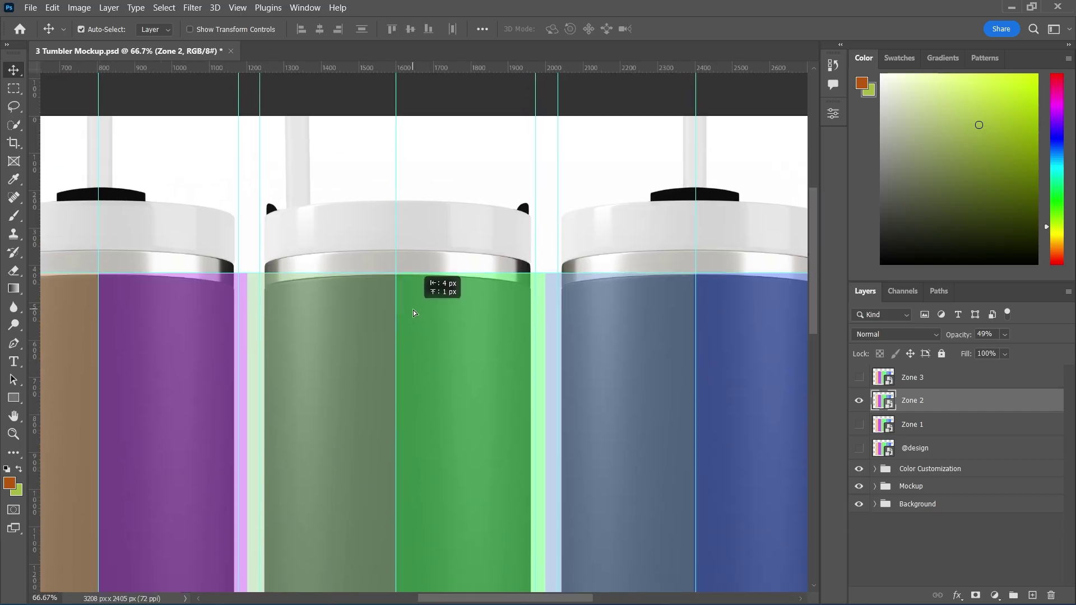
scroll(712, 397, "down", 1)
scroll(712, 397, "right", 2)
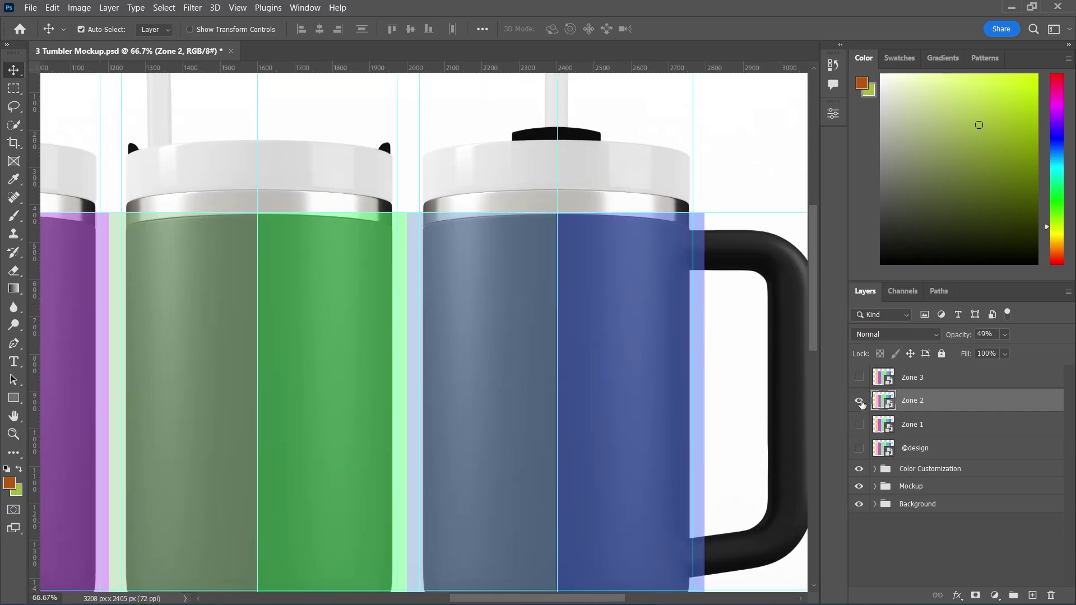
- Swap to Zone 3 and lower it to about 50% opacity, fitting all tumblers in view
left_click(859, 403)
left_click(858, 376)
left_click(911, 376)
left_click(1003, 334)
left_click_drag(986, 350, 991, 351)
left_click_drag(601, 268, 602, 268)
key("ctrl+0")
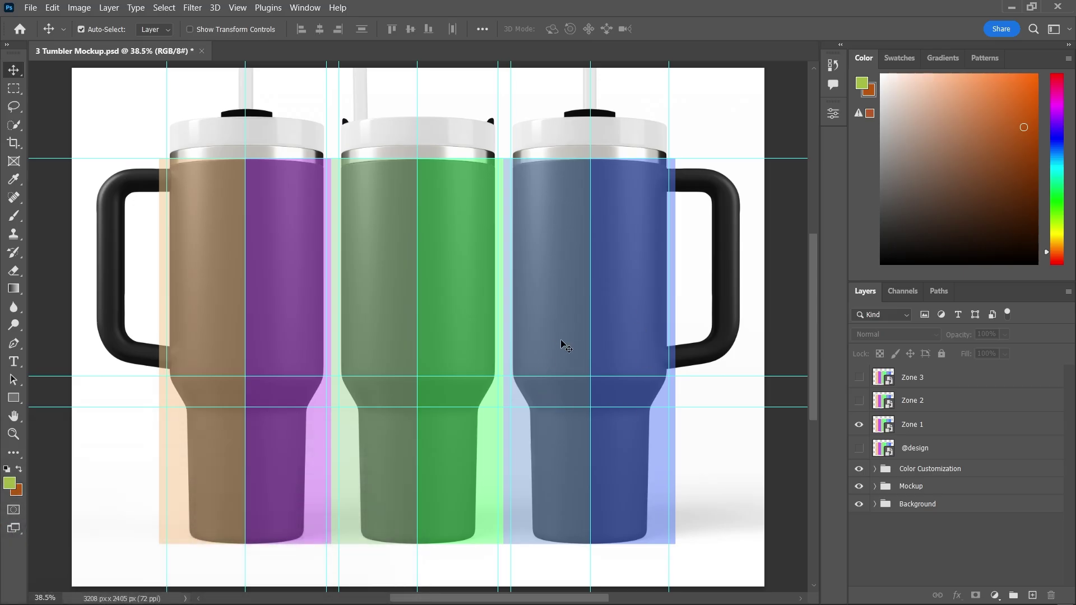
- Undo two accidental vertical guide moves, restoring the guides to their original positions
left_click_drag(590, 325, 647, 324)
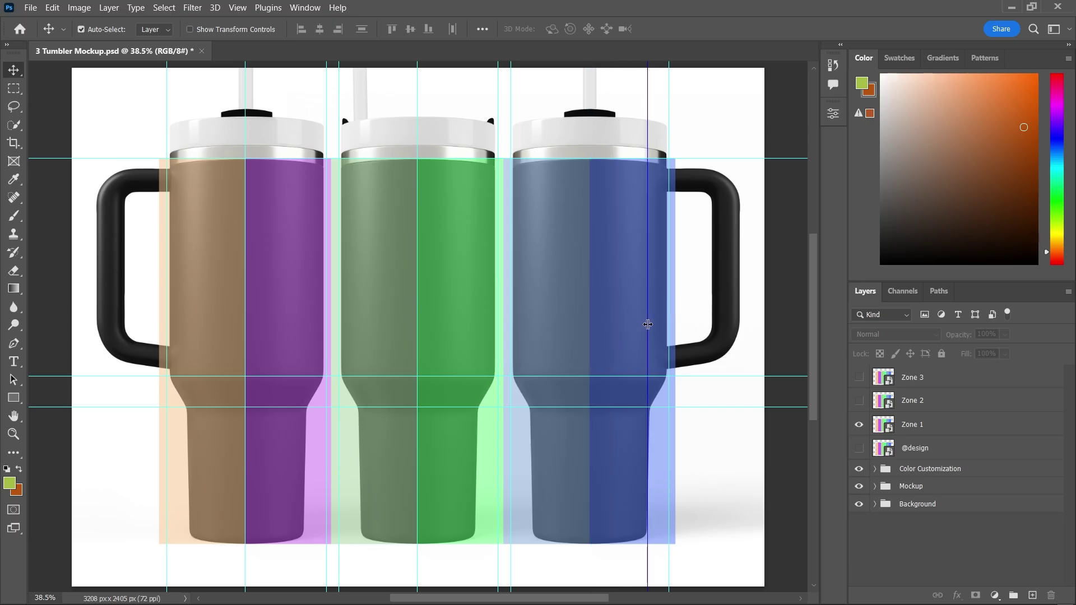
key("ctrl+z")
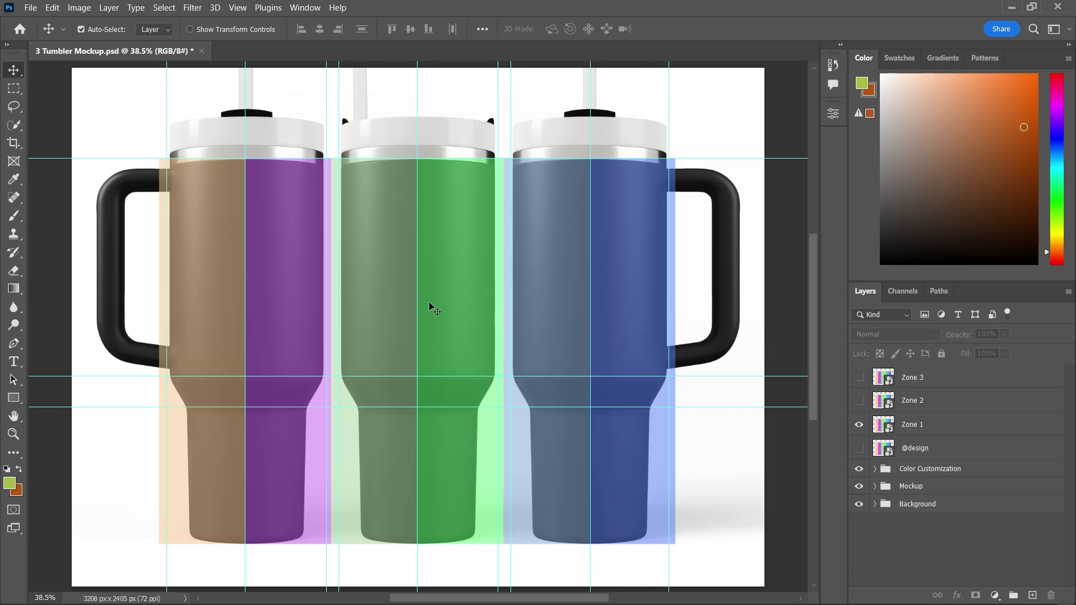
left_click_drag(417, 301, 444, 305)
key("ctrl+z")
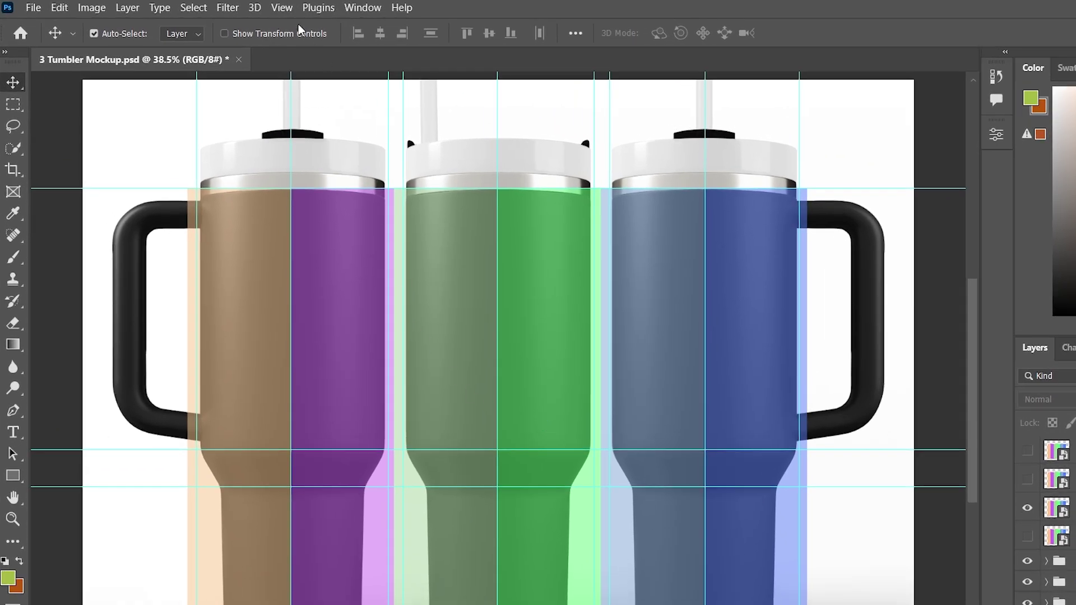
- Lock all guides through View > Guides > Lock Guides, with Zone 1 as the active layer
left_click(281, 7)
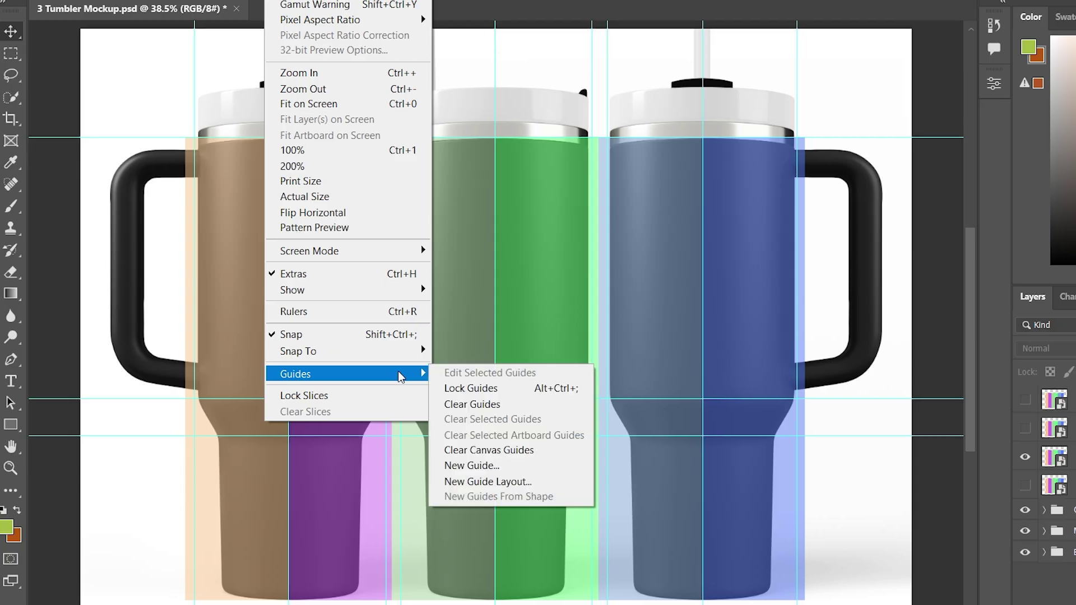
mouse_move(294, 354)
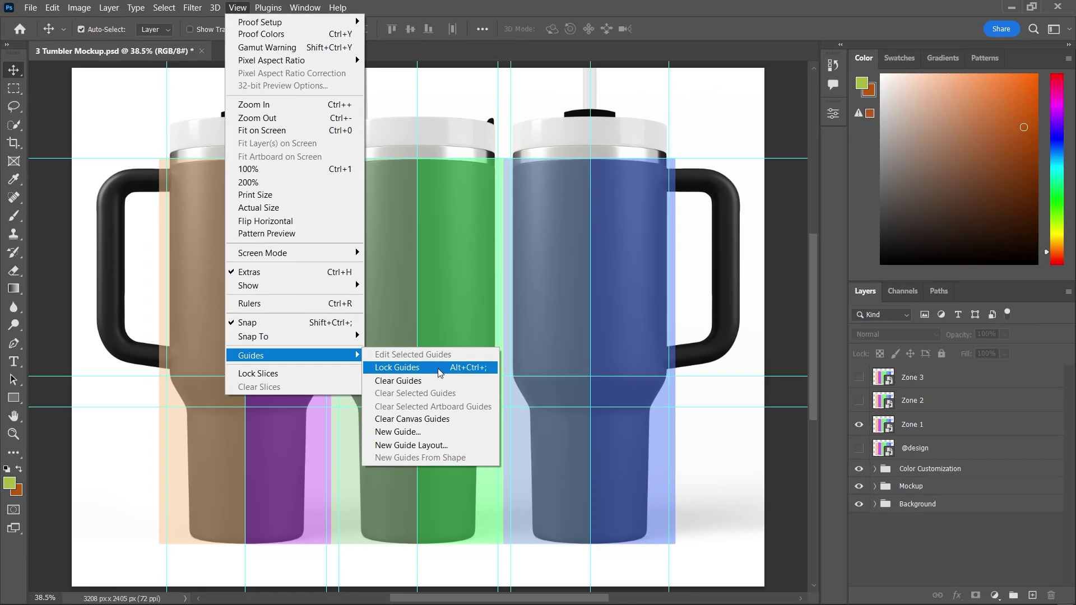
left_click(440, 373)
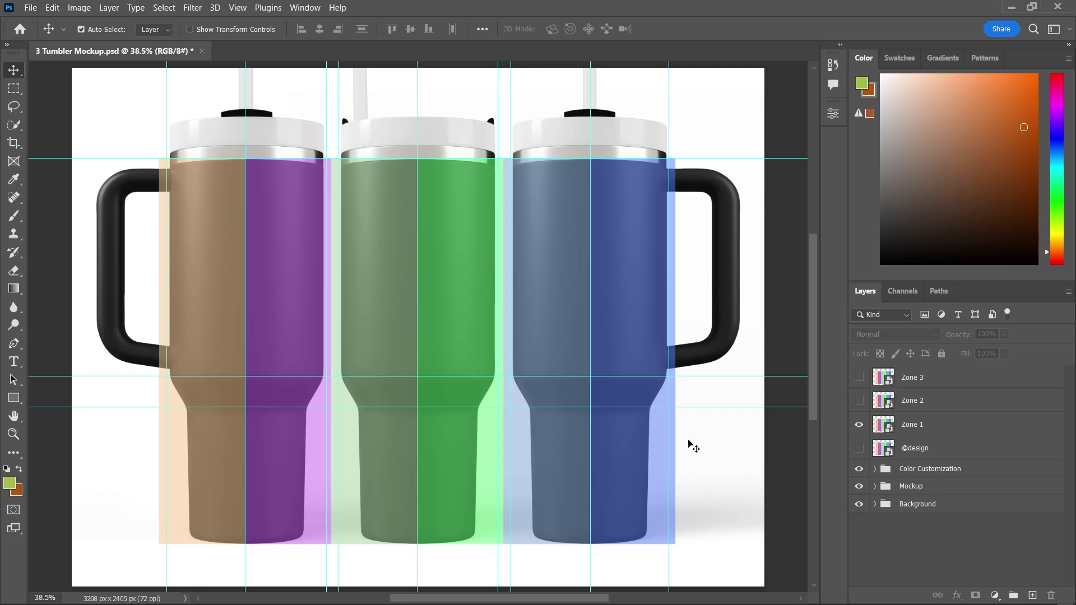
left_click(950, 429)
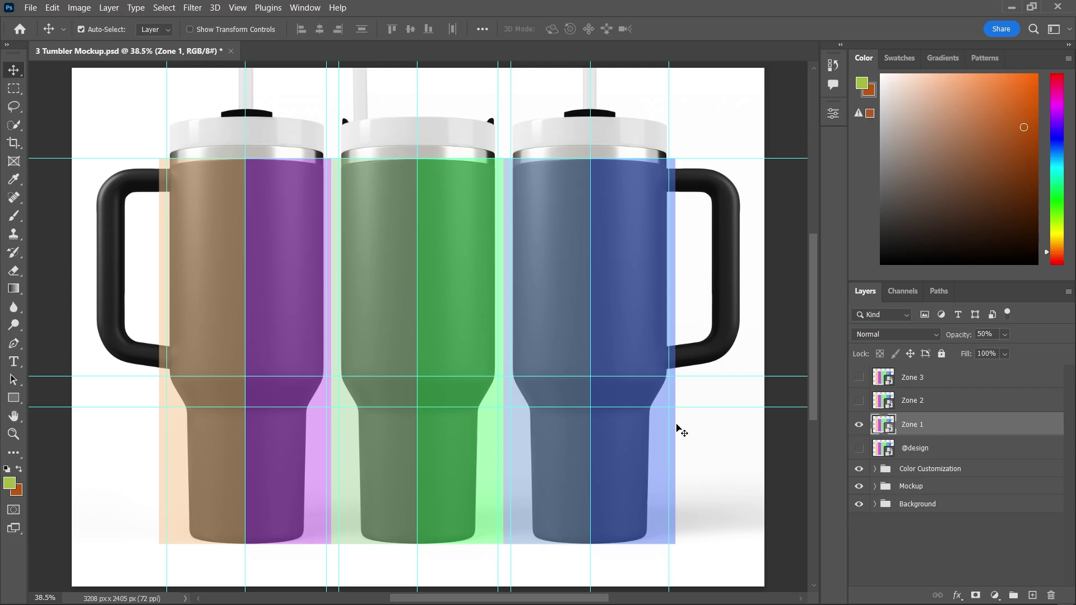
- Put Zone 1's stripes into Free Transform warp mode across all three tumblers
key("ctrl")
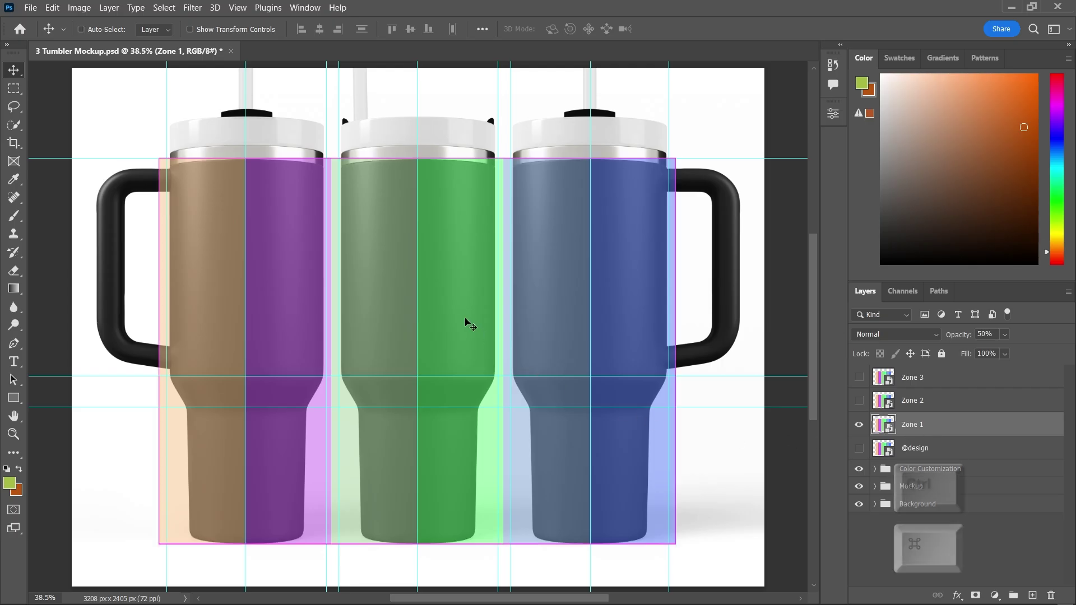
key("ctrl+t")
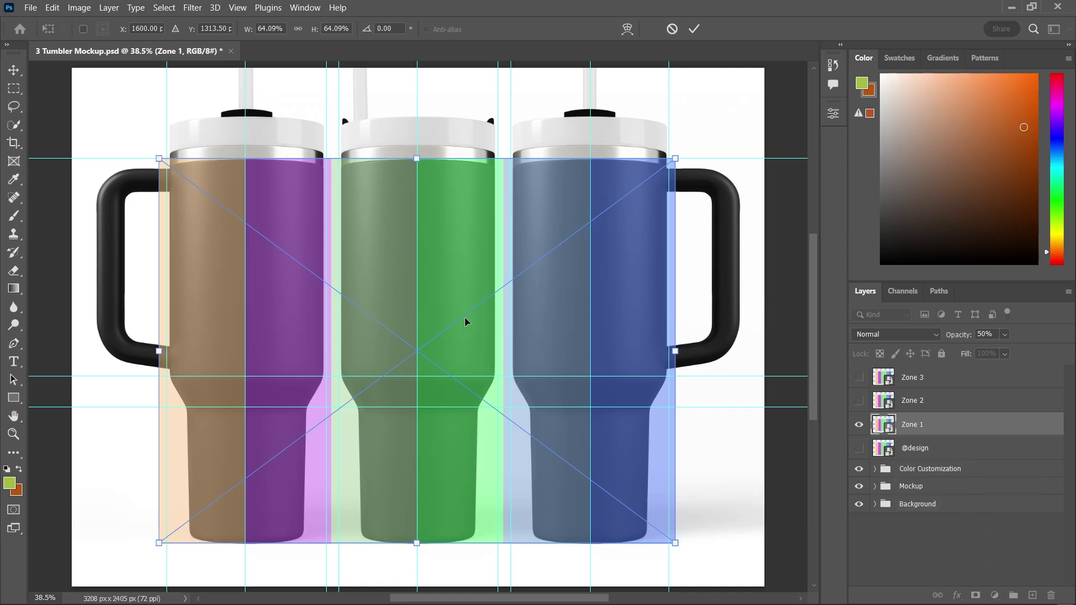
right_click(453, 276)
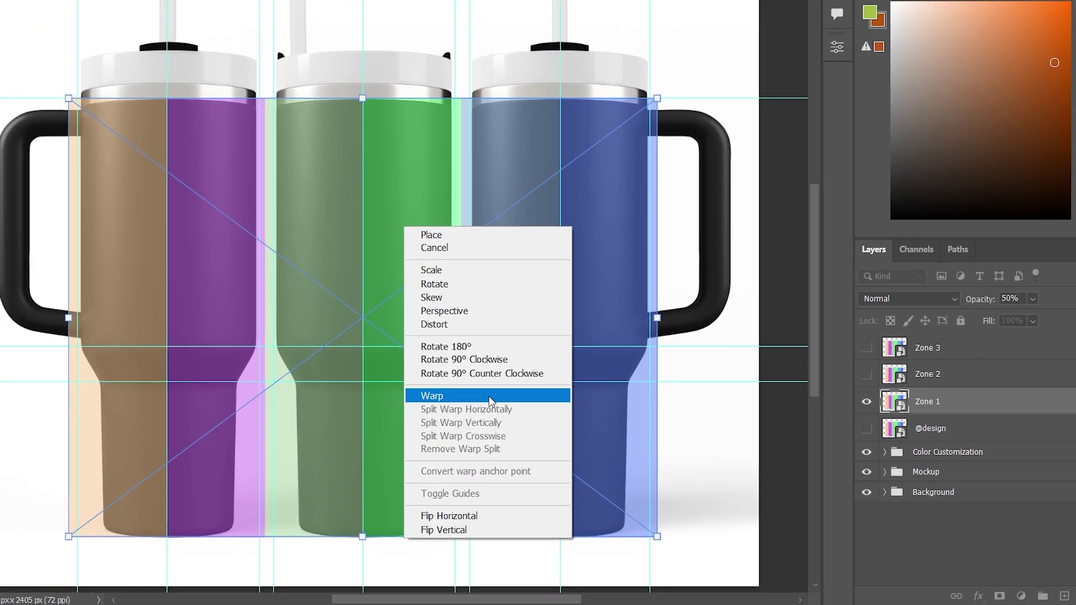
left_click(474, 387)
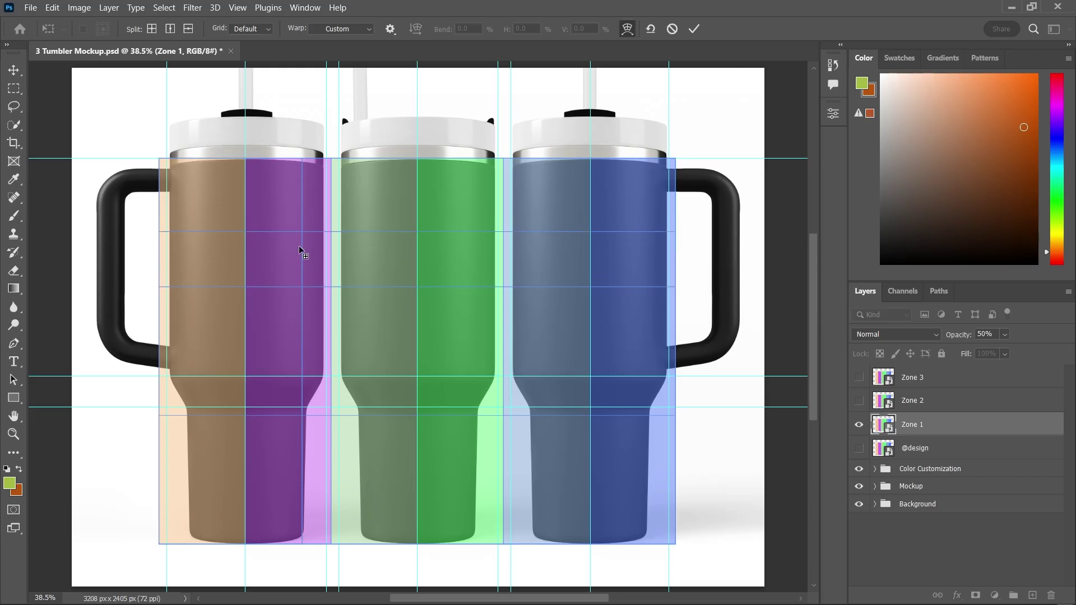
- Add two vertical warp splits at zone boundaries and two horizontal splits at the waist guides
key("ctrl")
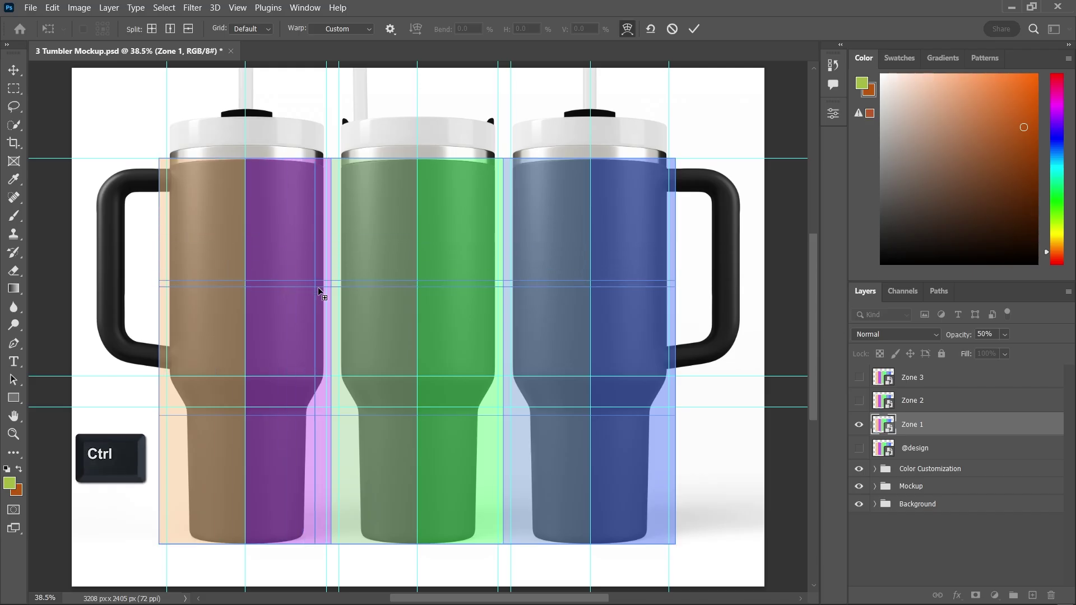
key("super")
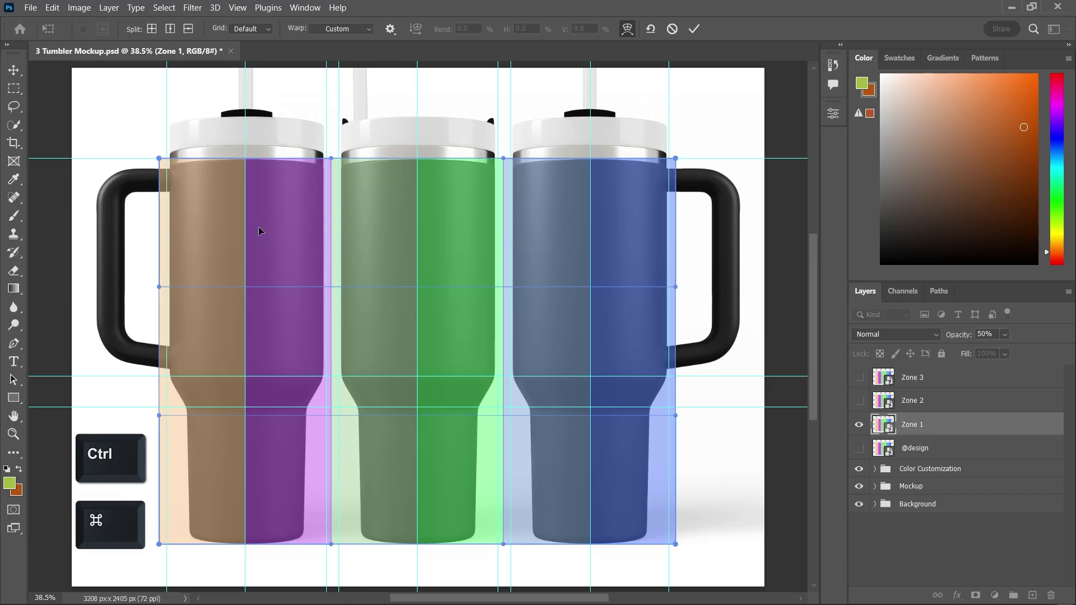
key("ctrl+equal")
key("ctrl+equal")
left_click_drag(192, 189, 317, 283)
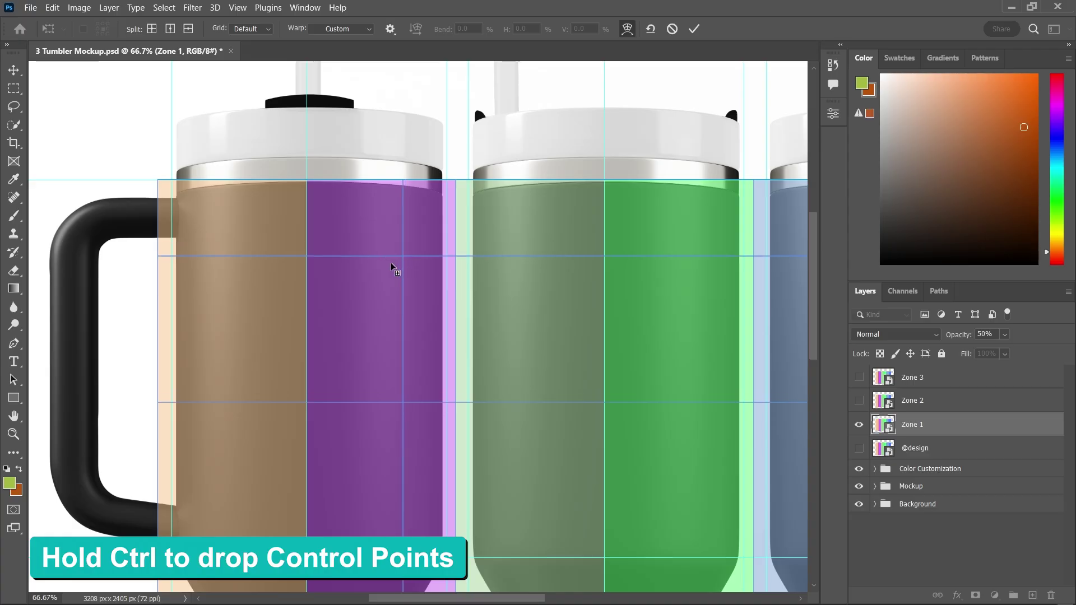
left_click(307, 219)
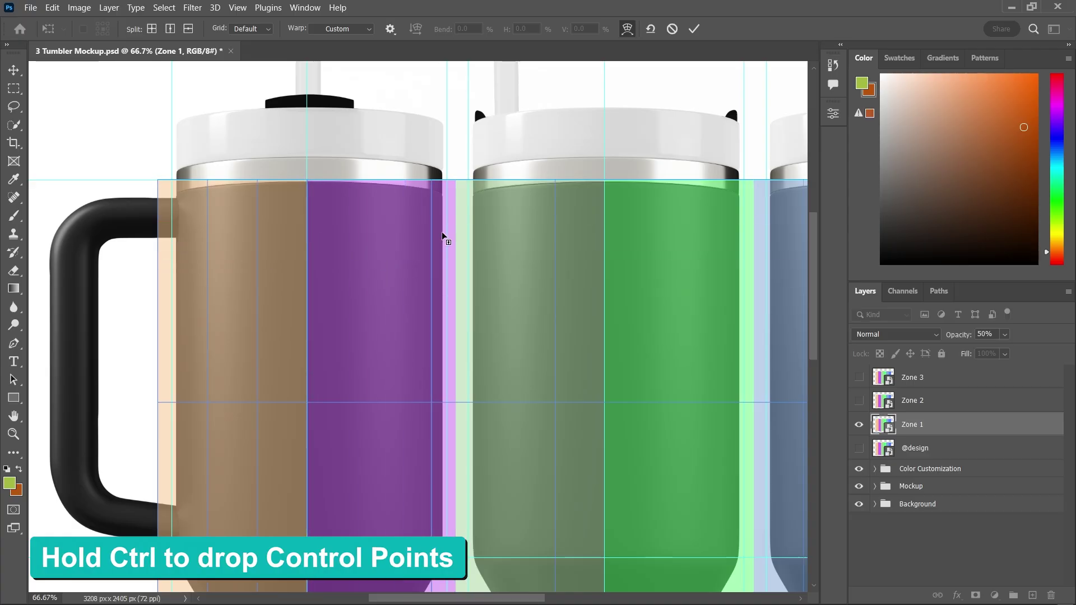
left_click(455, 217)
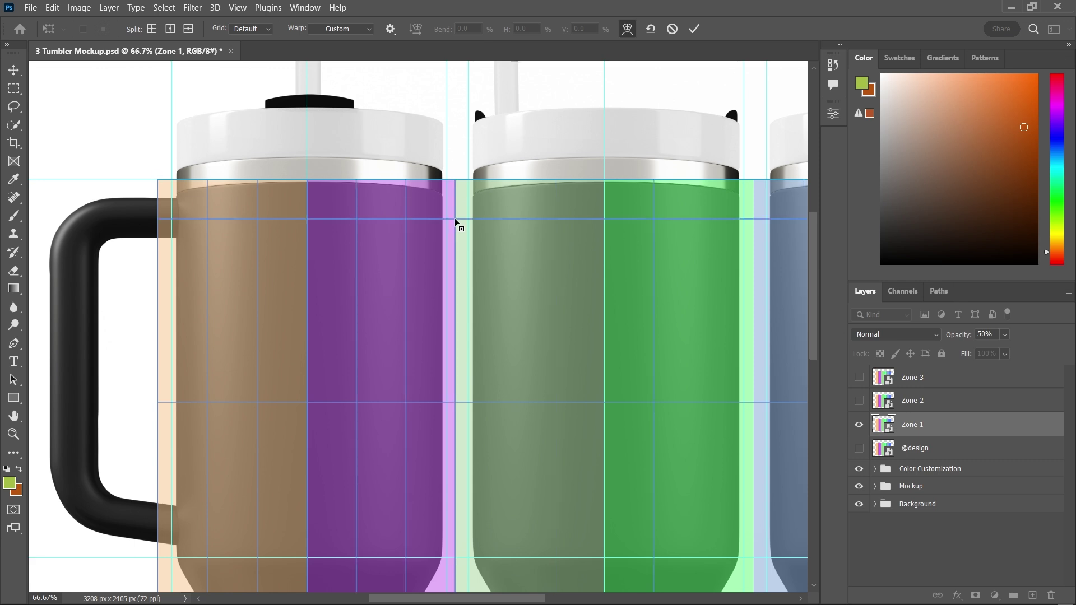
left_click_drag(387, 325, 432, 163)
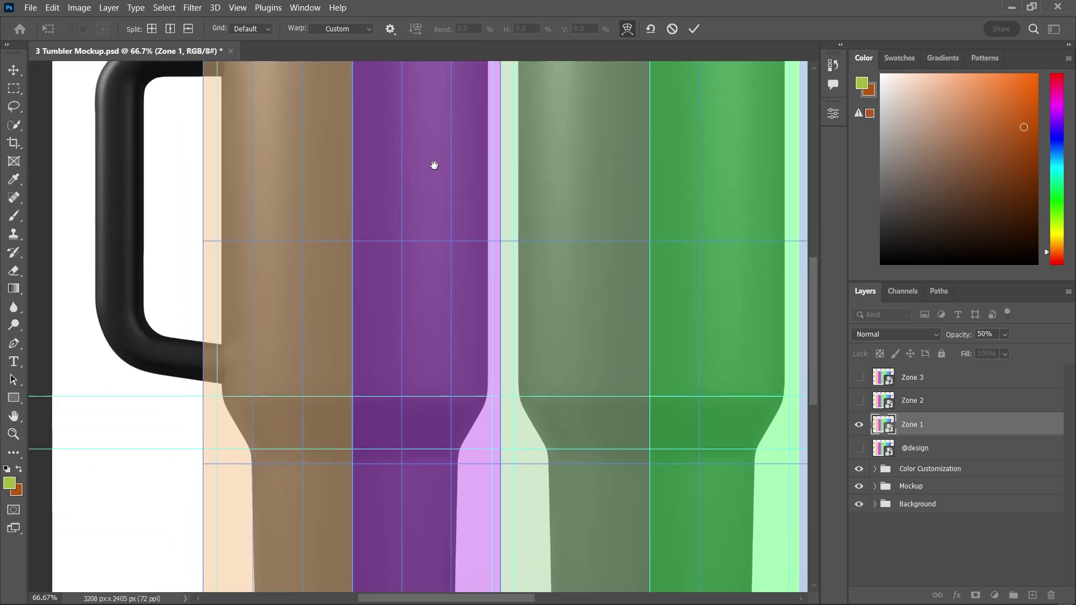
left_click(354, 396)
left_click_drag(356, 404, 376, 340)
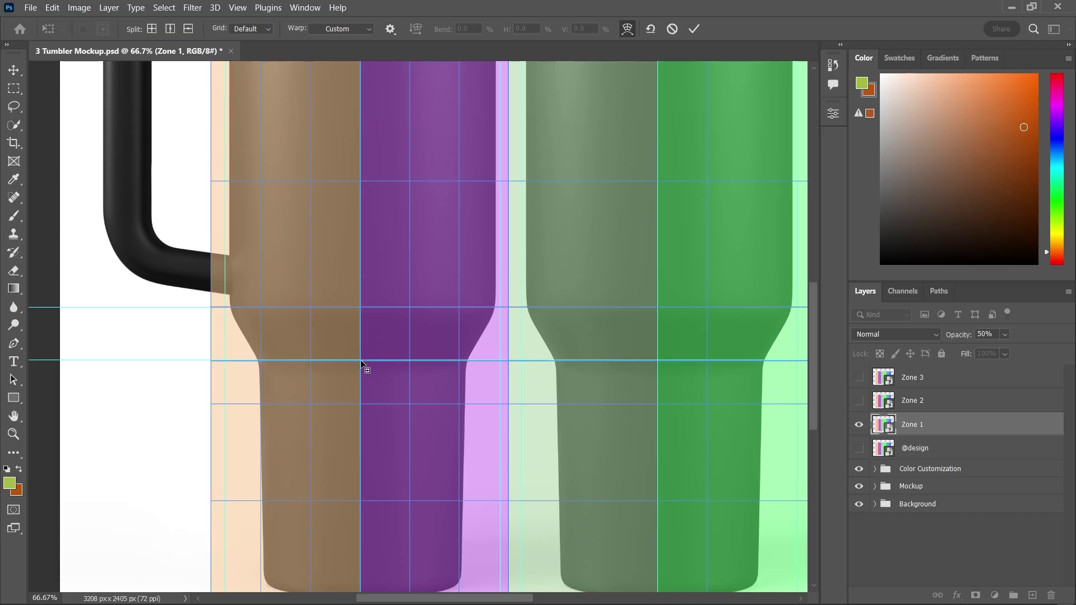
left_click(360, 359)
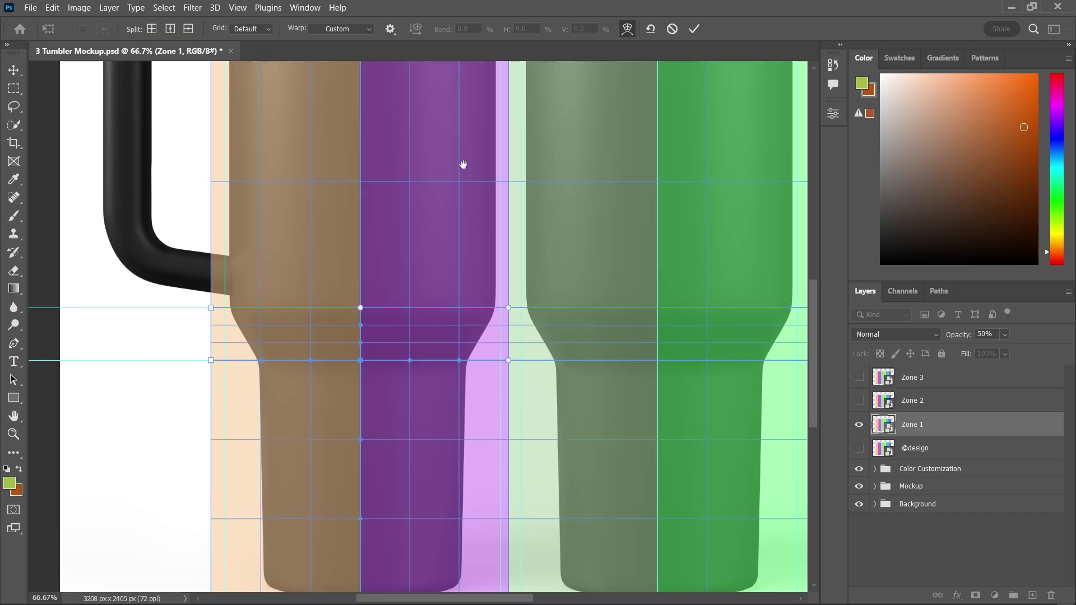
- Pull Zone 1's warp corners and top edge onto the left tumbler's rim, then commit the warp
left_click_drag(463, 164, 421, 361)
scroll(456, 211, "up", 1)
left_click_drag(473, 248, 461, 270)
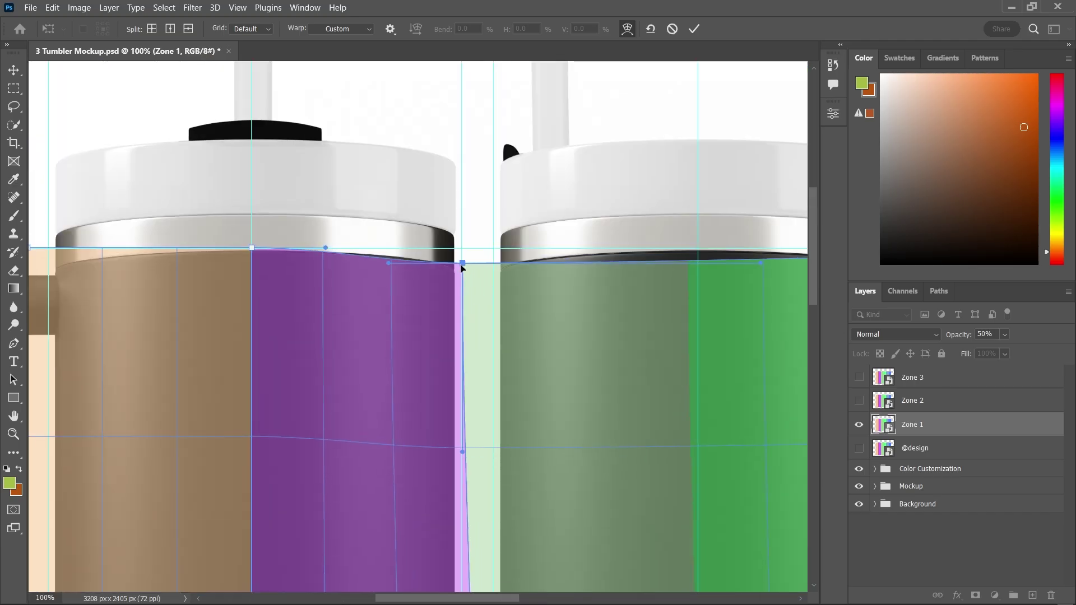
left_click_drag(388, 269, 391, 258)
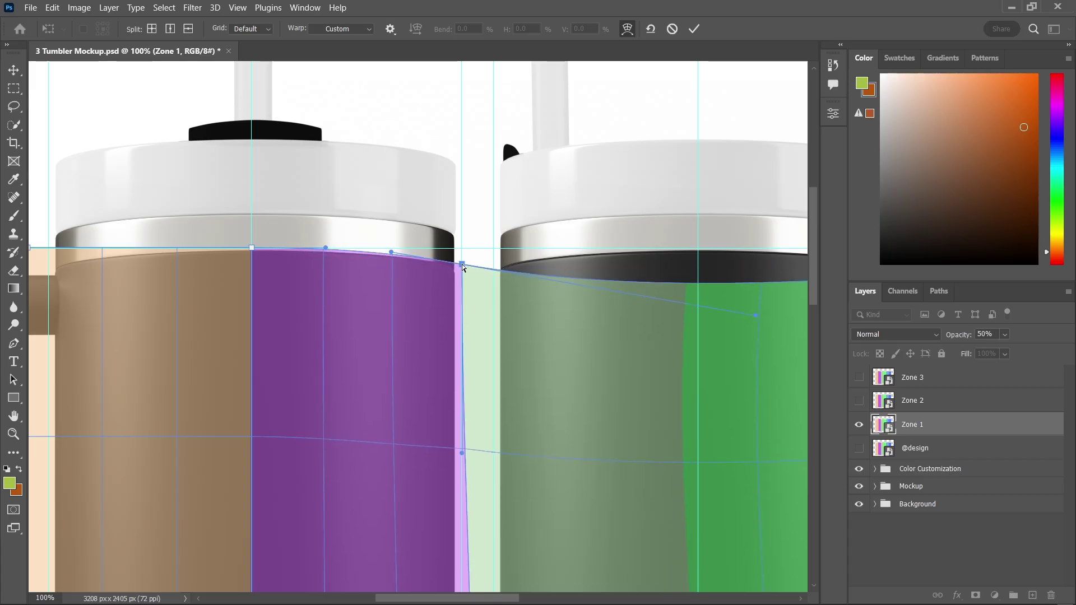
scroll(471, 294, "down", 5)
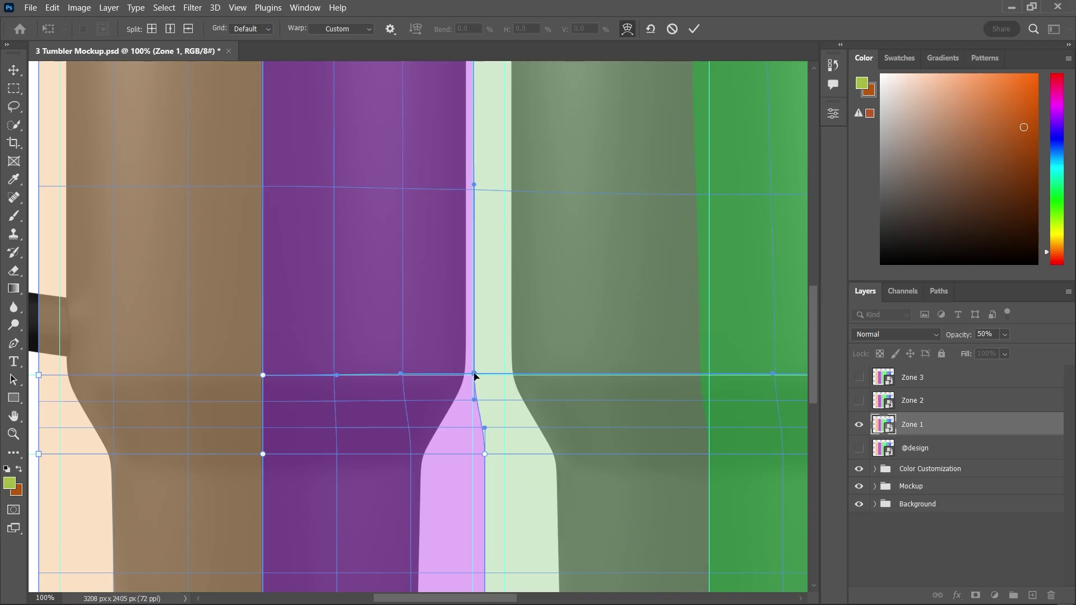
scroll(483, 439, "down", 2)
left_click_drag(478, 350, 438, 352)
scroll(438, 351, "down", 3)
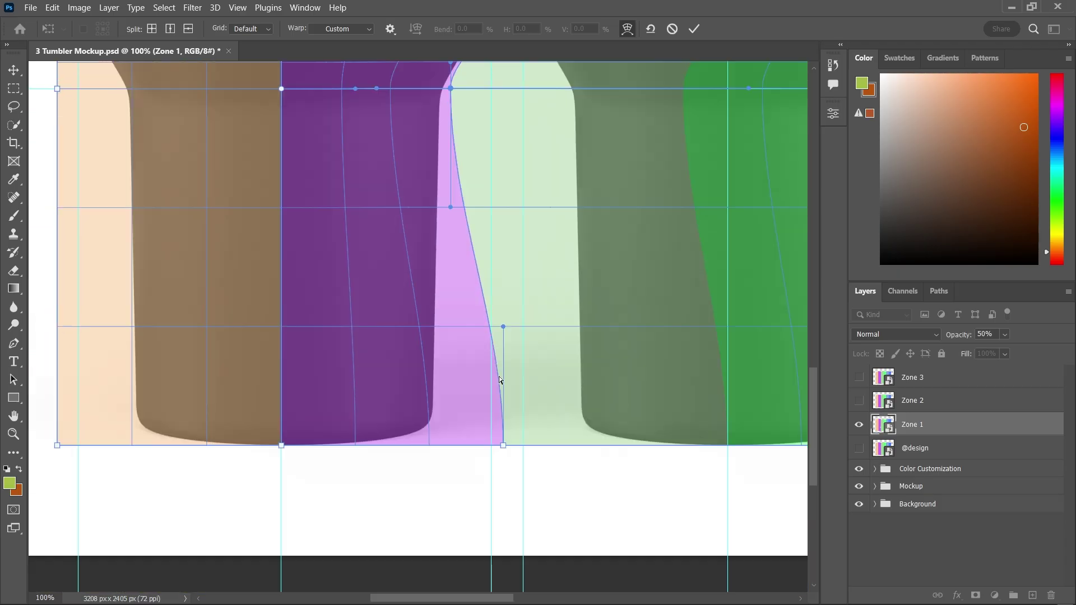
left_click_drag(499, 376, 432, 440)
scroll(432, 440, "left", 3)
scroll(523, 413, "left", 3)
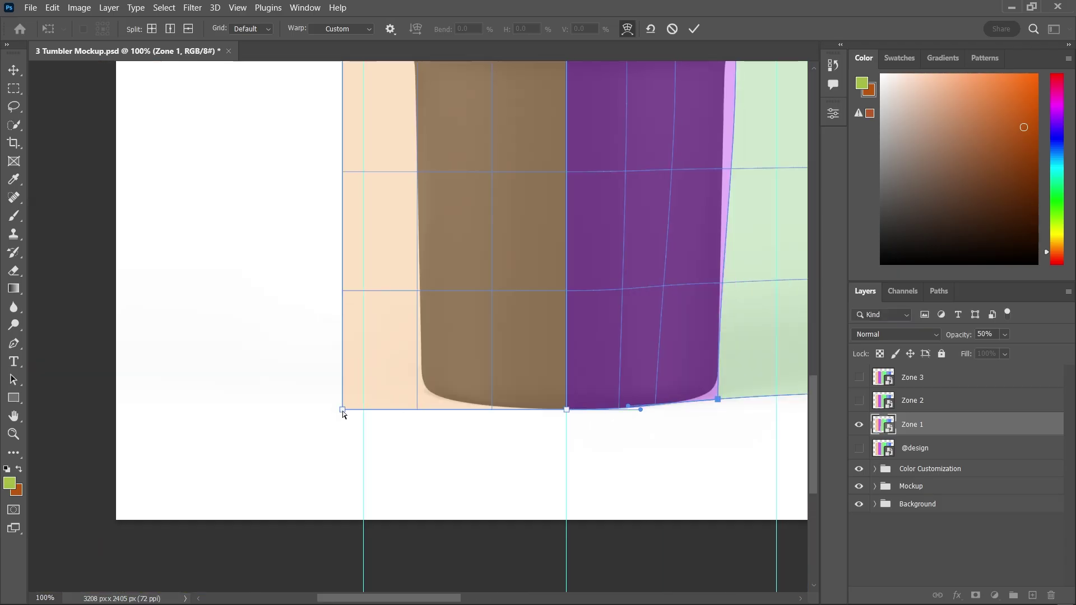
left_click_drag(343, 412, 417, 390)
scroll(468, 406, "up", 4)
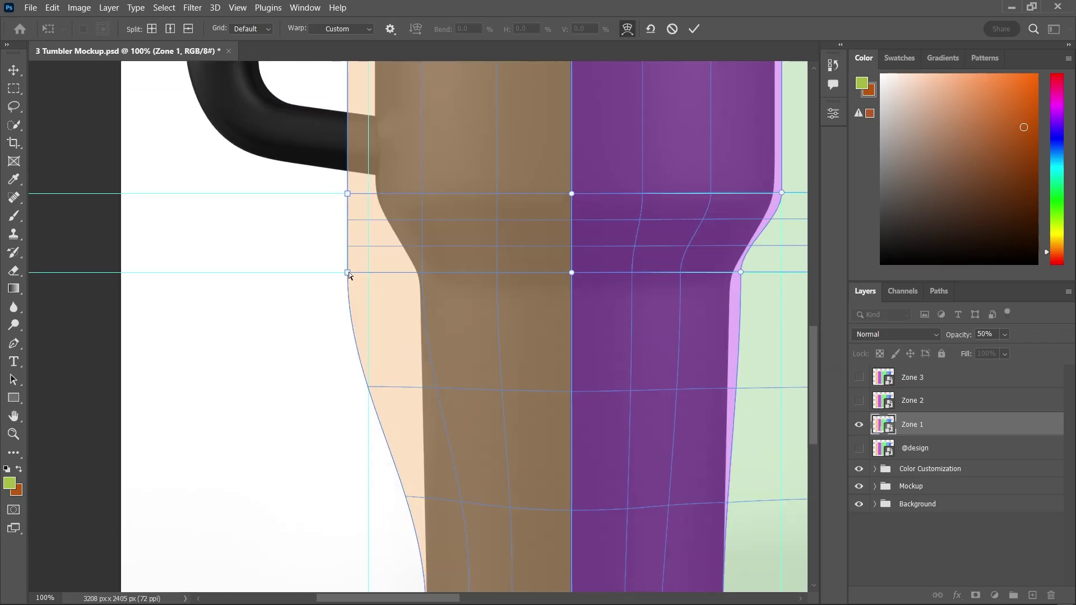
mouse_move(348, 274)
left_mouse_down()
mouse_move(413, 276)
mouse_move(432, 355)
mouse_move(392, 361)
left_mouse_up()
scroll(413, 276, "down", 2)
scroll(432, 355, "up", 4)
scroll(424, 327, "up", 2)
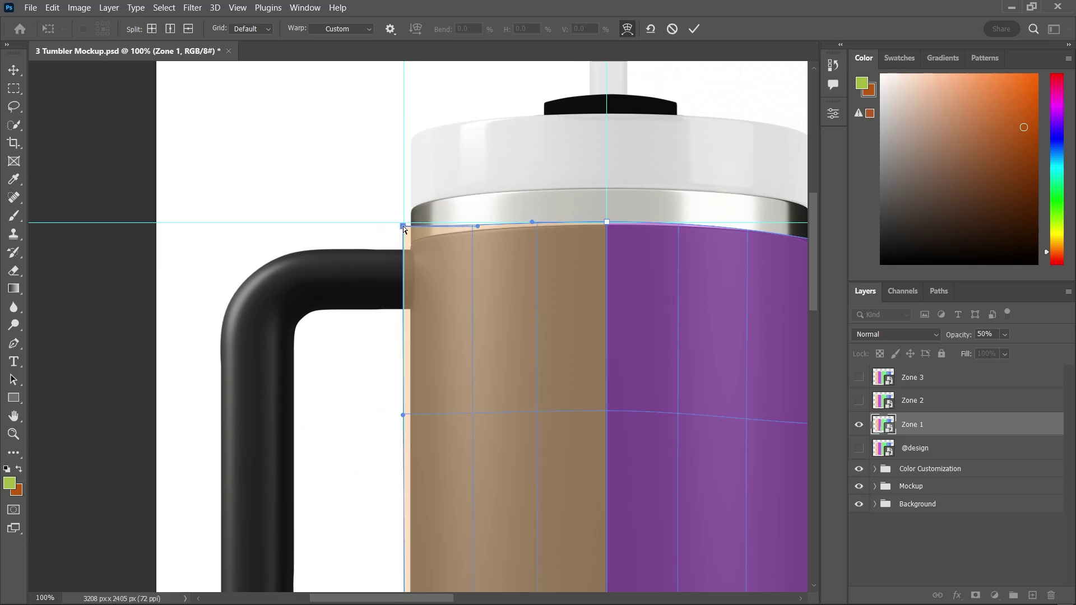
mouse_move(383, 218)
left_mouse_down()
mouse_move(404, 244)
mouse_move(446, 235)
left_mouse_up()
scroll(526, 226, "right", 2)
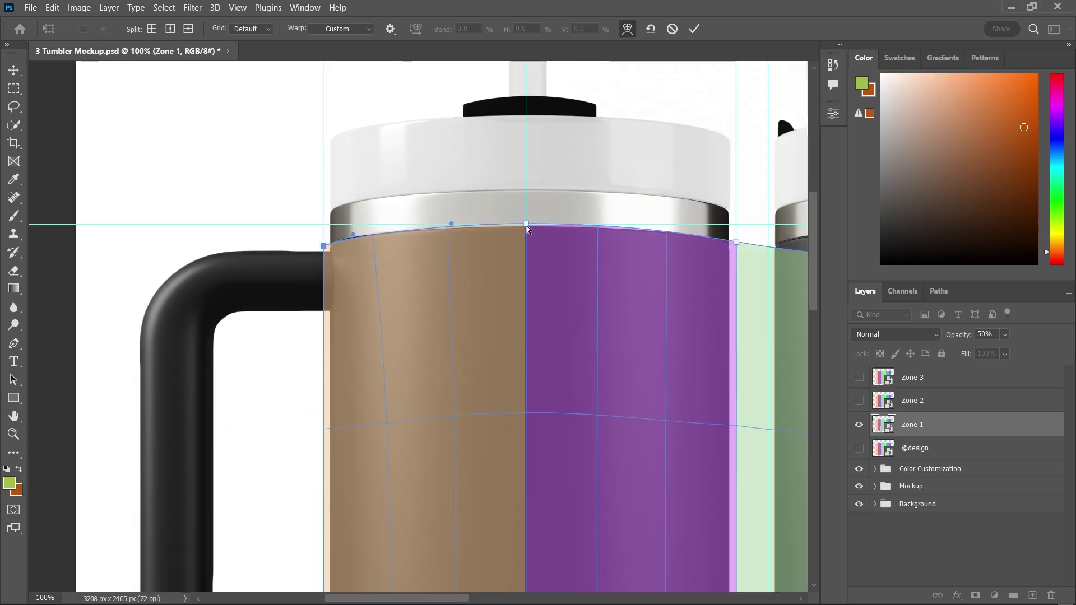
scroll(653, 263, "down", 2)
scroll(653, 264, "right", 2)
left_click_drag(648, 157, 577, 155)
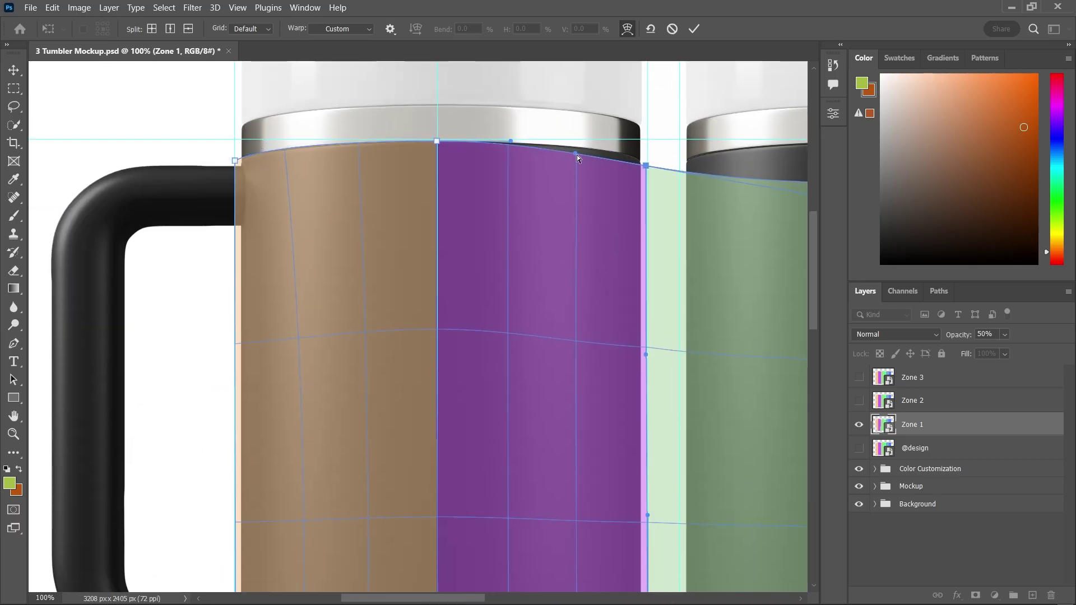
scroll(457, 248, "down", 5, "alt")
key("Return")
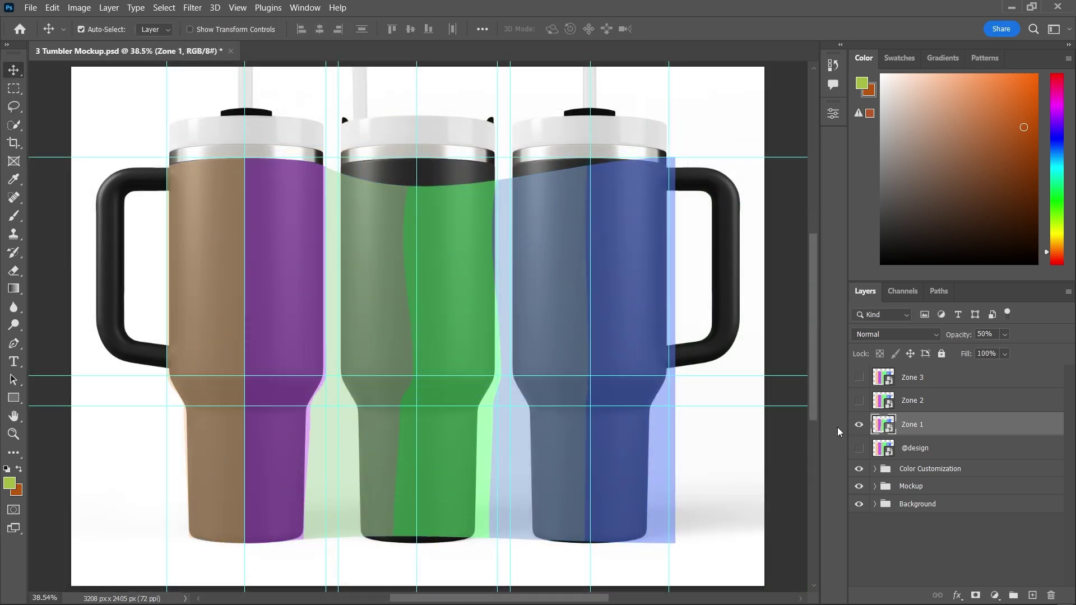
- Hide Zone 1, select Zone 2, and put Zone 2 into Free Transform warp mode
left_click(861, 428)
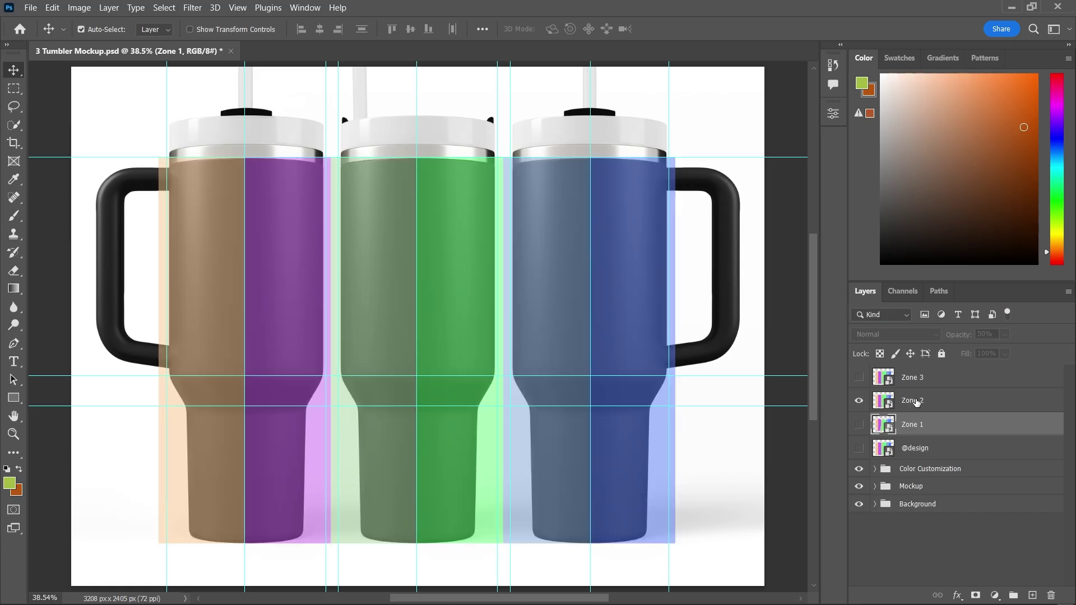
left_click(921, 400)
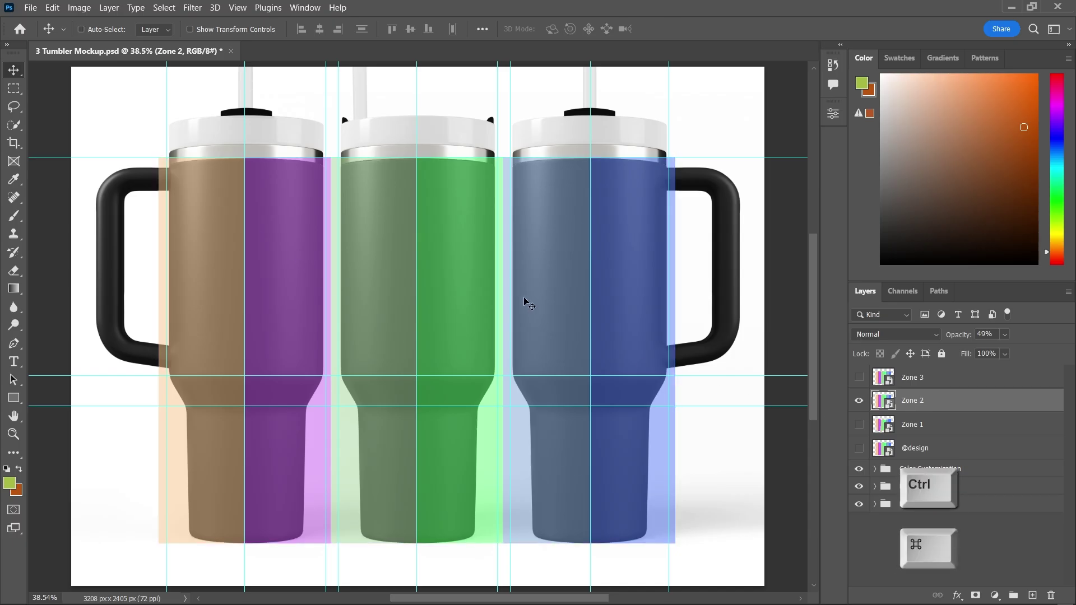
key("ctrl+t")
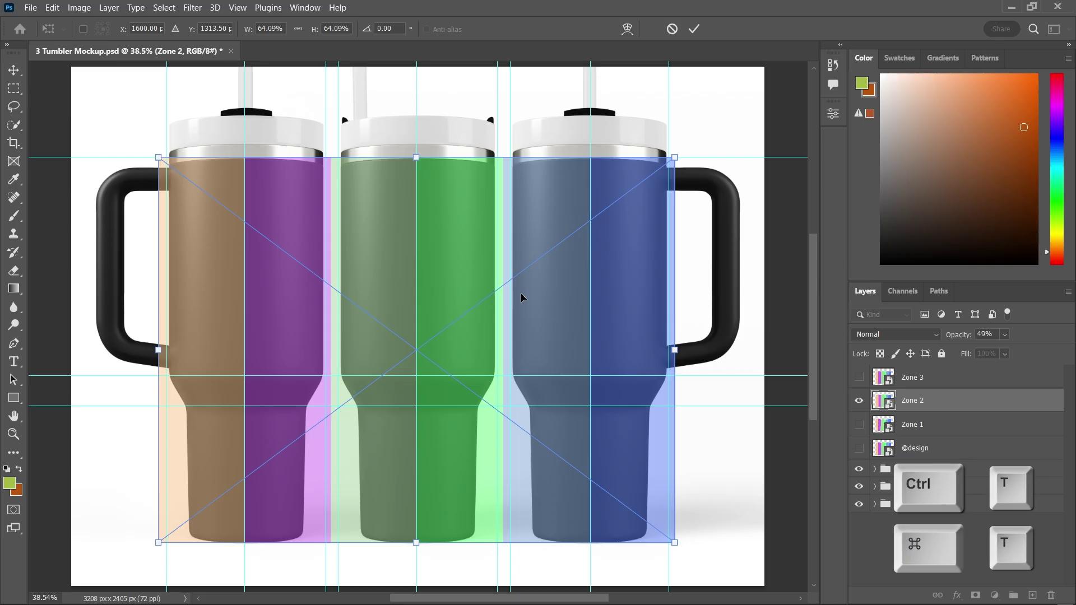
right_click(510, 271)
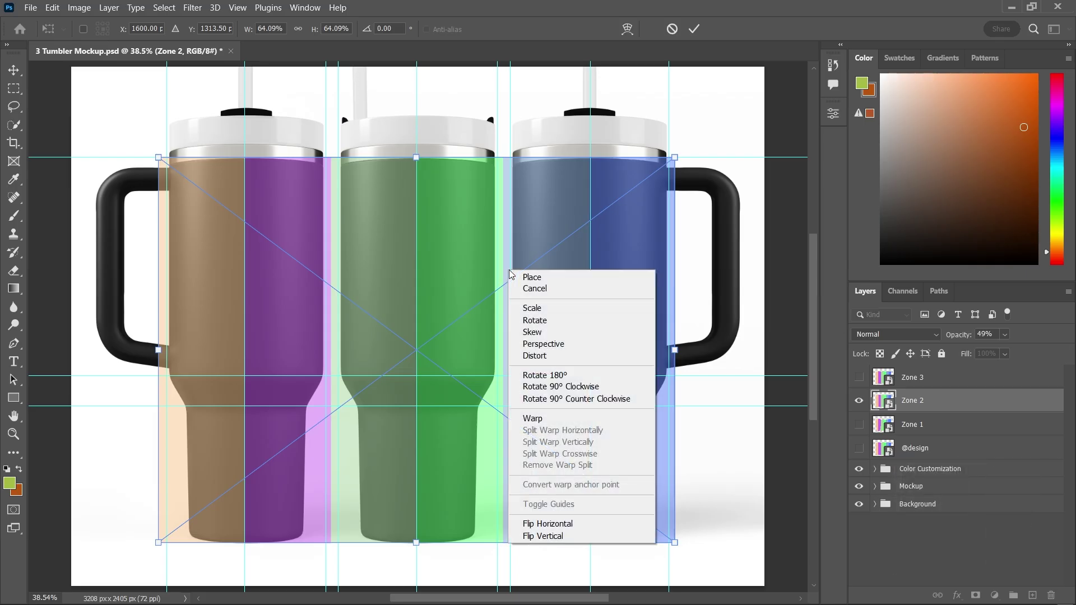
left_click(556, 418)
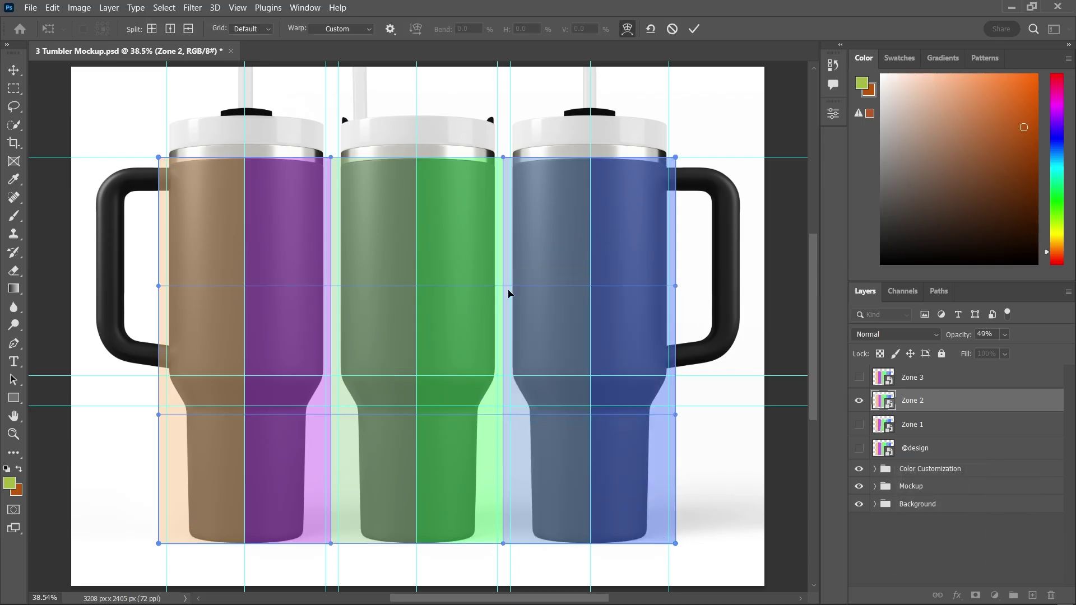
- Split Zone 2's mesh at the neck, bend it to the middle tumbler's neck and base, and commit
left_click(331, 284)
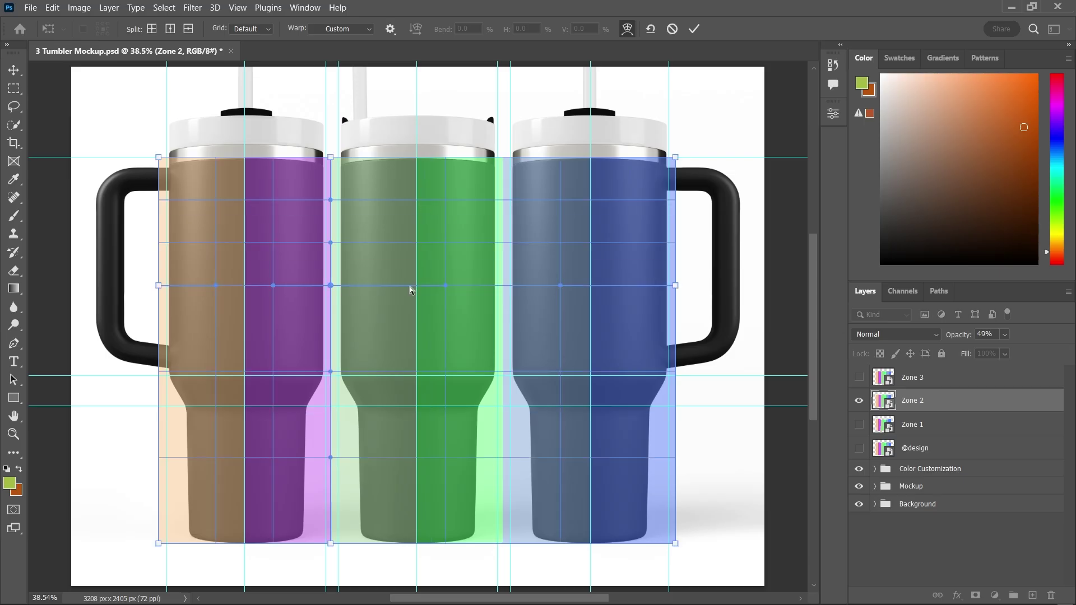
left_click(423, 376)
scroll(423, 405, "up", 3)
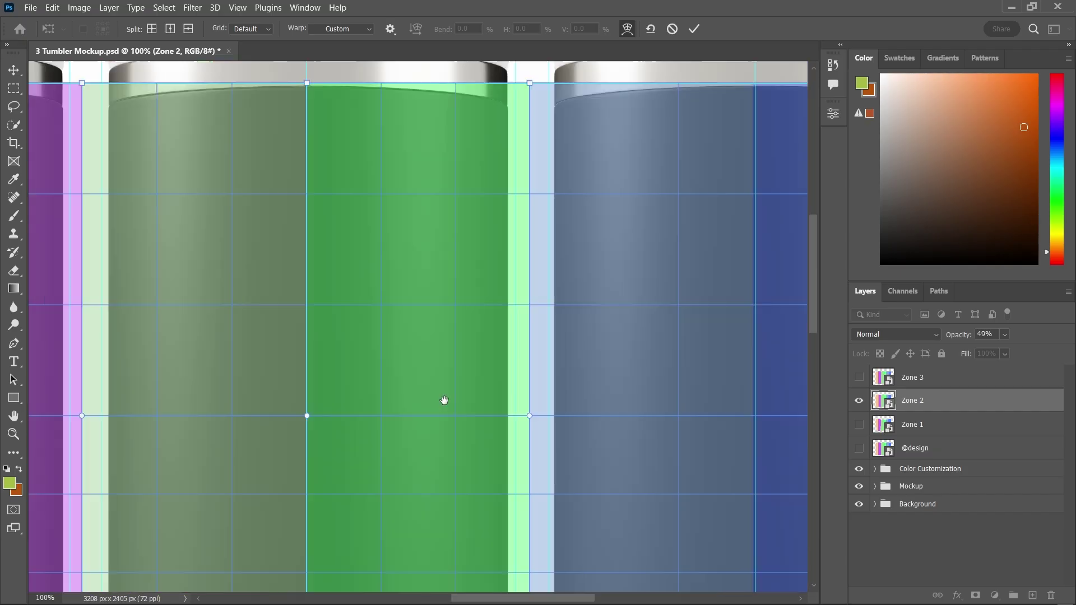
scroll(445, 401, "up", 2)
scroll(485, 353, "down", 3)
left_click_drag(486, 354, 515, 200)
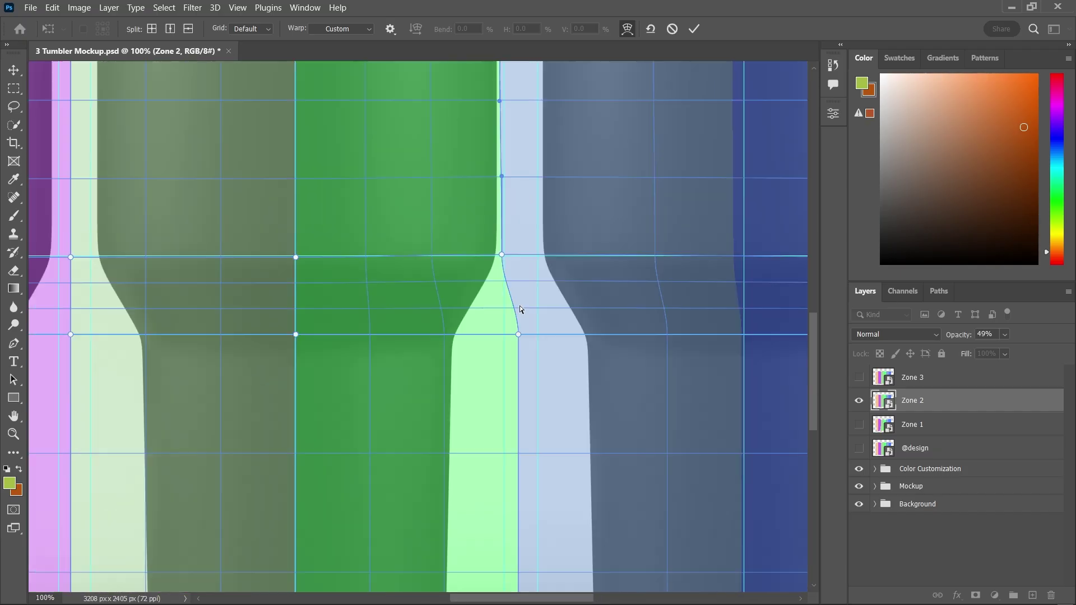
left_click_drag(518, 333, 458, 335)
mouse_move(517, 256)
left_mouse_down()
mouse_move(497, 251)
mouse_move(554, 0)
left_mouse_up()
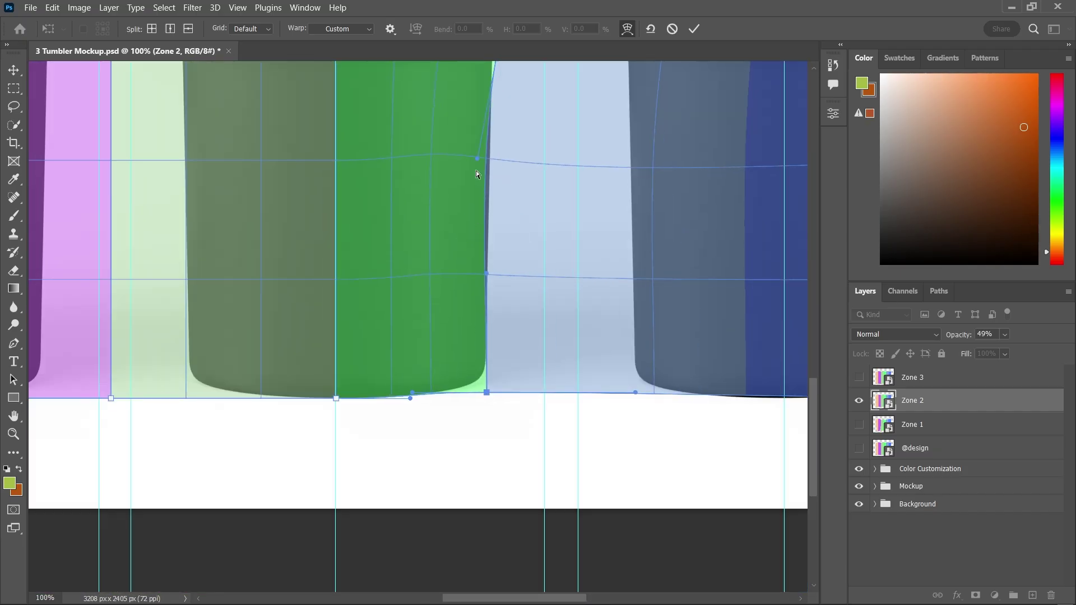
mouse_move(419, 395)
left_mouse_down()
mouse_move(422, 386)
mouse_move(383, 421)
left_mouse_up()
scroll(456, 390, "left", 5)
scroll(347, 230, "up", 4)
scroll(347, 230, "up", 2)
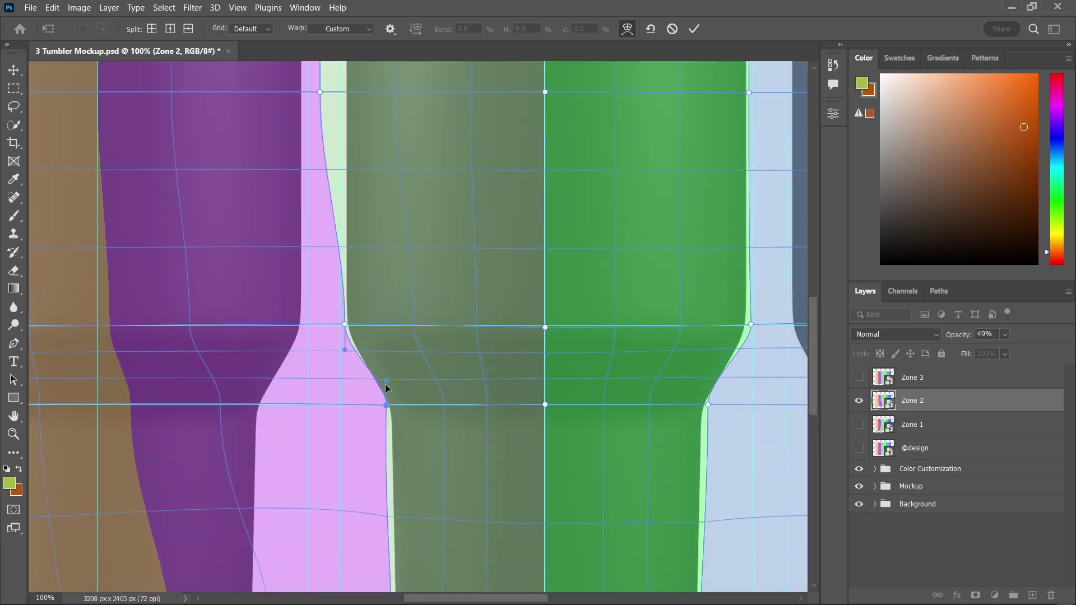
scroll(385, 385, "down", 3)
scroll(350, 286, "up", 5)
scroll(350, 286, "up", 5)
left_click_drag(314, 173, 377, 157)
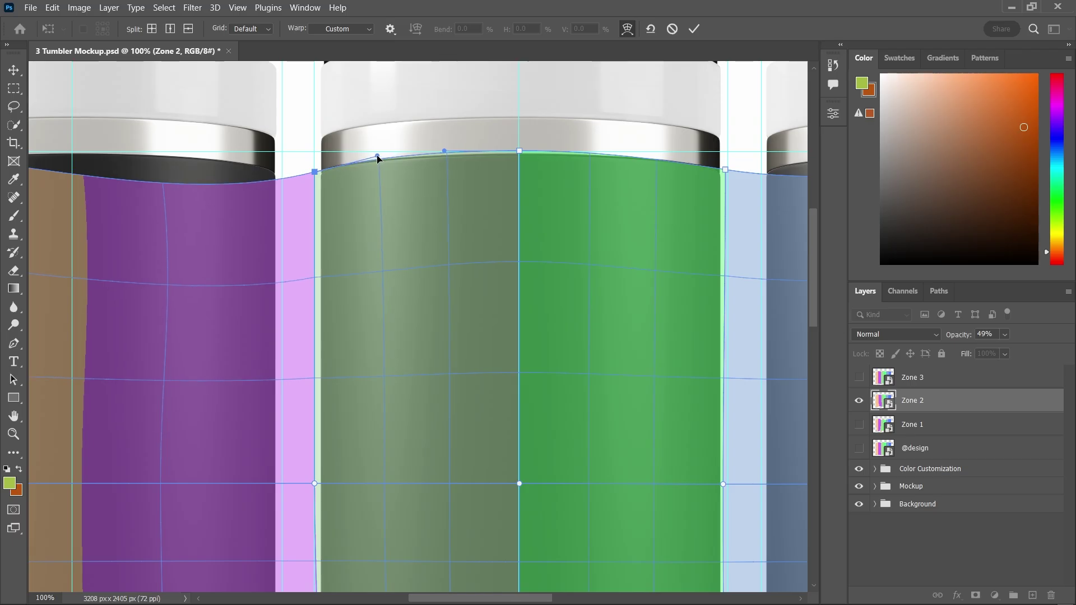
key("ctrl+0")
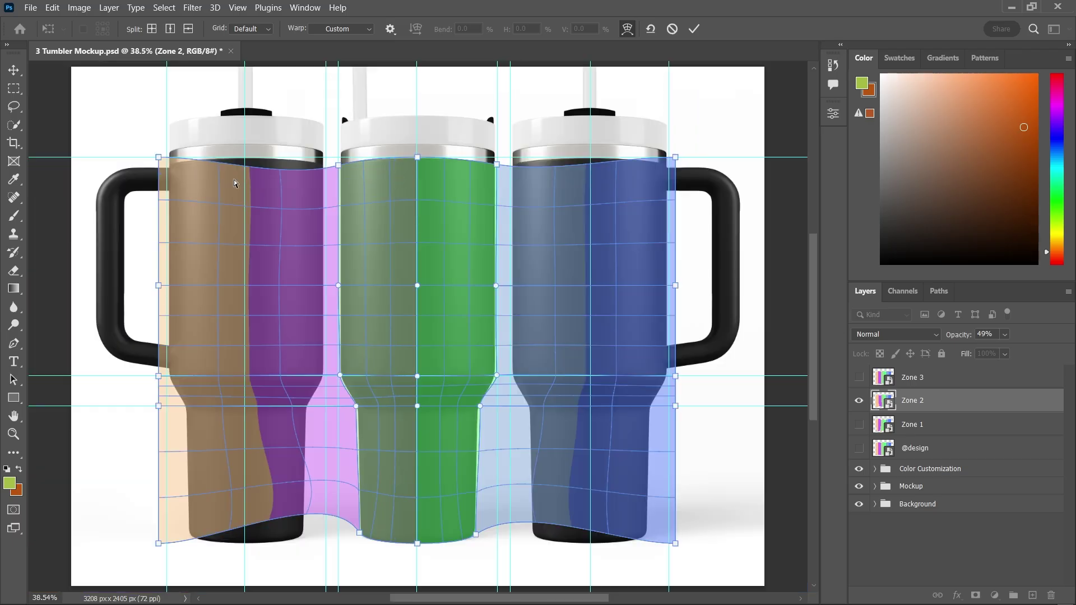
key("Return")
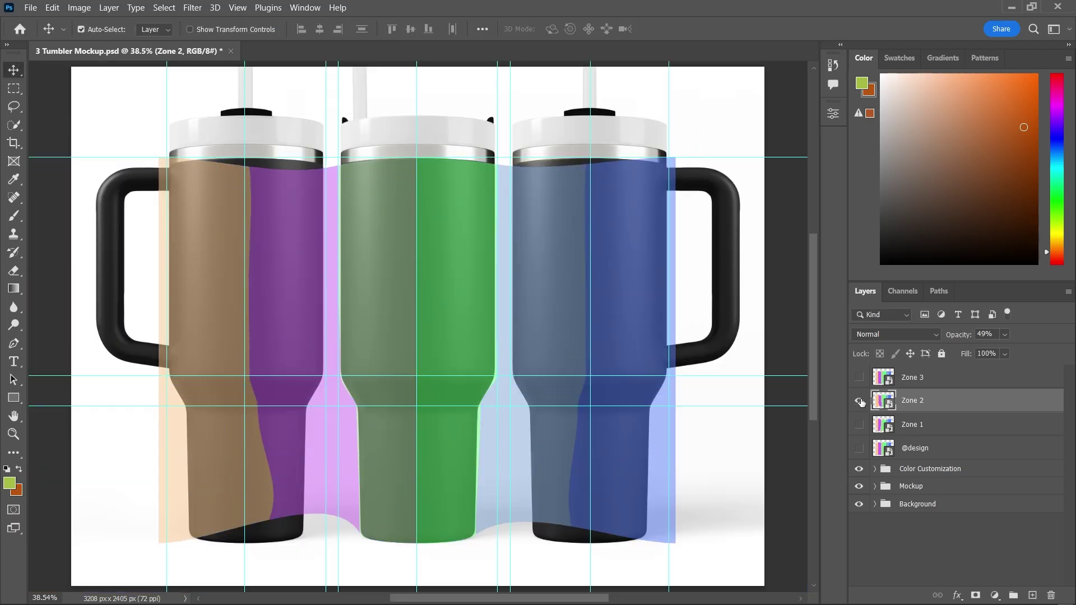
- Swap to Zone 3, pull its warp mesh onto the right tumbler's sides and base, and apply
left_click(860, 401)
left_click(860, 378)
key("ctrl+t")
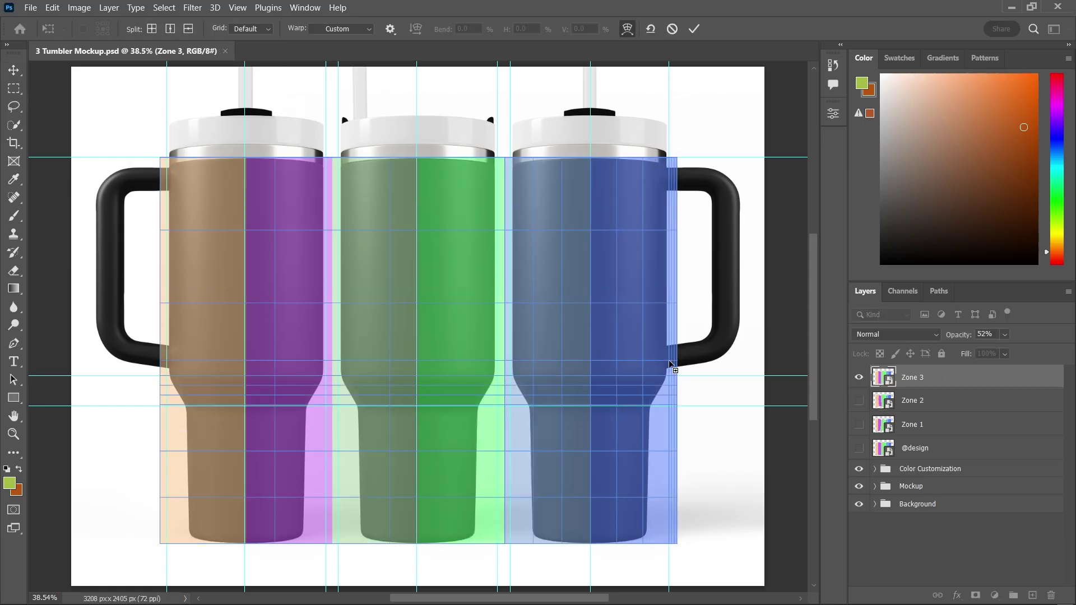
key("ctrl+equal")
key("ctrl+equal")
left_click_drag(556, 196, 515, 205)
scroll(514, 205, "down", 2)
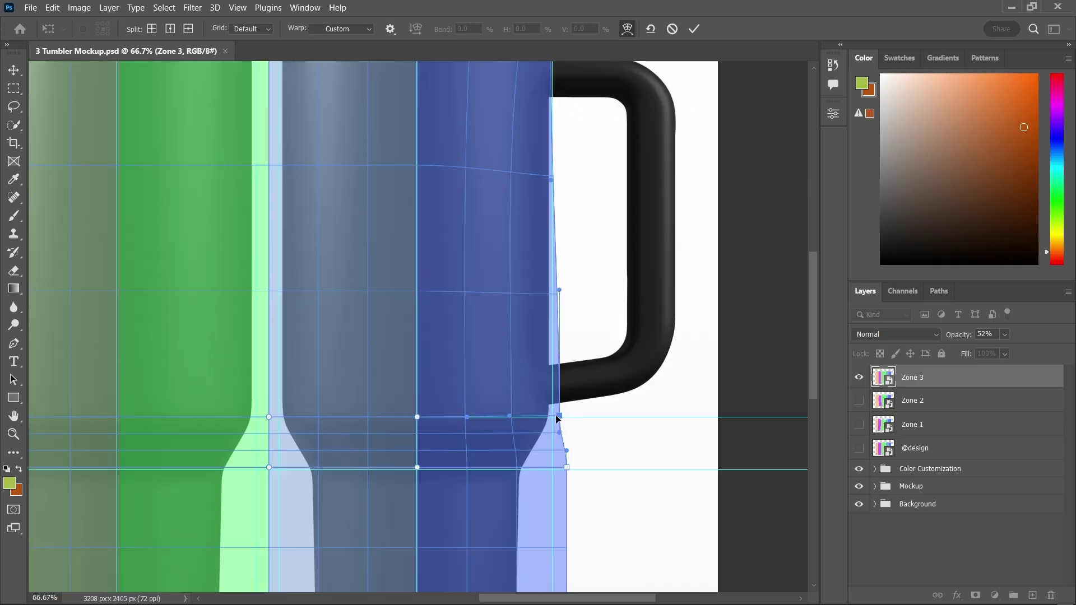
scroll(538, 413, "down", 2)
scroll(539, 414, "down", 2)
scroll(564, 435, "down", 2)
left_click_drag(613, 437, 564, 434)
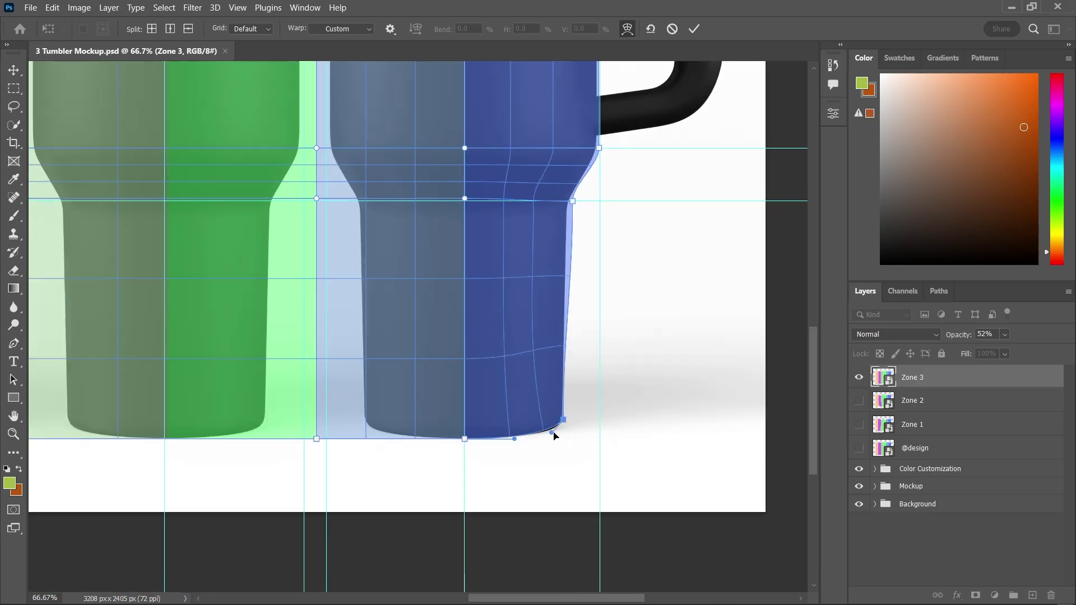
scroll(552, 432, "left", 2)
left_click_drag(415, 438, 462, 420)
scroll(454, 328, "up", 2)
scroll(454, 328, "up", 3)
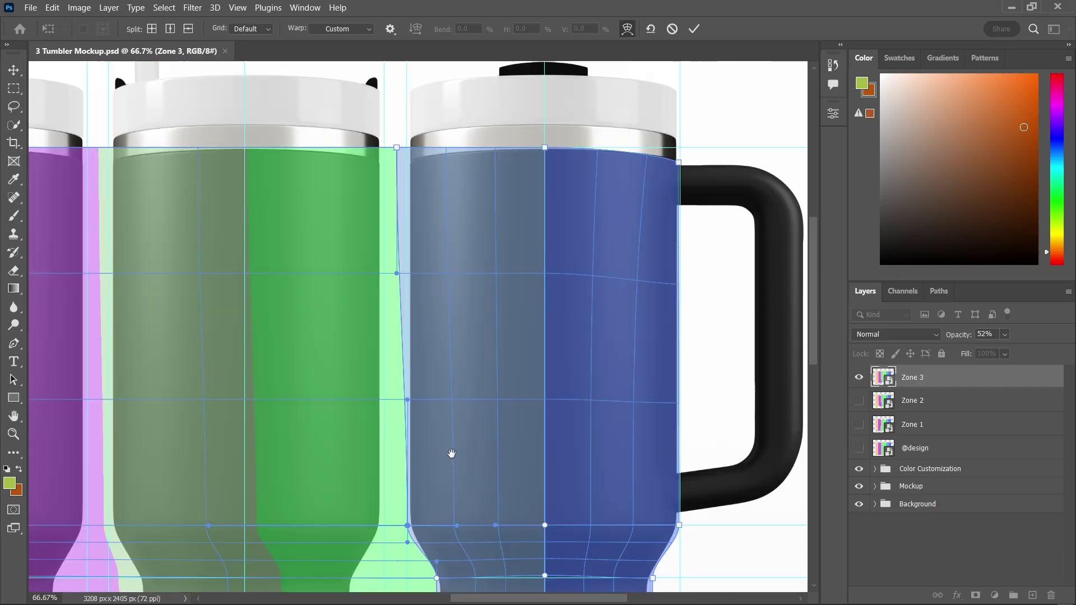
scroll(314, 253, "up", 1)
left_click_drag(314, 252, 320, 269)
key("ctrl+0")
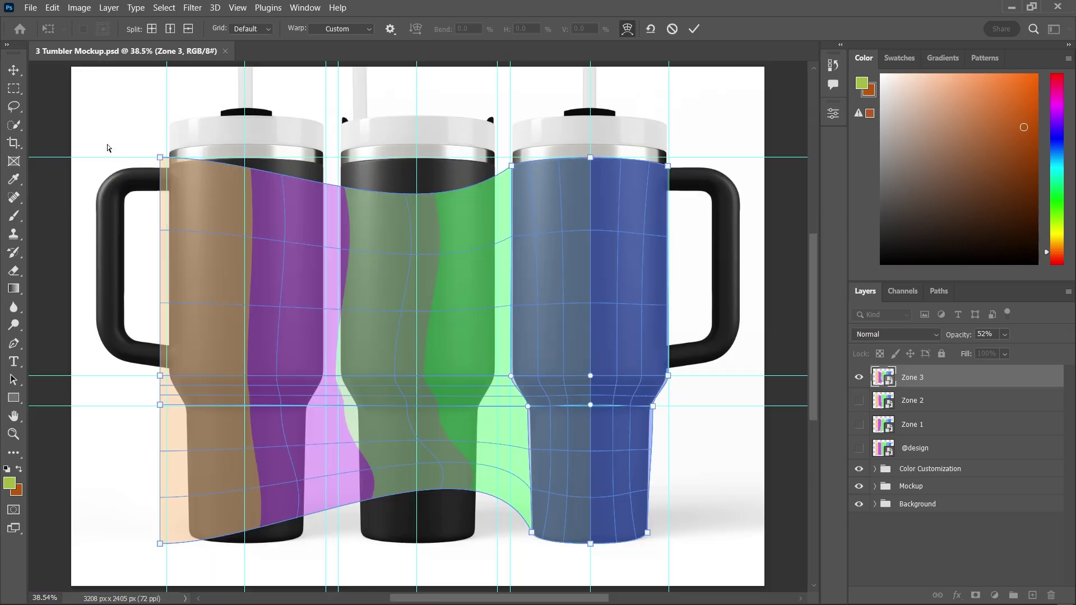
left_click(14, 70)
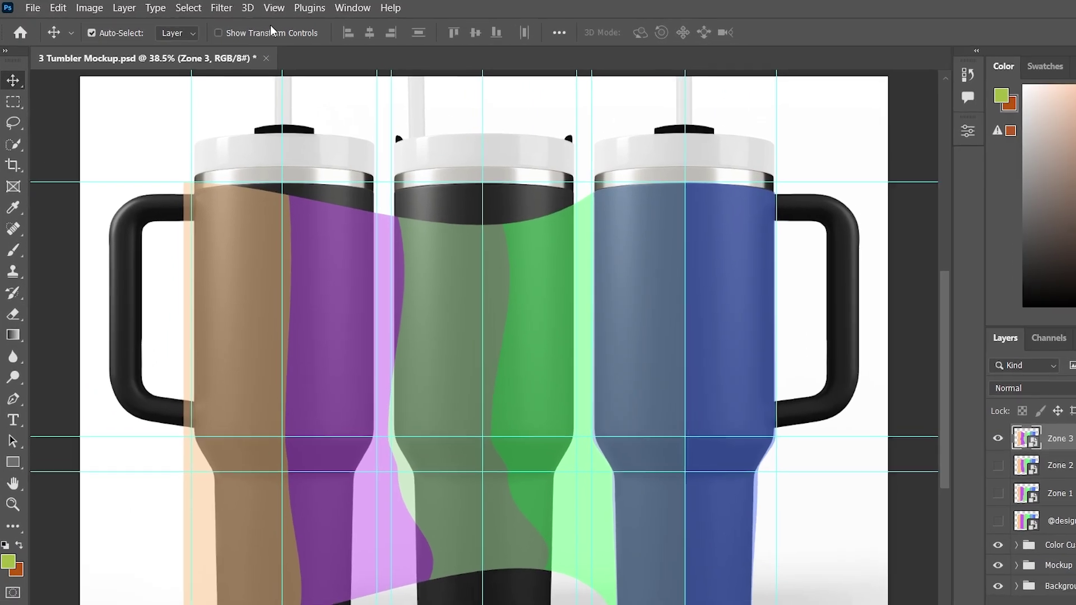
- Hide the guides from the View menu
left_click(238, 8)
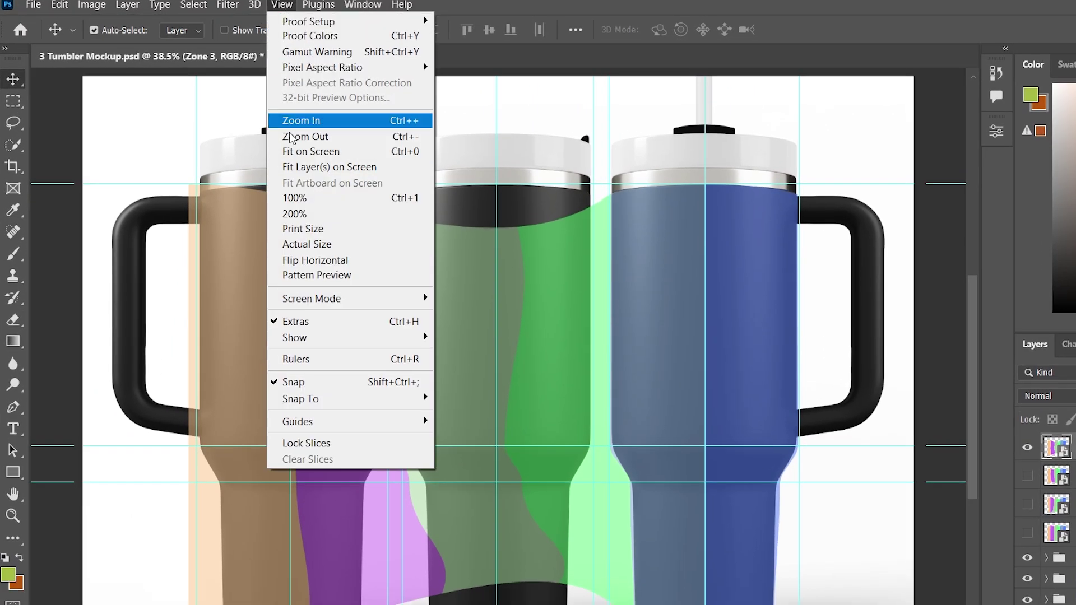
mouse_move(296, 290)
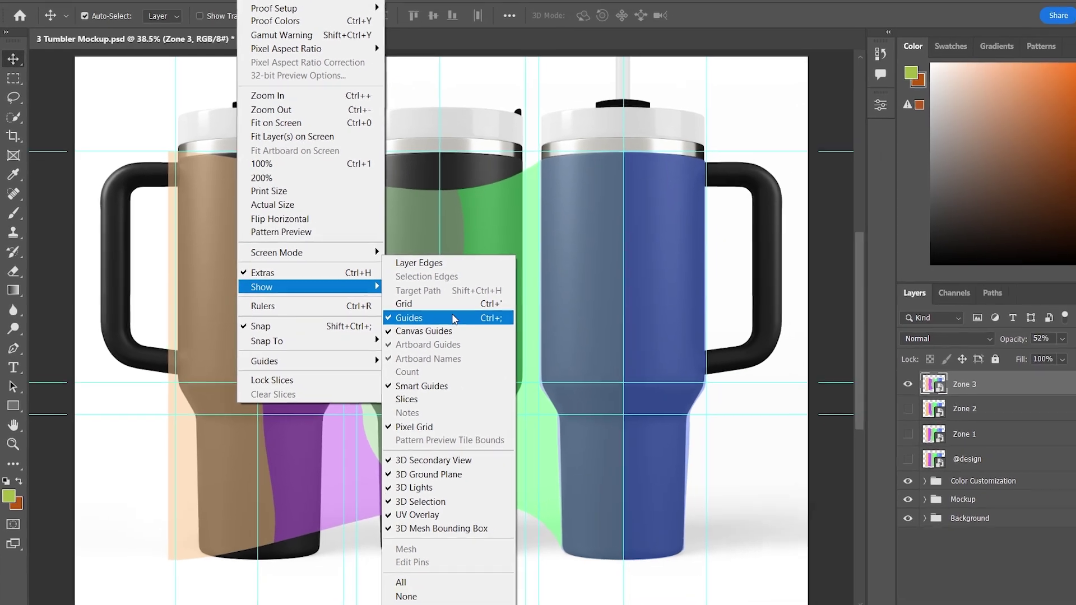
left_click(453, 318)
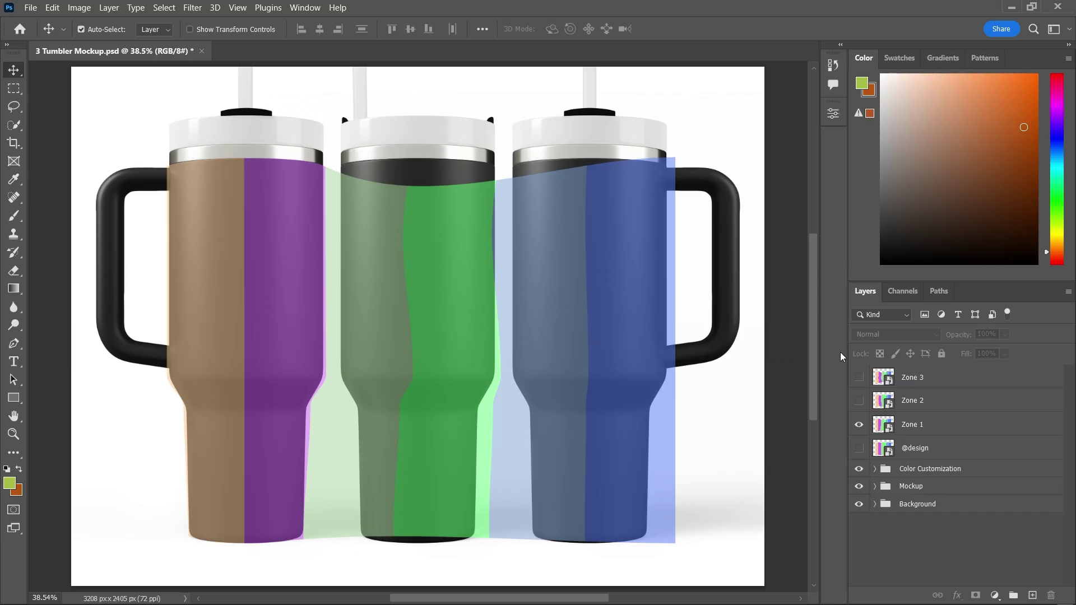
- Load the saved Zone 1 channel as a selection and add it as Zone 1's layer mask
left_click(927, 428)
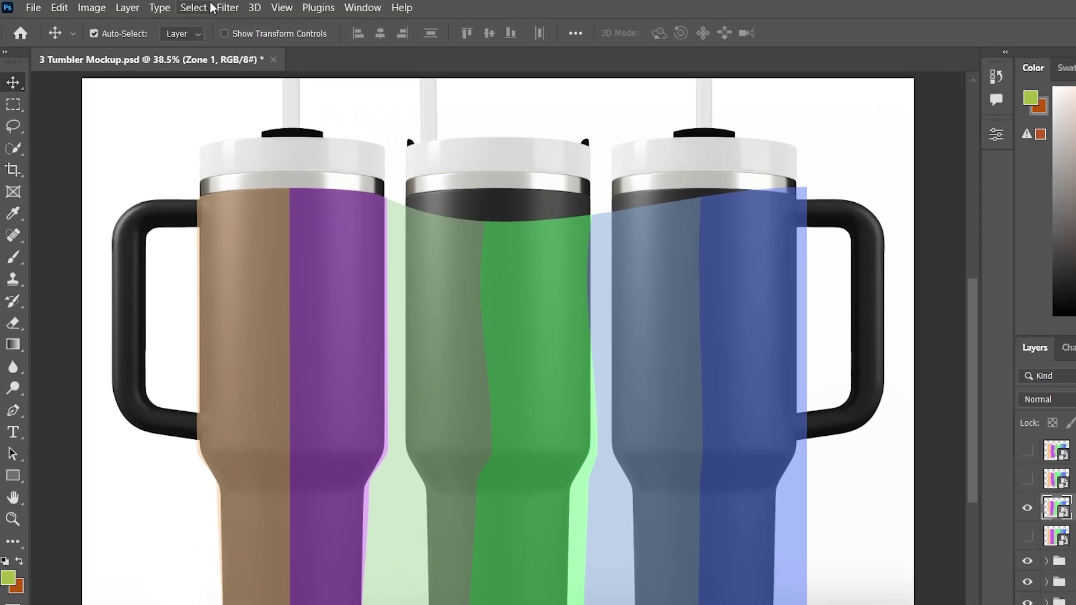
left_click(175, 7)
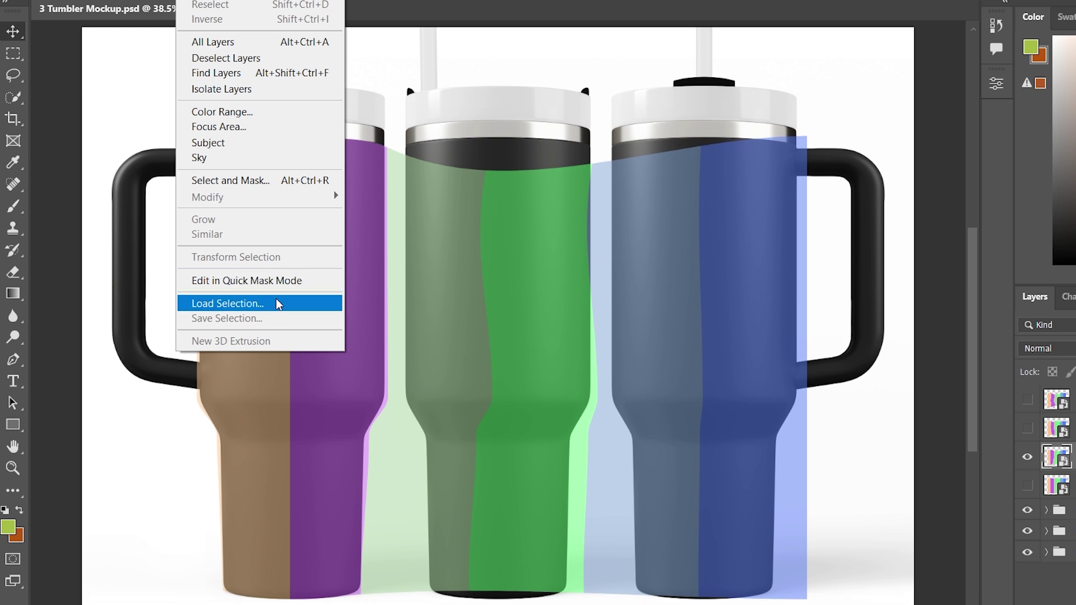
left_click(278, 303)
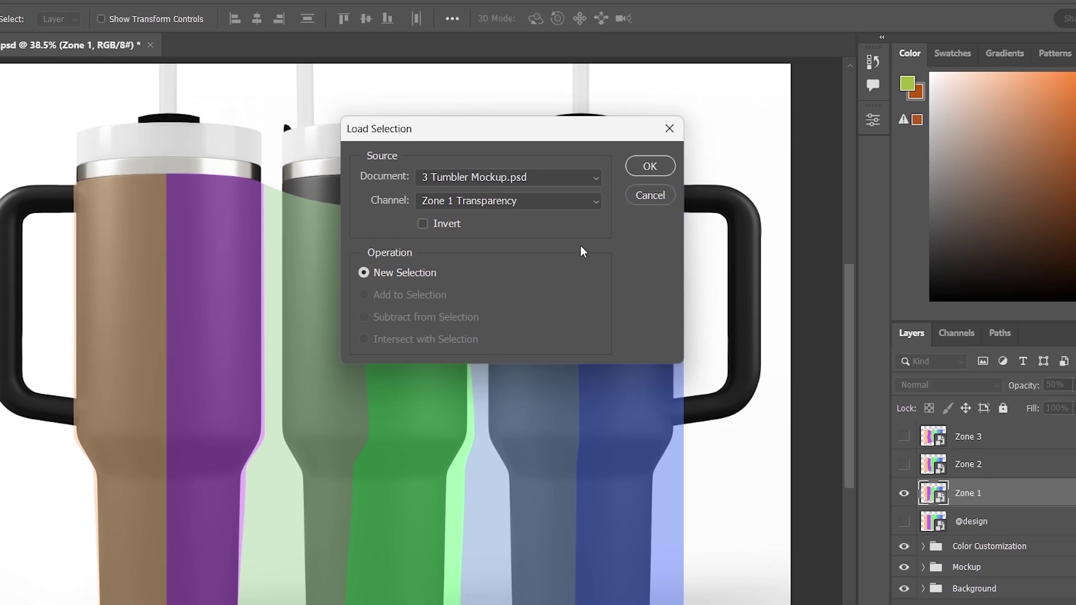
left_click(589, 202)
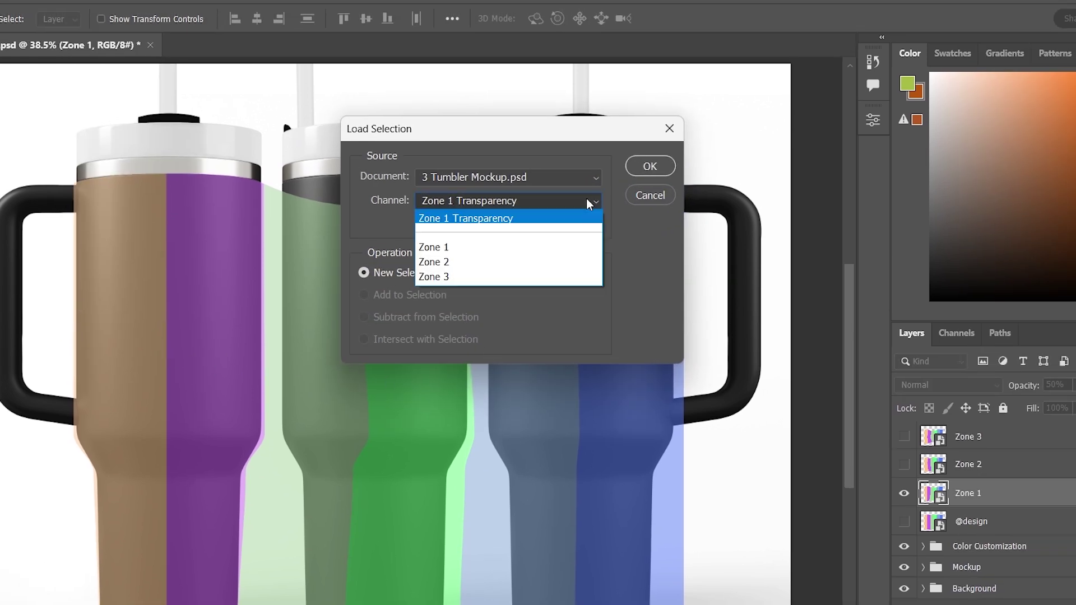
left_click(573, 247)
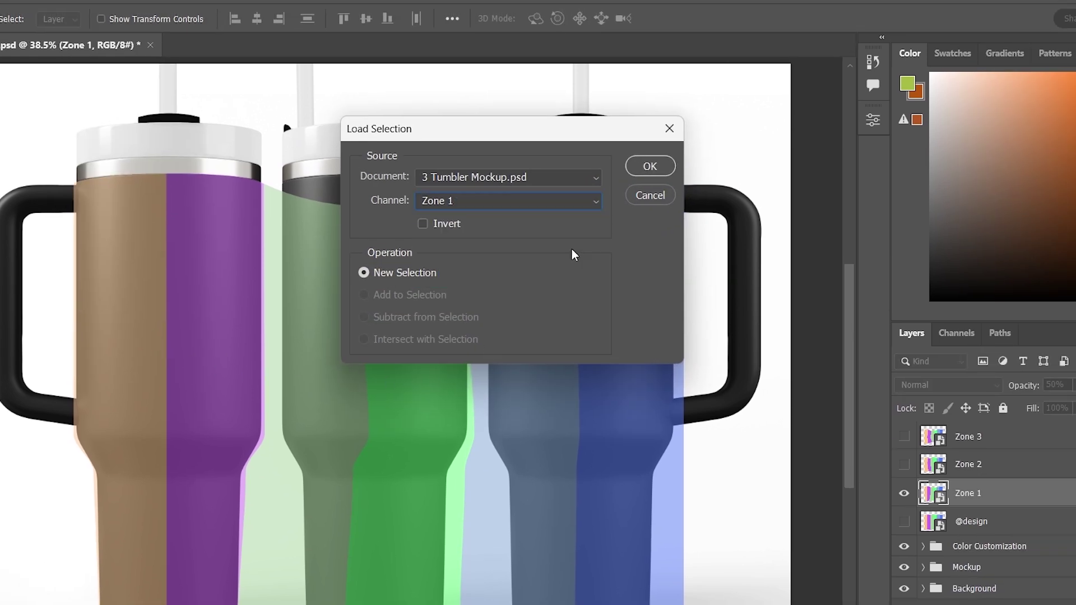
left_click(638, 171)
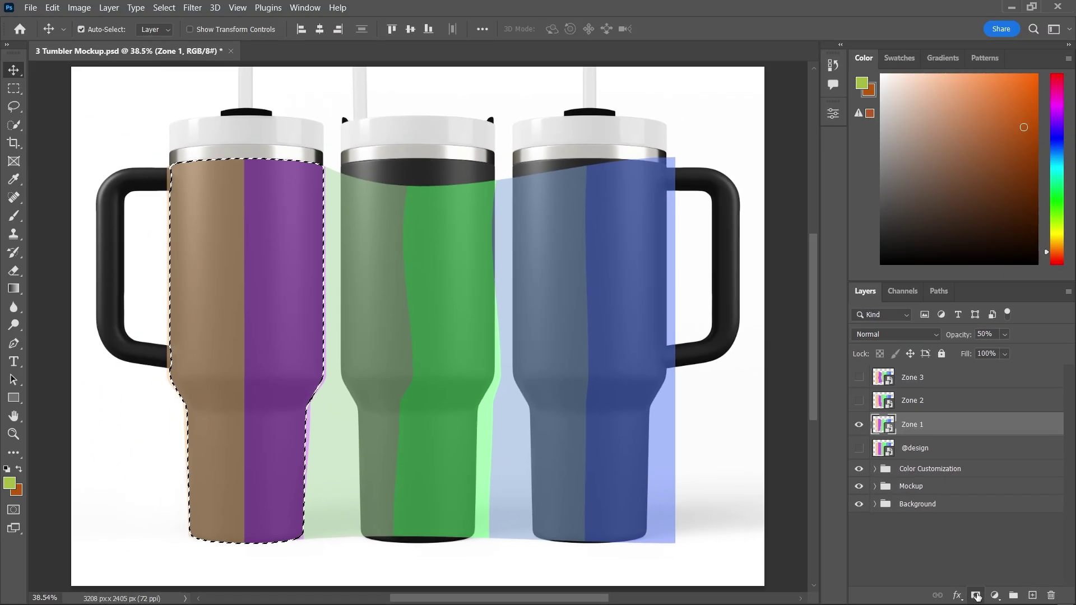
left_click(975, 596)
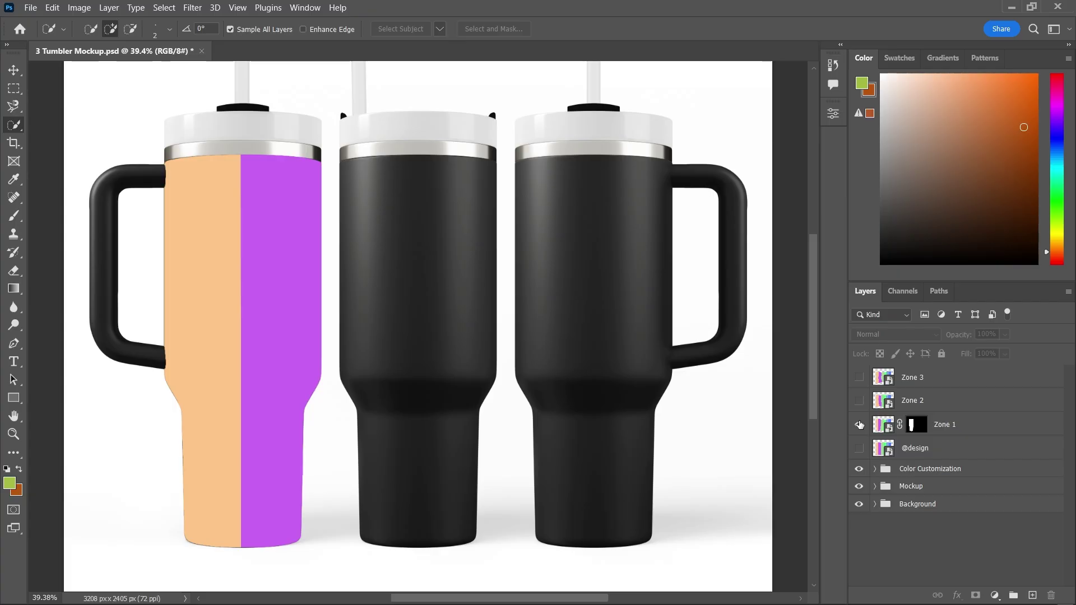
- Hide Zone 1 and mask Zone 2 to the middle tumbler using the saved Zone 2 selection
left_click(859, 424)
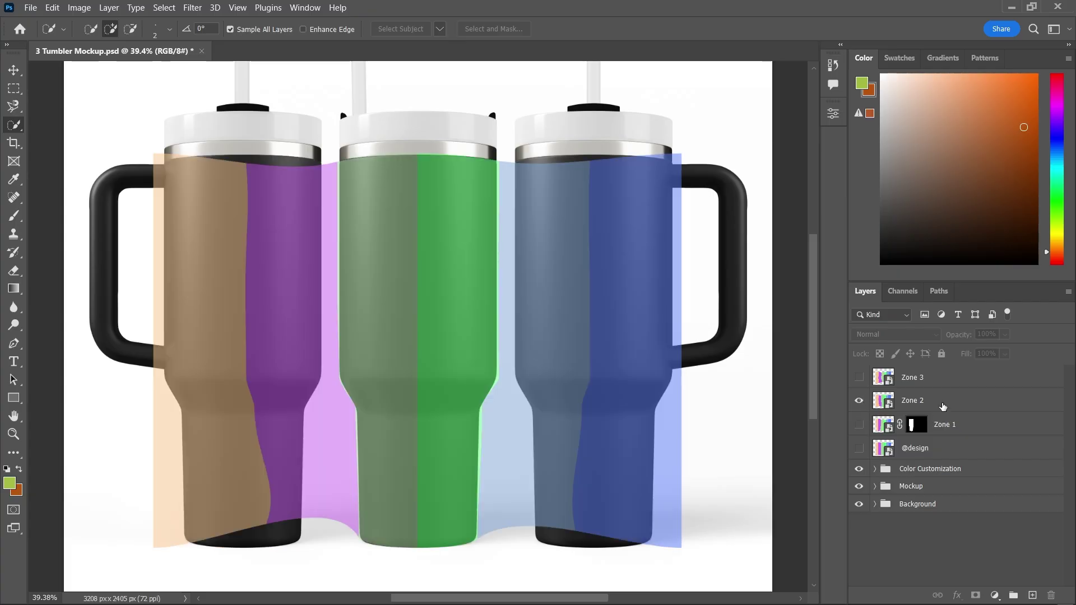
left_click(936, 404)
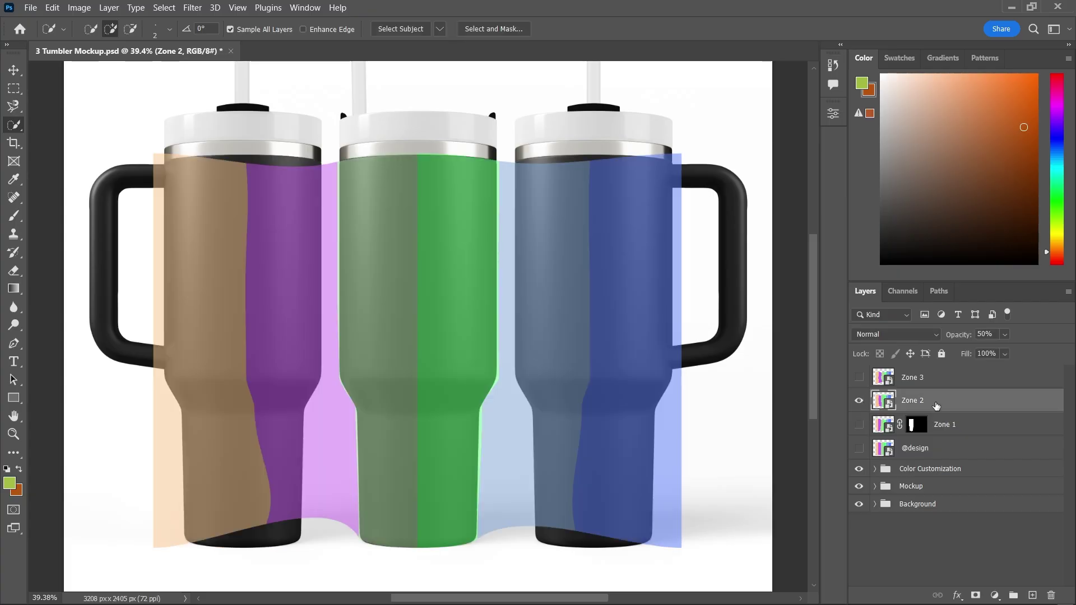
left_click(164, 8)
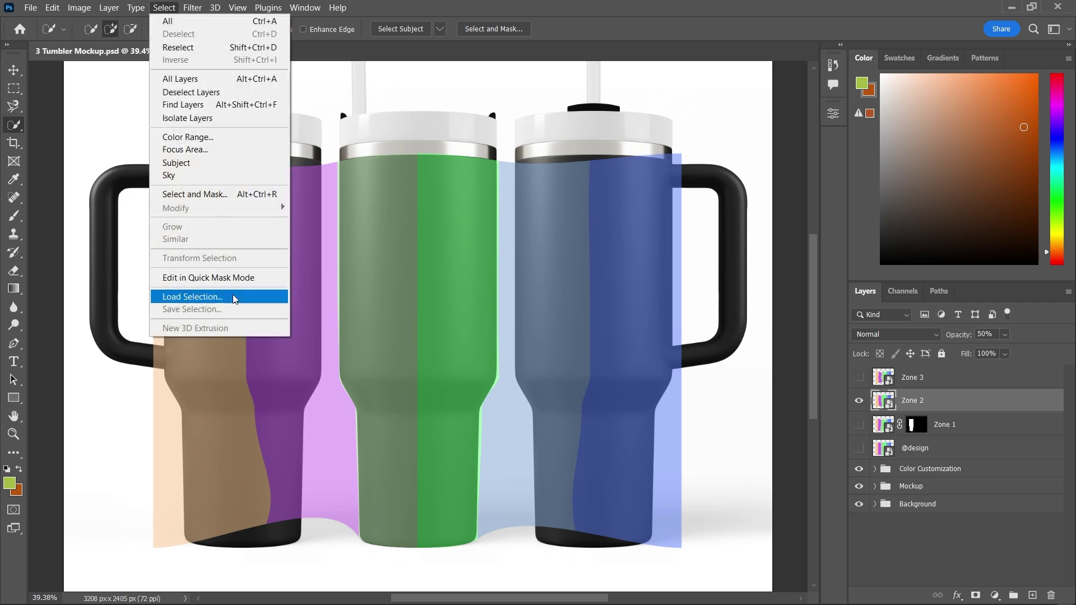
left_click(194, 298)
left_click(481, 181)
left_click(483, 231)
left_click(647, 153)
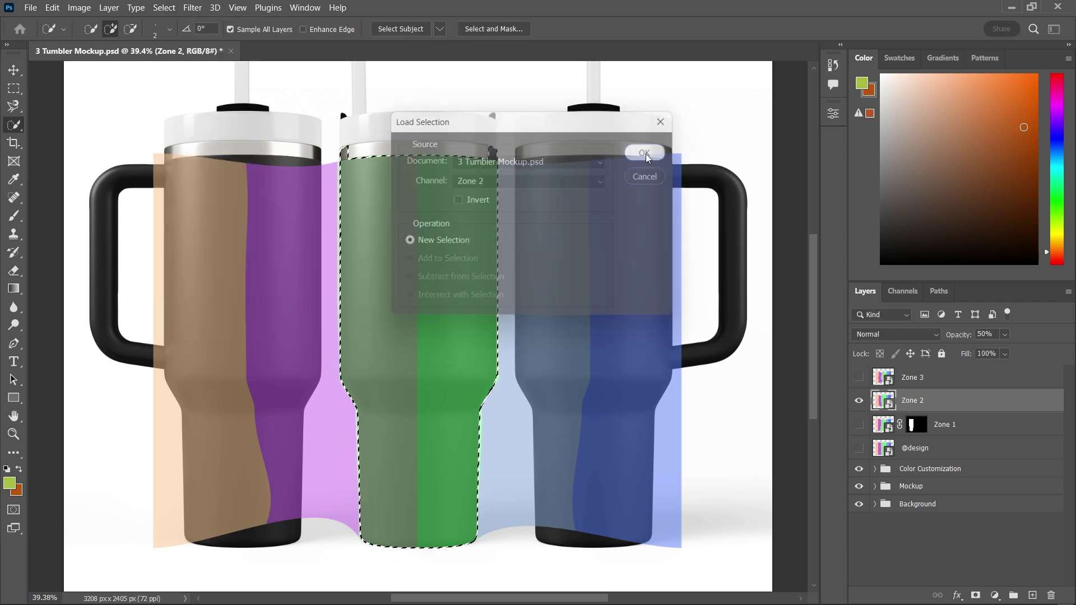
left_click(976, 595)
left_click(1002, 334)
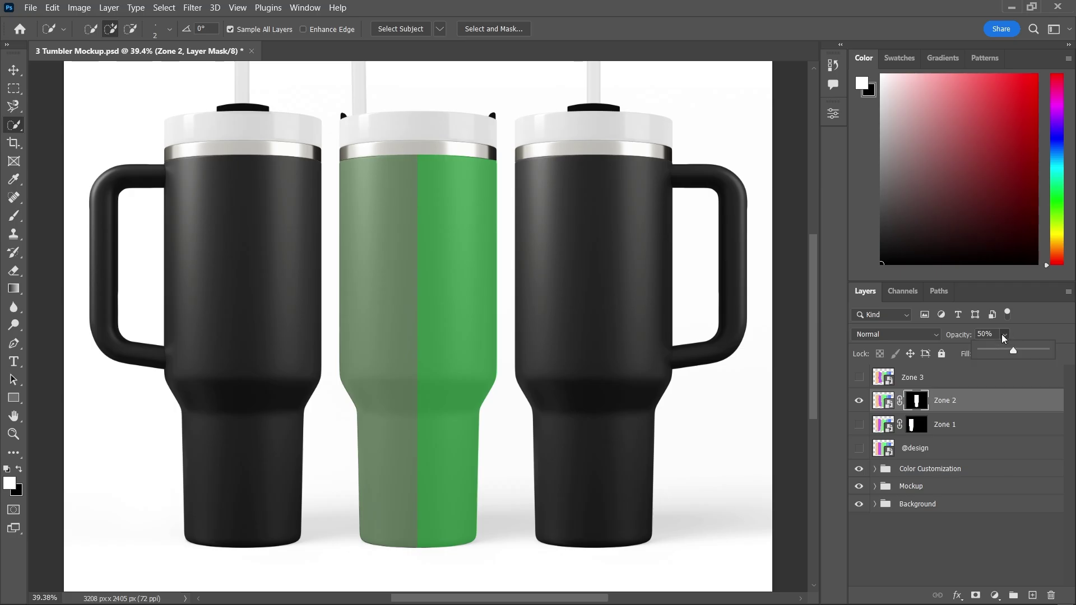
- Mask Zone 3 to the right tumbler at 100% opacity, then show Zones 1 and 2 again
left_click(859, 401)
left_click(859, 377)
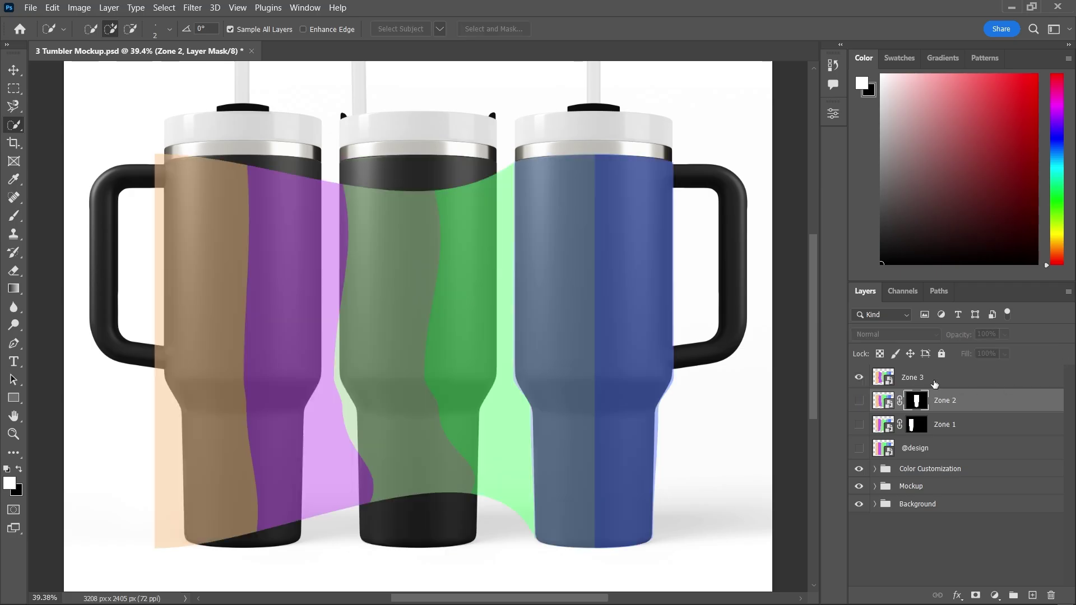
left_click(912, 377)
left_click(165, 7)
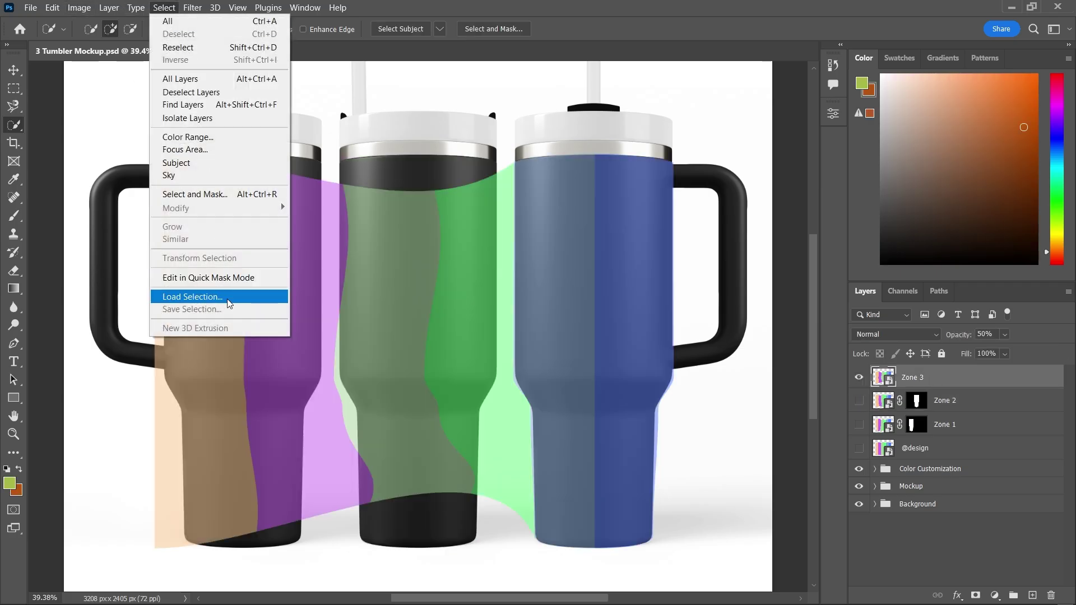
left_click(181, 297)
left_click(530, 180)
left_click(504, 243)
left_click(645, 153)
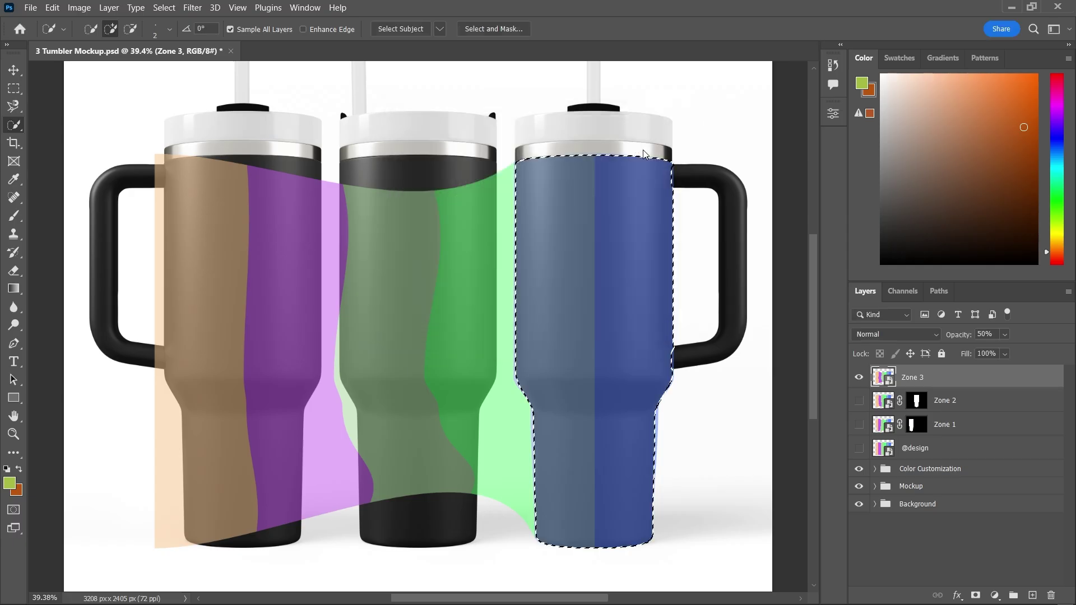
left_click(975, 594)
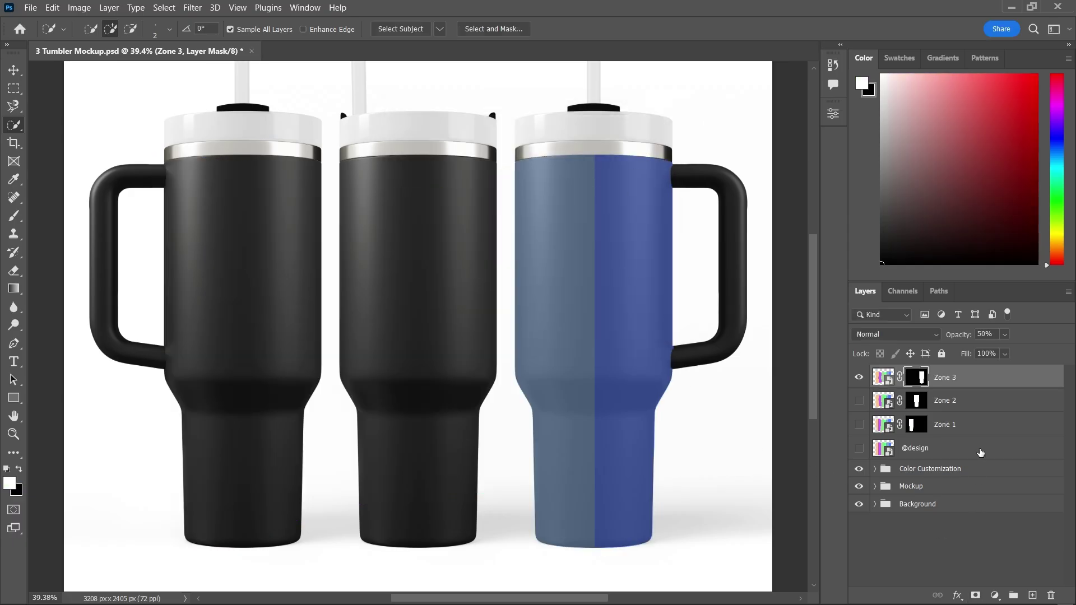
left_click(1004, 334)
left_click_drag(1010, 350, 1057, 368)
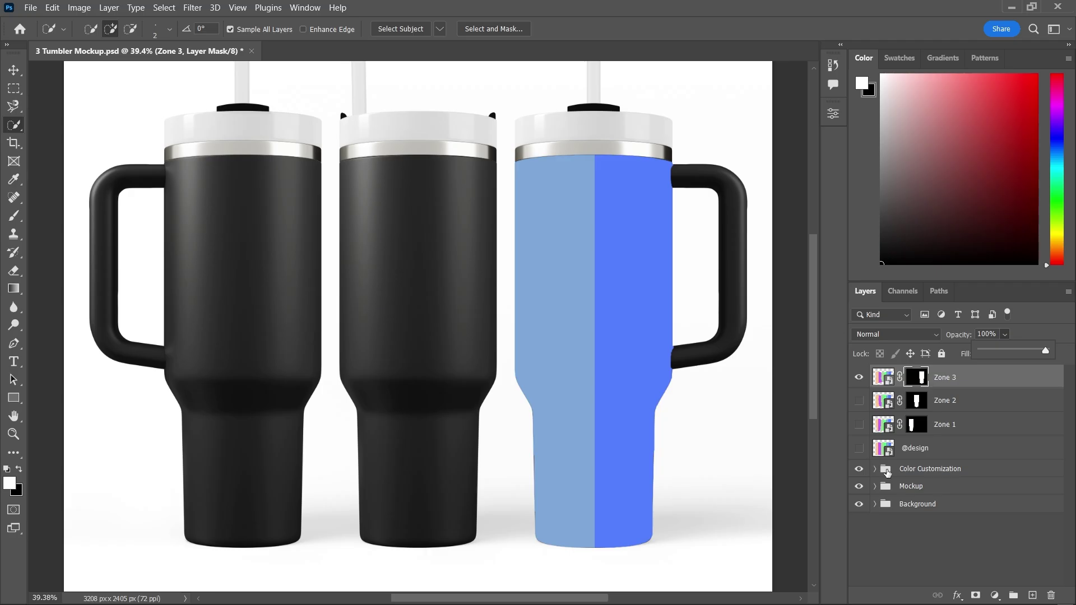
left_click(859, 401)
left_click(859, 425)
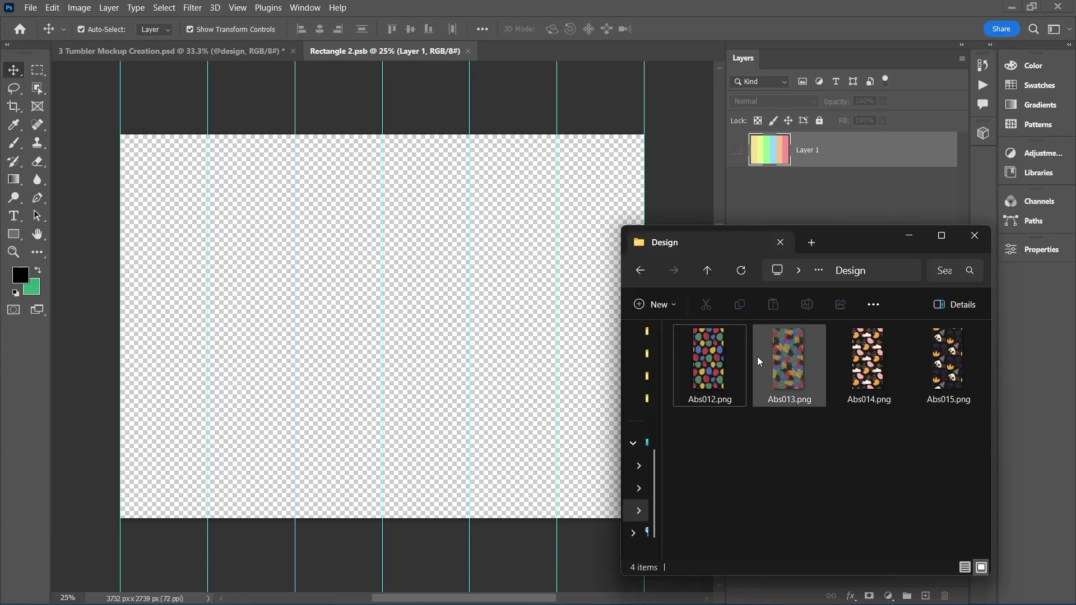
- Place Abs012.png in the design smart object, rotated 90° and scaled to fill, and save it
mouse_move(709, 361)
left_mouse_down()
mouse_move(391, 344)
mouse_move(346, 314)
left_mouse_up()
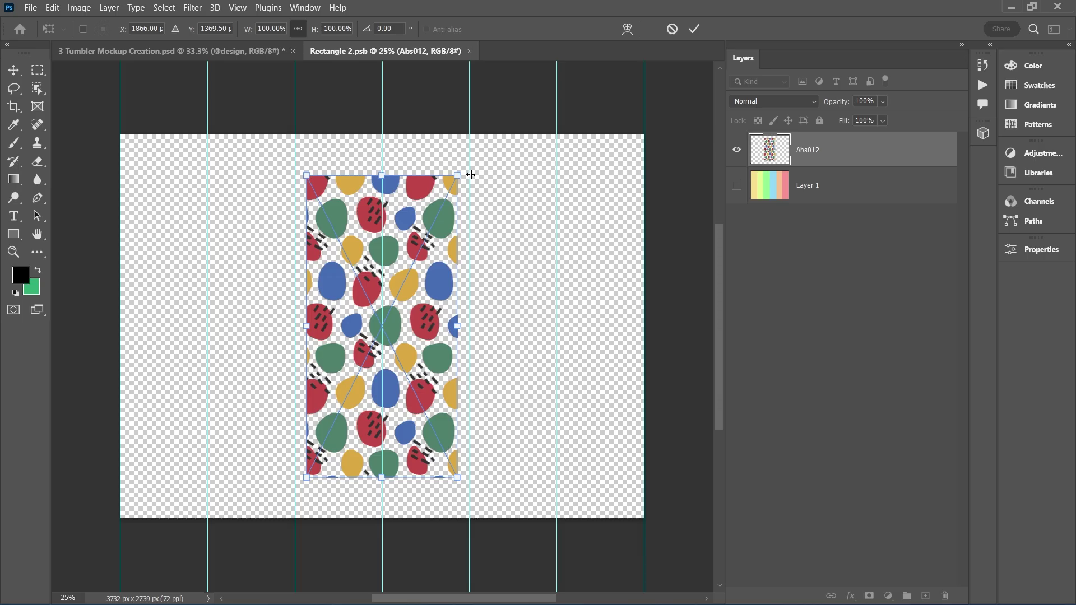
left_click_drag(471, 169, 539, 384)
left_click_drag(471, 319, 361, 206)
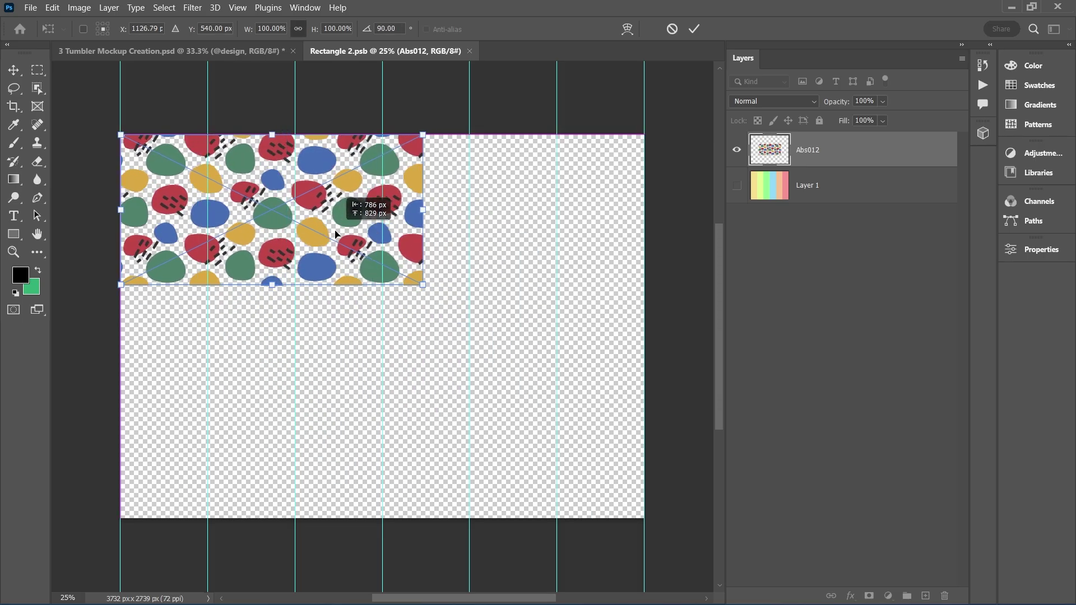
left_click_drag(430, 289, 644, 516)
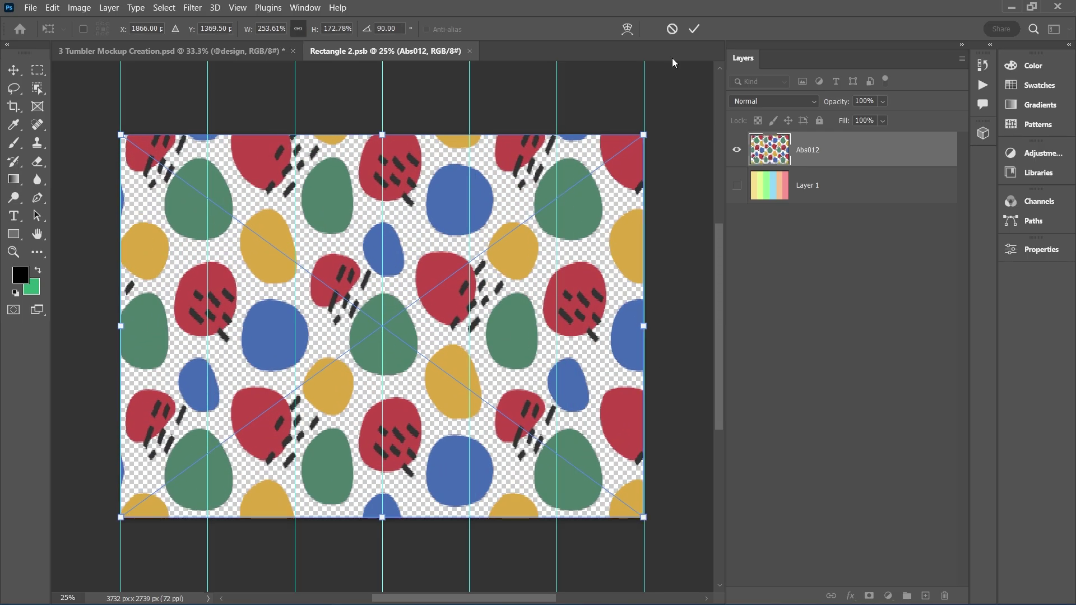
left_click(692, 30)
left_click(31, 8)
left_click(60, 156)
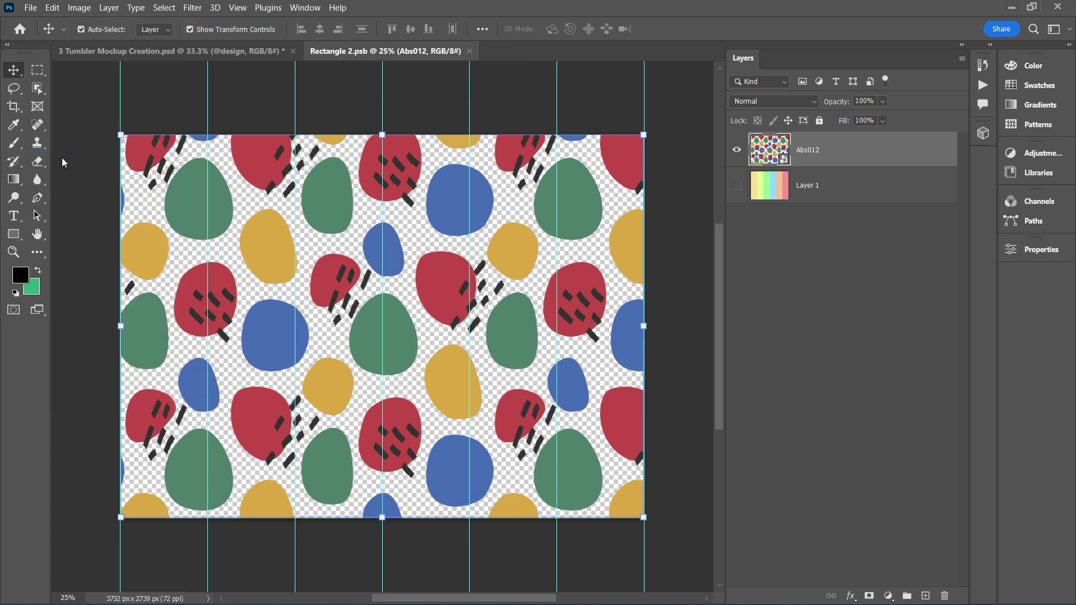
left_click(475, 50)
- Hide Abs012, add Abs013.png scaled to fill the canvas, and save the smart object
double_click(782, 160)
left_click(737, 149)
key("alt+Tab")
mouse_move(786, 360)
left_mouse_down()
mouse_move(466, 177)
mouse_move(252, 236)
mouse_move(236, 194)
mouse_move(164, 133)
left_mouse_up()
left_click_drag(430, 294, 642, 474)
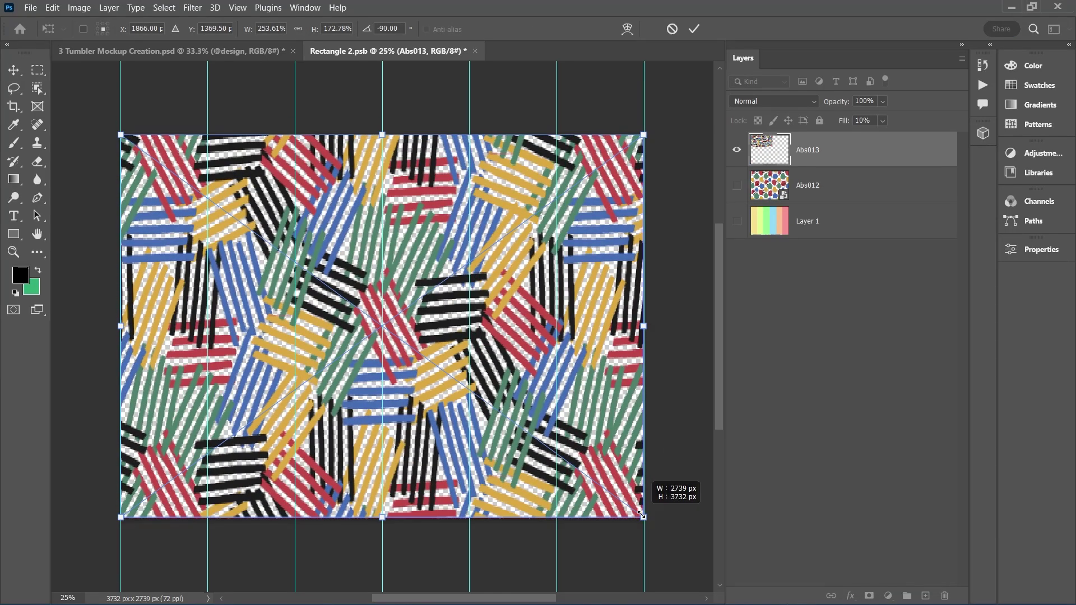
left_click(695, 30)
left_click(30, 8)
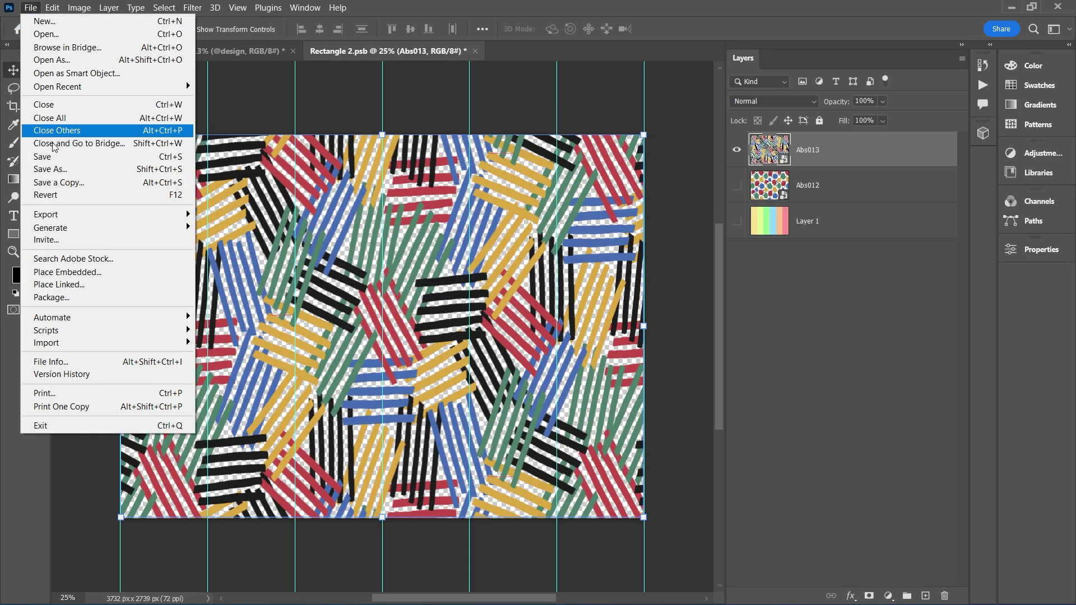
left_click(60, 158)
left_click(469, 51)
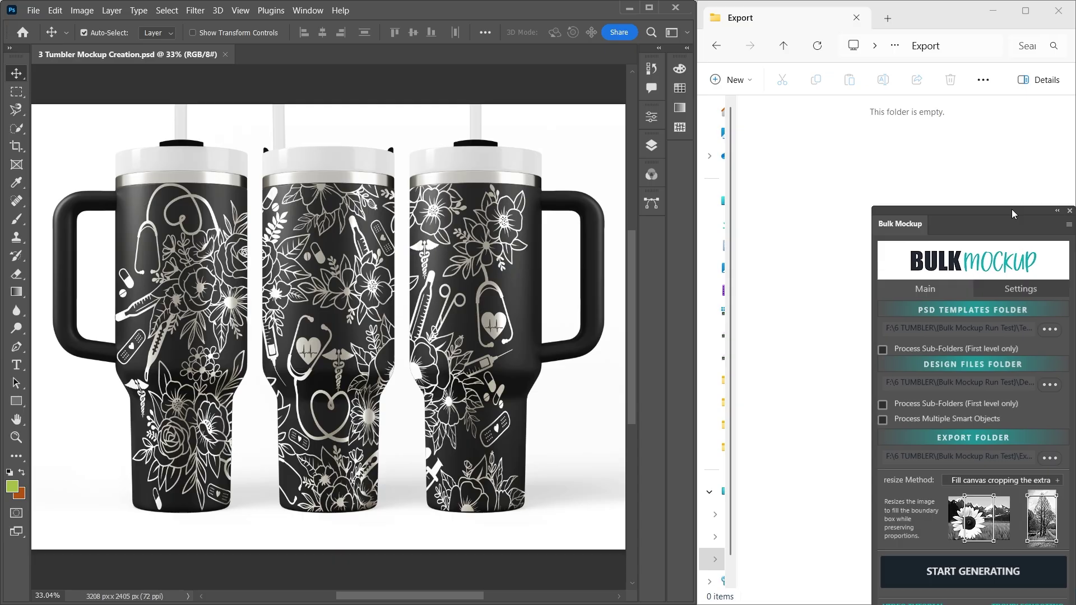
- Generate the four tumbler mockup JPGs with Bulk Mockup, then open the first export
left_click(994, 573)
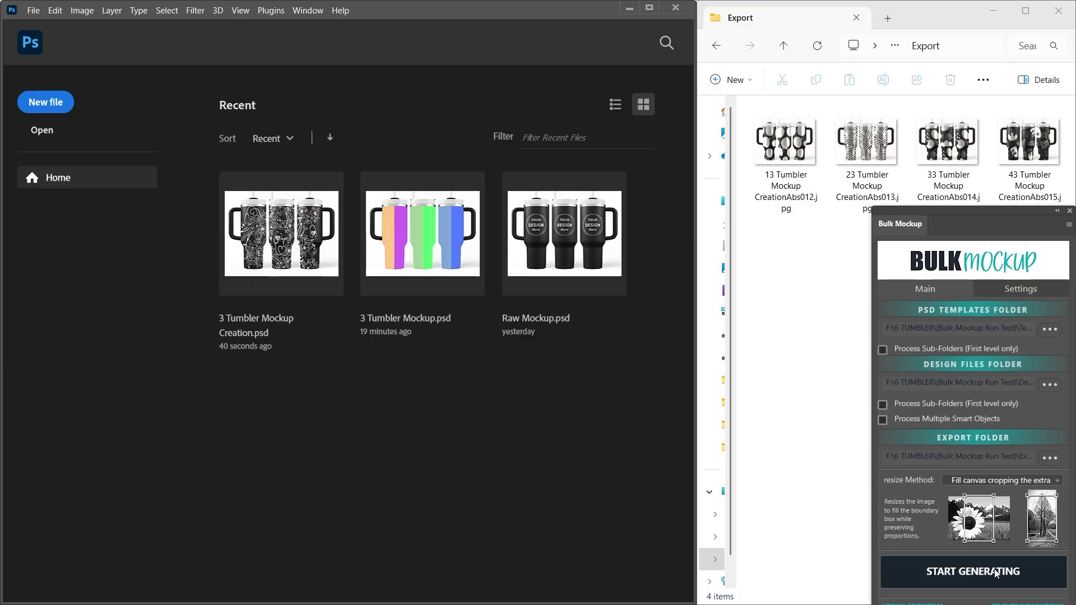
left_click_drag(929, 225, 77, 41)
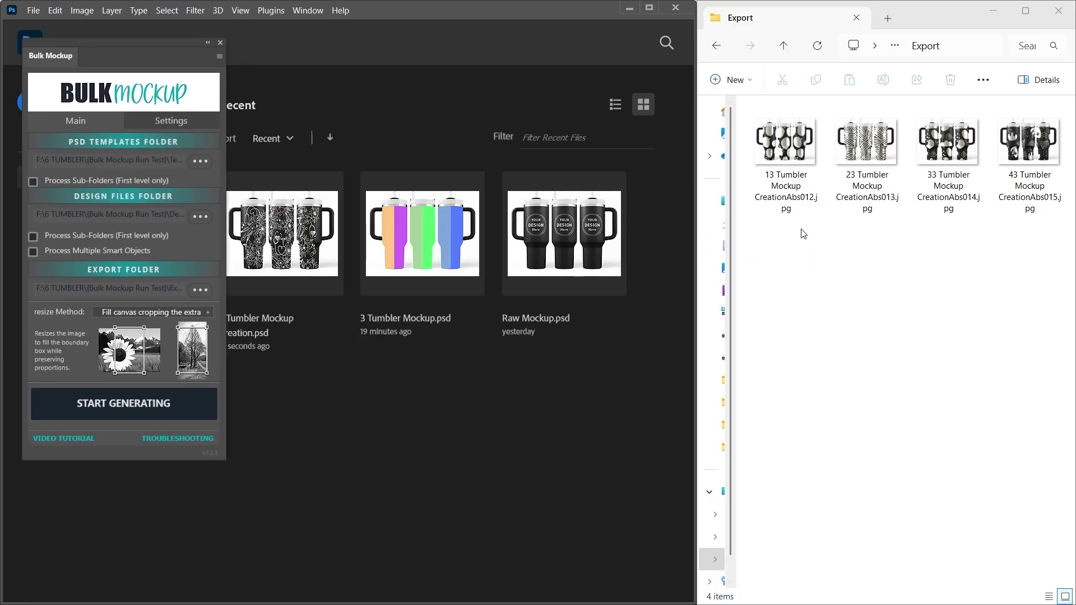
double_click(784, 143)
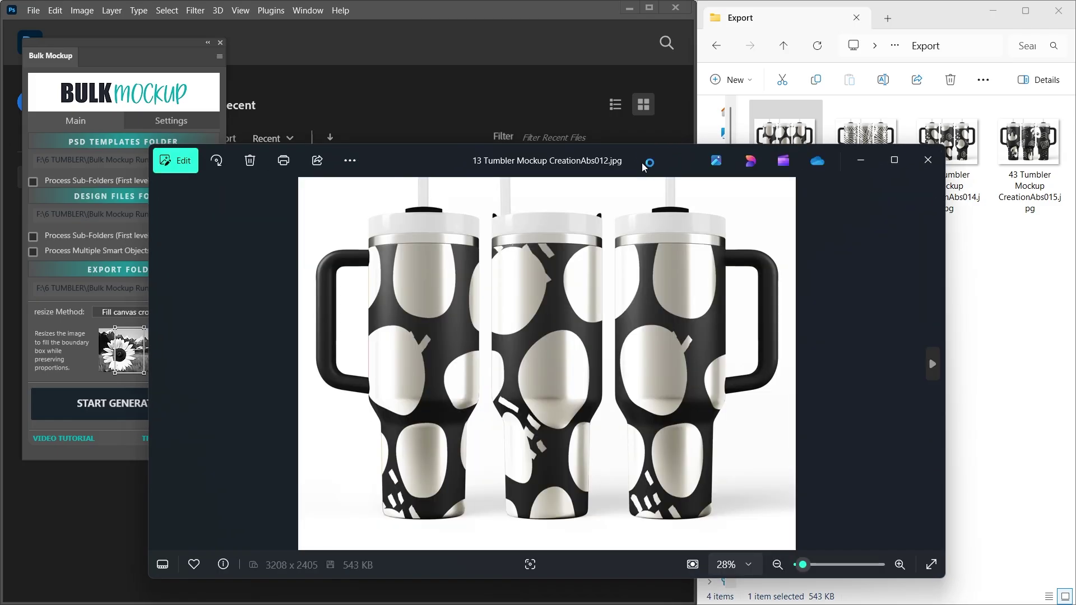
- Page through the exported tumbler mockups in Photos, ending on the Abs015 pattern
left_click_drag(641, 162, 740, 108)
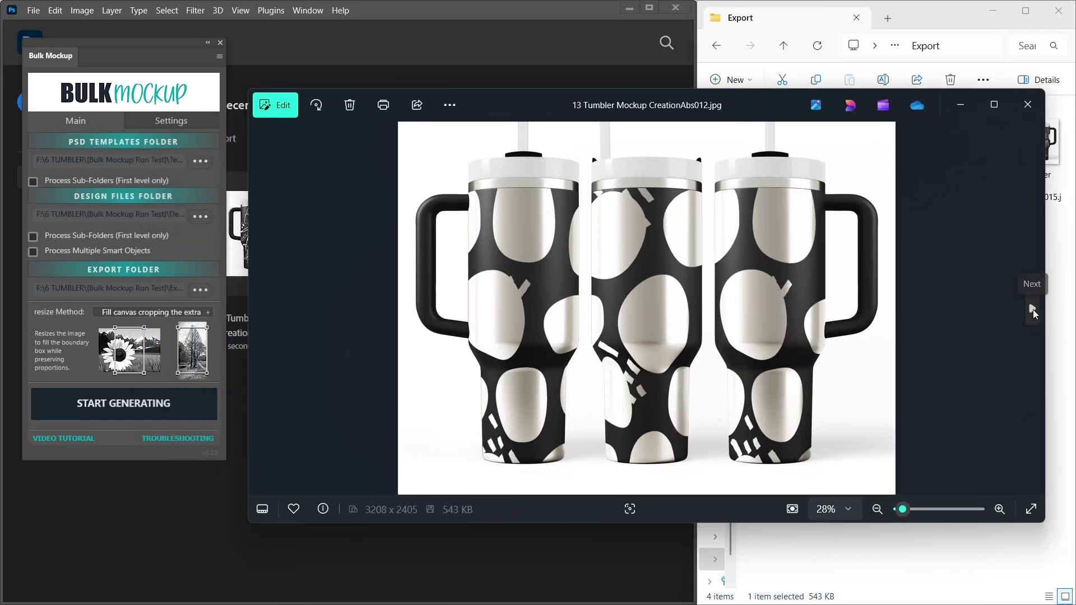
left_click(1033, 310)
left_click(1033, 310)
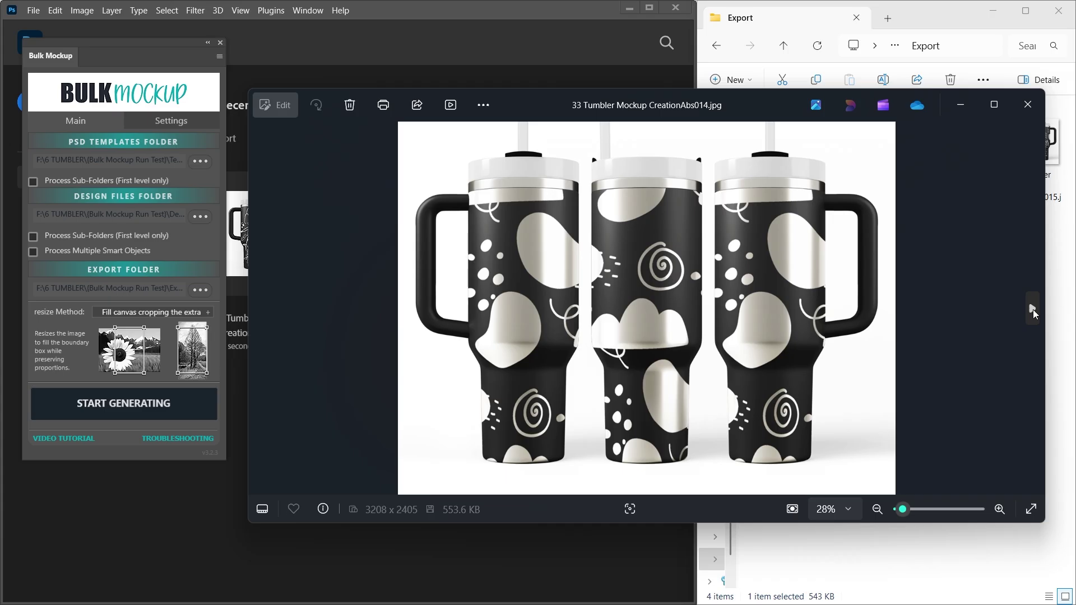
left_click(1032, 309)
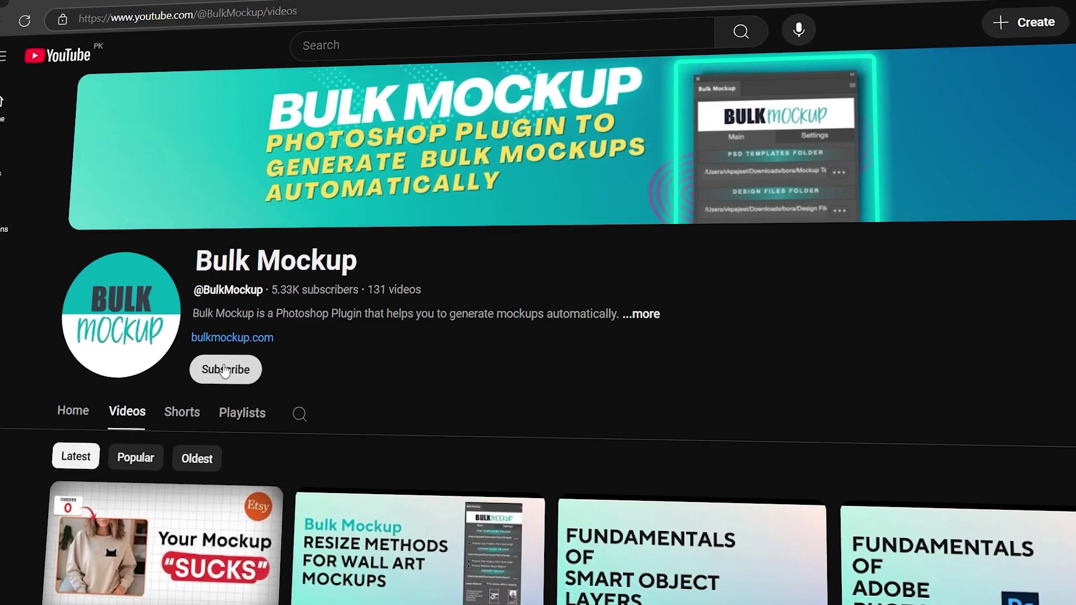
- Hit Subscribe on the Bulk Mockup YouTube channel page
left_click(223, 371)
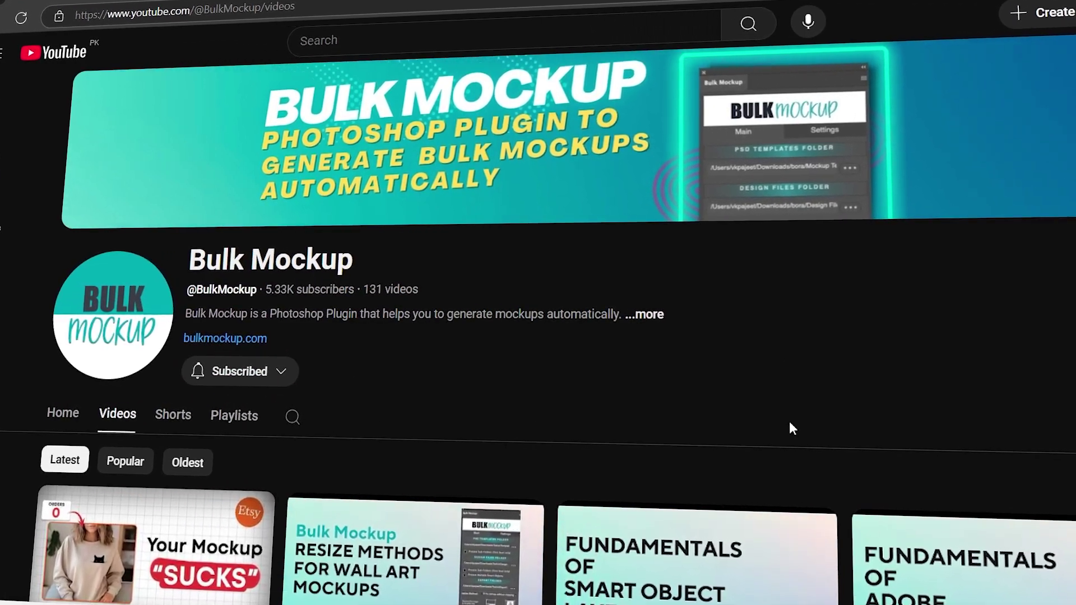
scroll(1071, 360, "down", 5)
scroll(1071, 359, "down", 3)
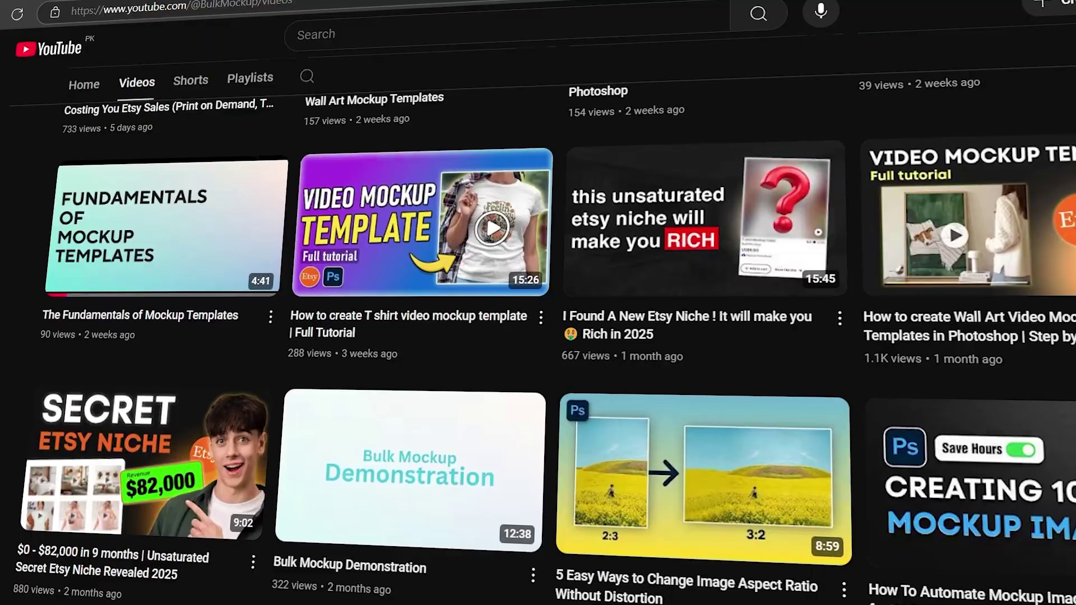
scroll(1072, 361, "down", 3)
scroll(539, 337, "down", 3)
scroll(539, 336, "down", 3)
scroll(538, 336, "down", 3)
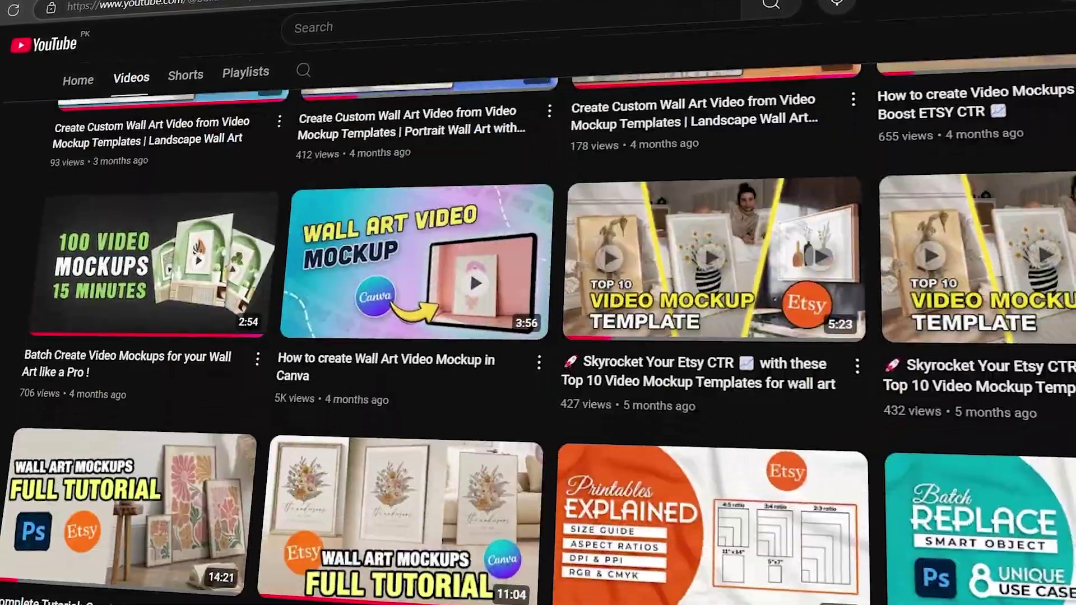
scroll(538, 336, "down", 2)
scroll(539, 336, "down", 3)
scroll(538, 336, "down", 3)
scroll(538, 336, "down", 3)
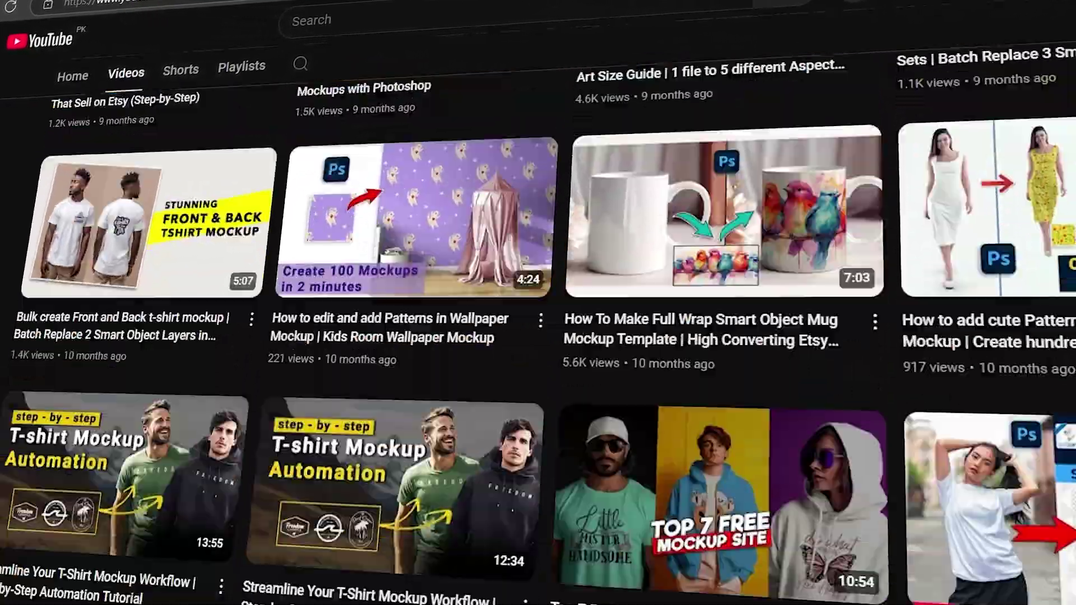
scroll(538, 336, "down", 1)
scroll(537, 336, "down", 3)
scroll(538, 336, "down", 3)
scroll(538, 337, "down", 3)
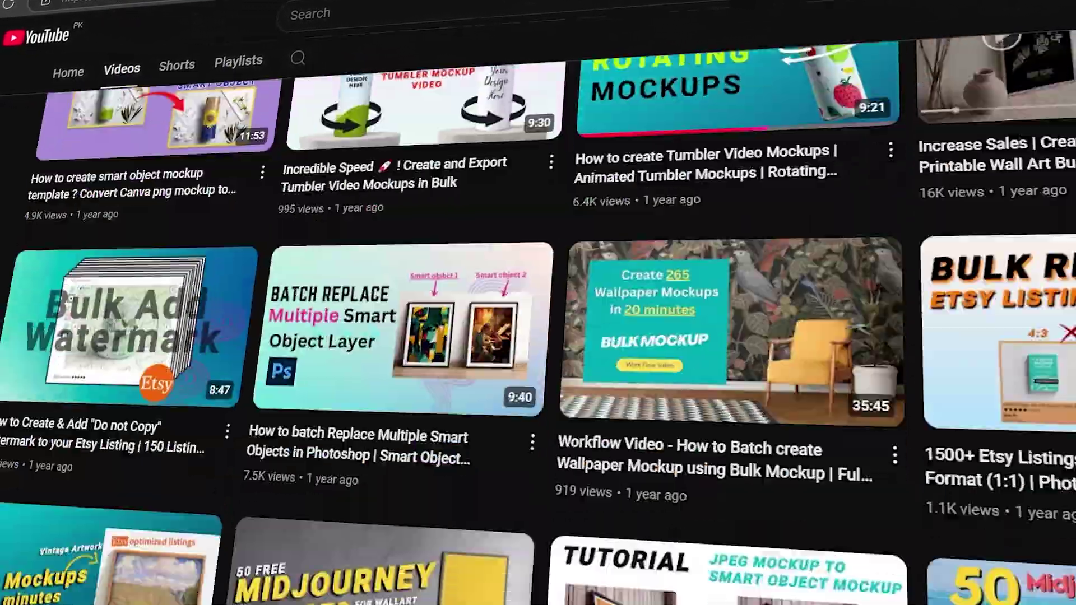